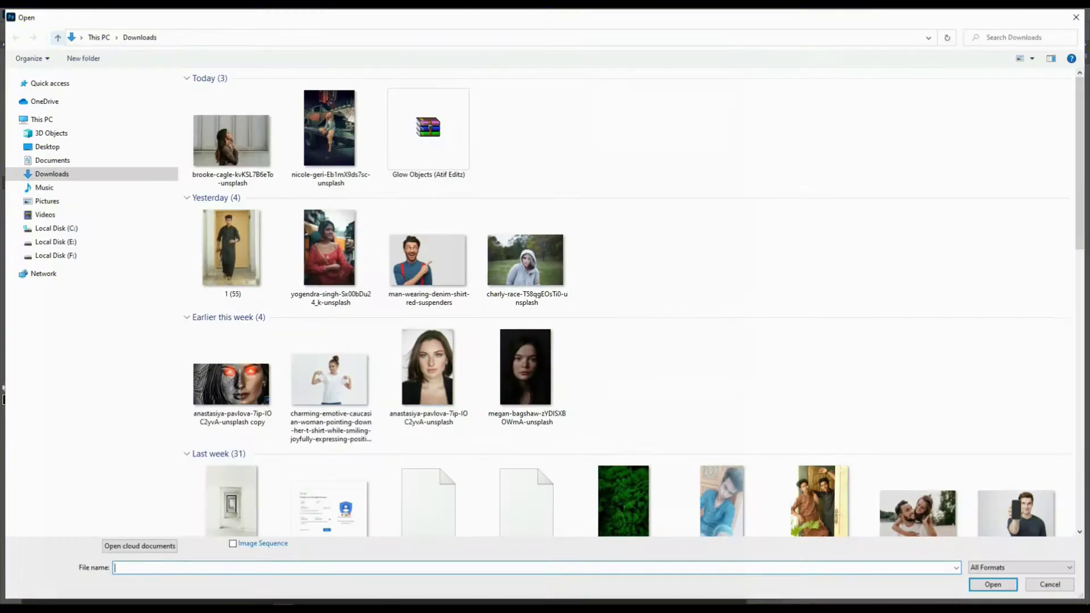
- Open the brooke-cagle portrait photo and unlock its Background as Layer 0
double_click(233, 153)
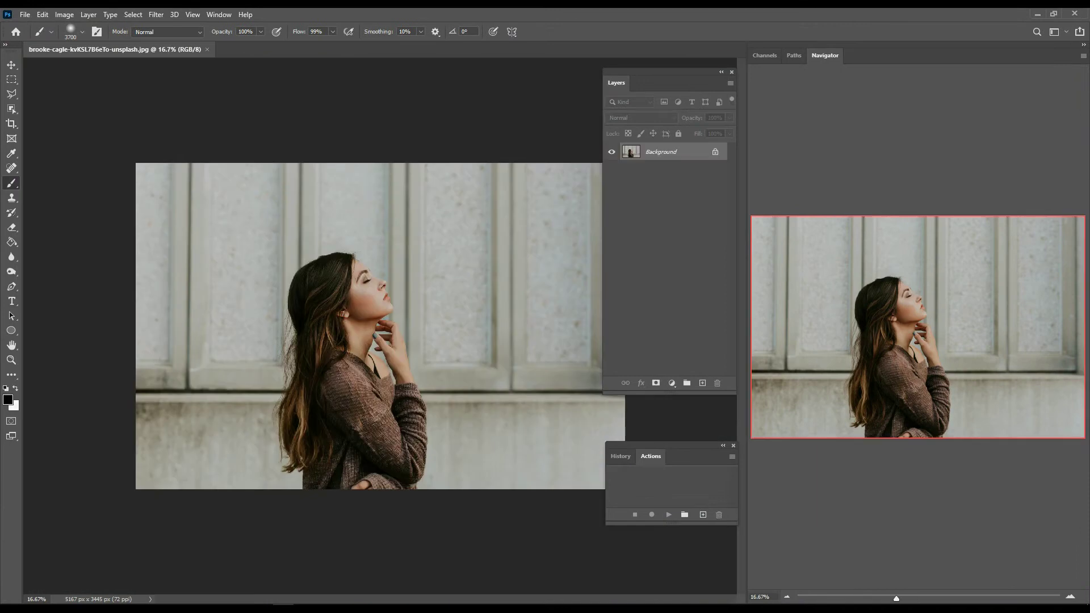
key(v)
scroll(378, 219, down, 2)
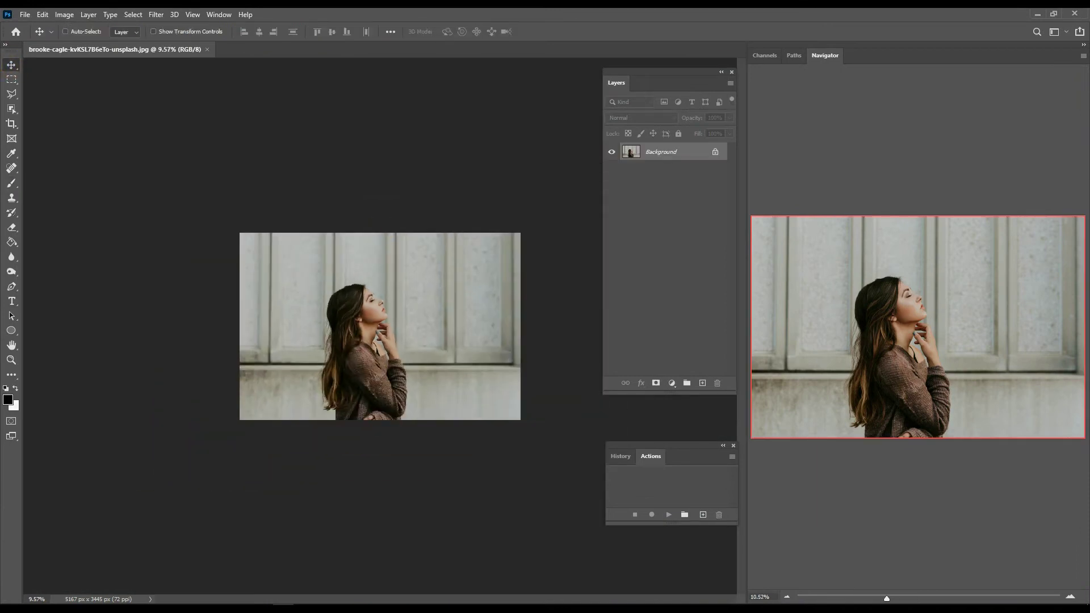
scroll(380, 326, down, 1)
click(715, 151)
- Duplicate Layer 0 into a new Layer 0 copy
drag(681, 152, 681, 165)
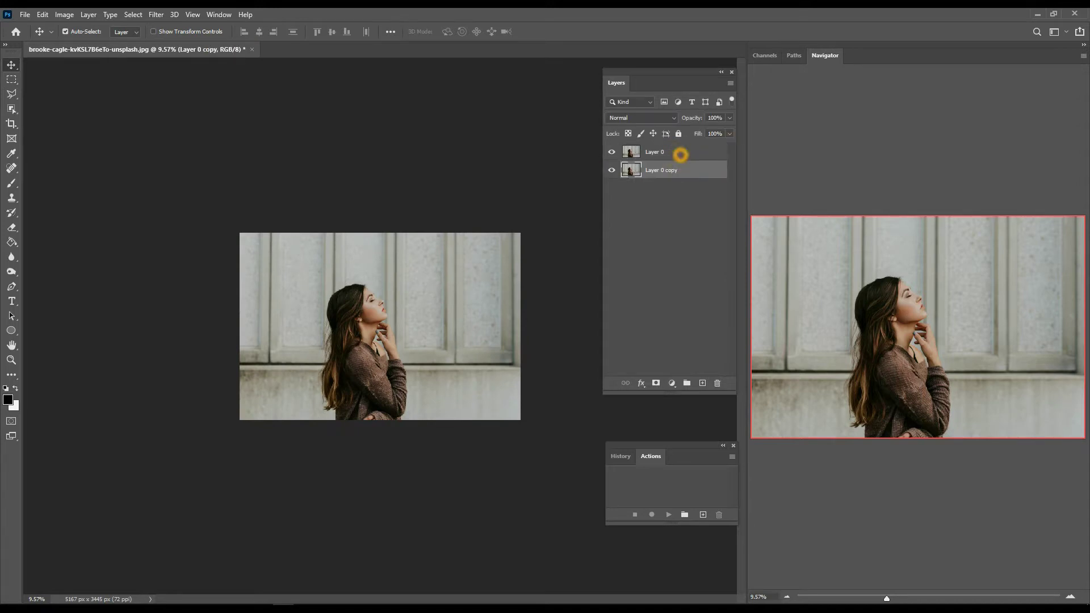
ctrl+click(465, 423)
click(556, 343)
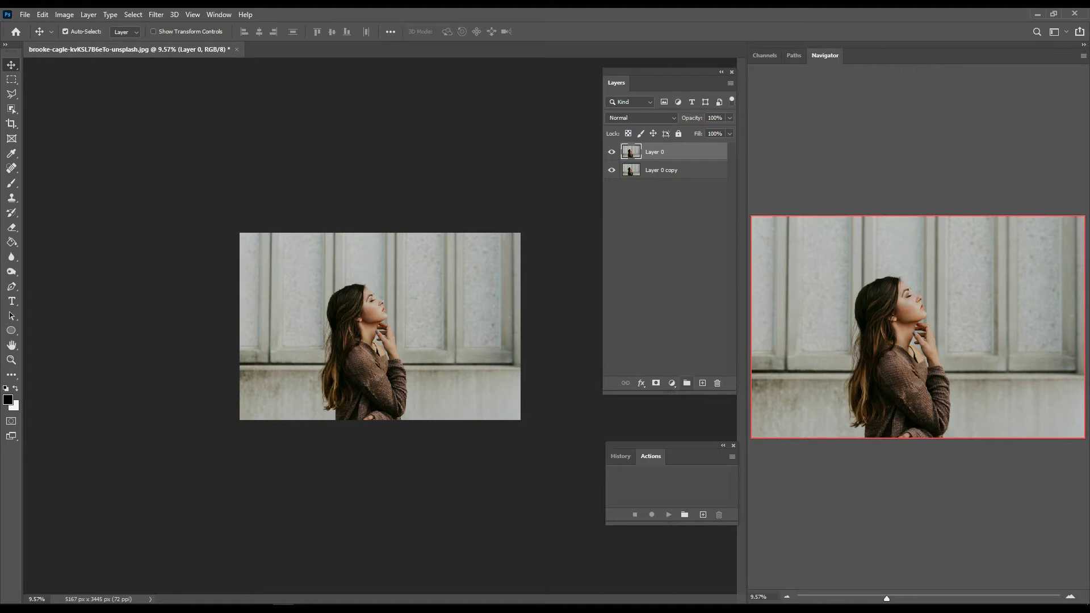
click(671, 383)
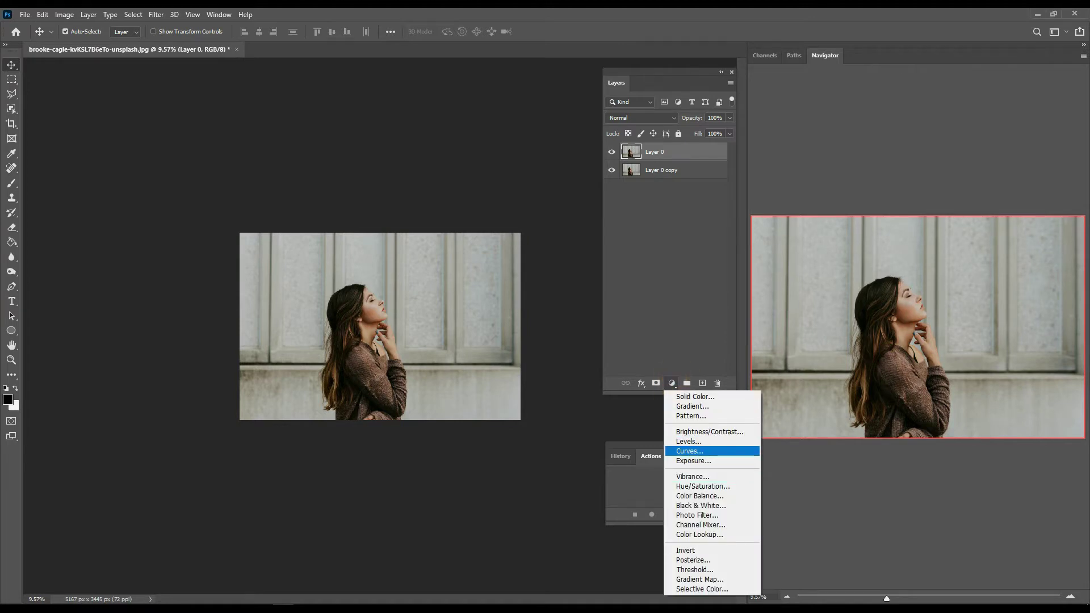
- Add Curves 1 and raise its midpoint up-left to brighten the whole portrait
click(689, 451)
click(738, 409)
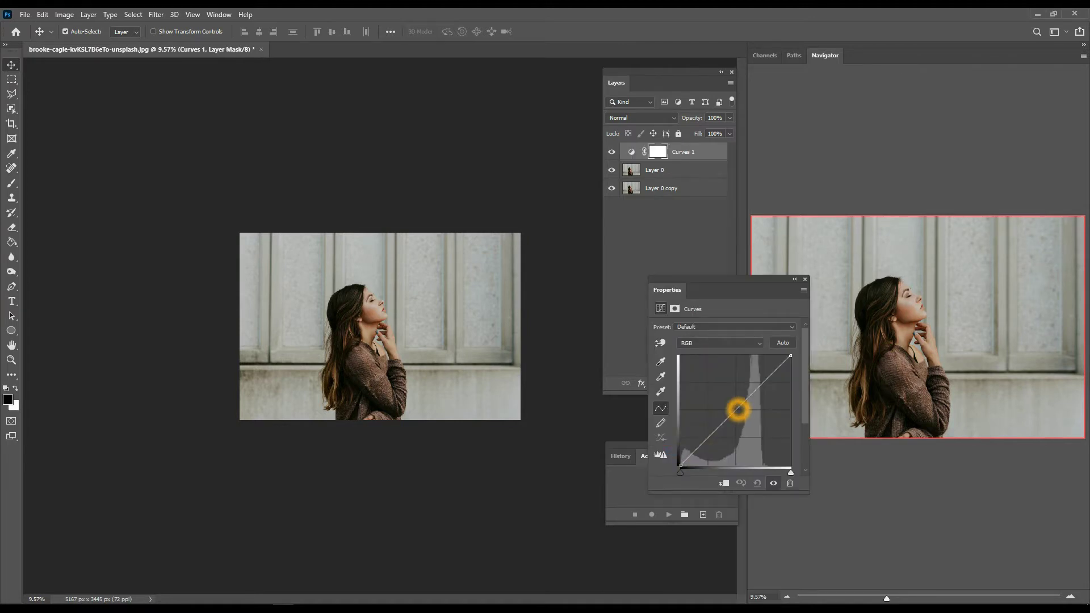
drag(735, 407, 720, 390)
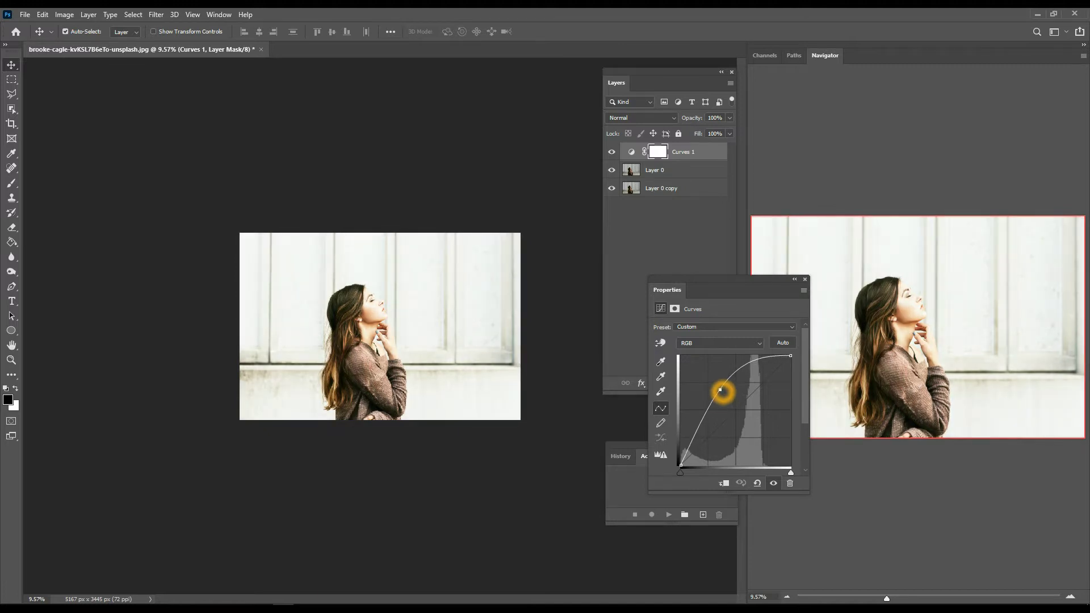
drag(720, 390, 719, 389)
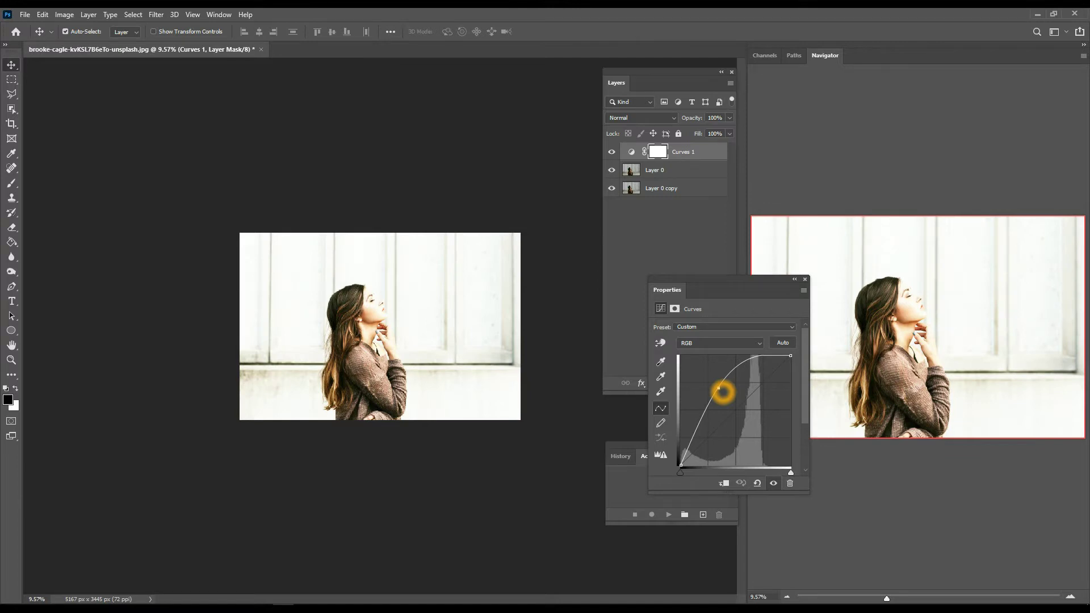
drag(720, 388, 718, 391)
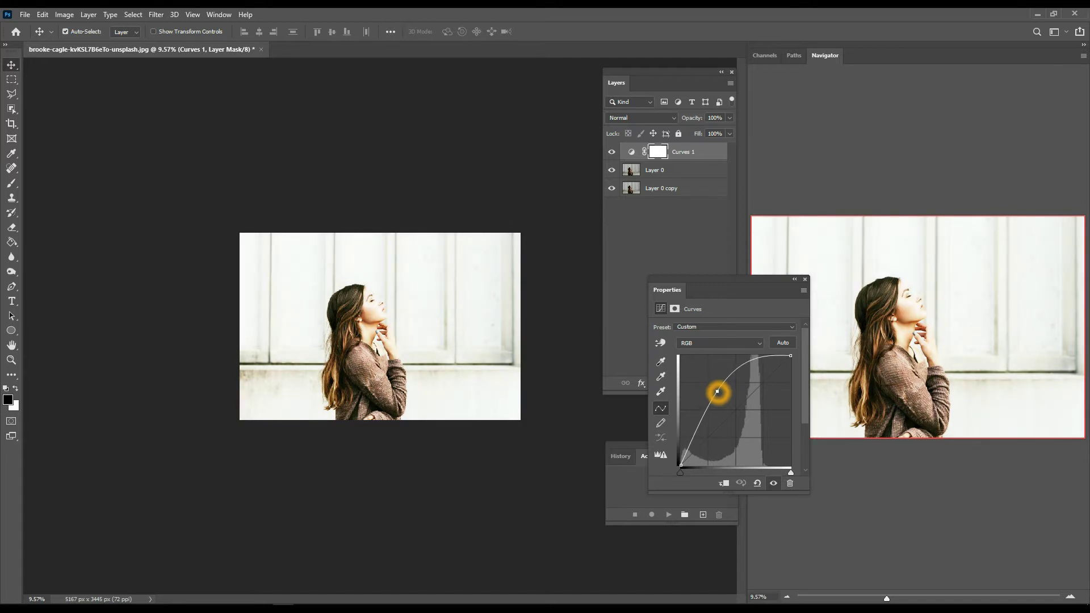
drag(717, 391, 717, 390)
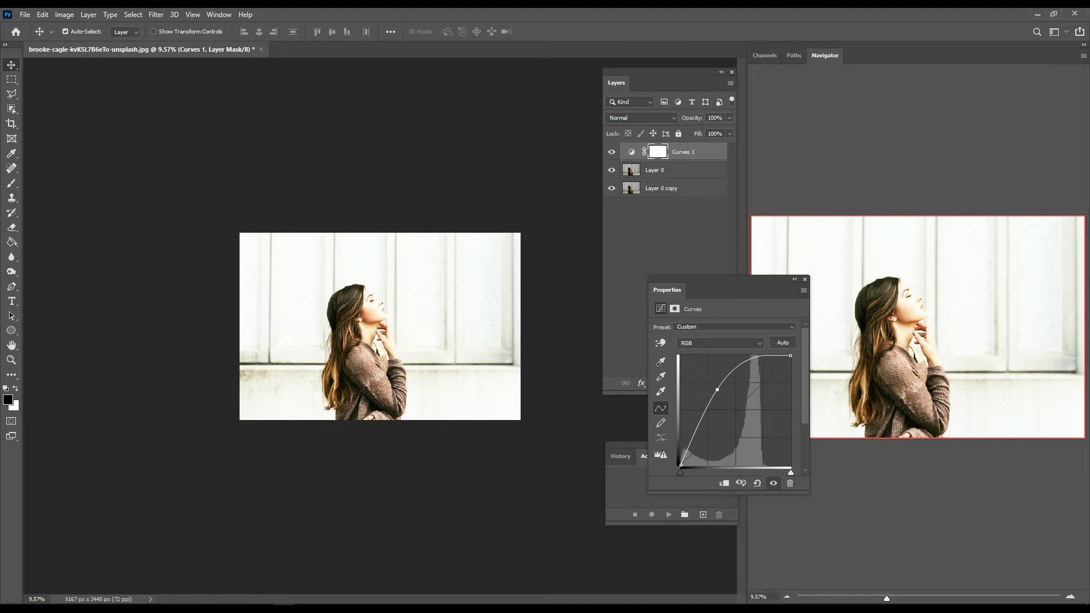
click(812, 278)
click(804, 280)
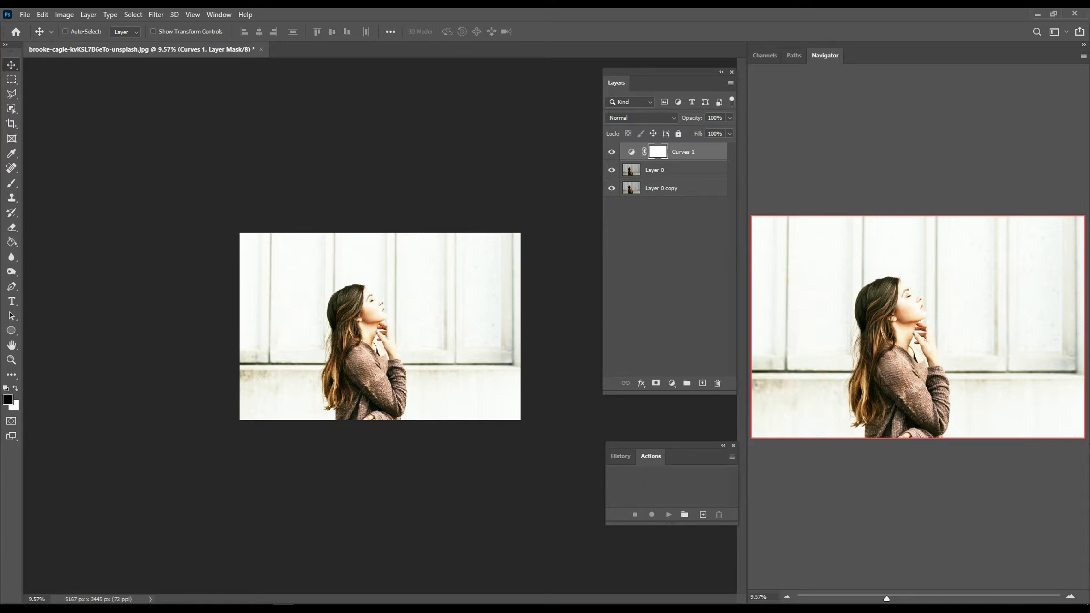
drag(433, 294, 382, 307)
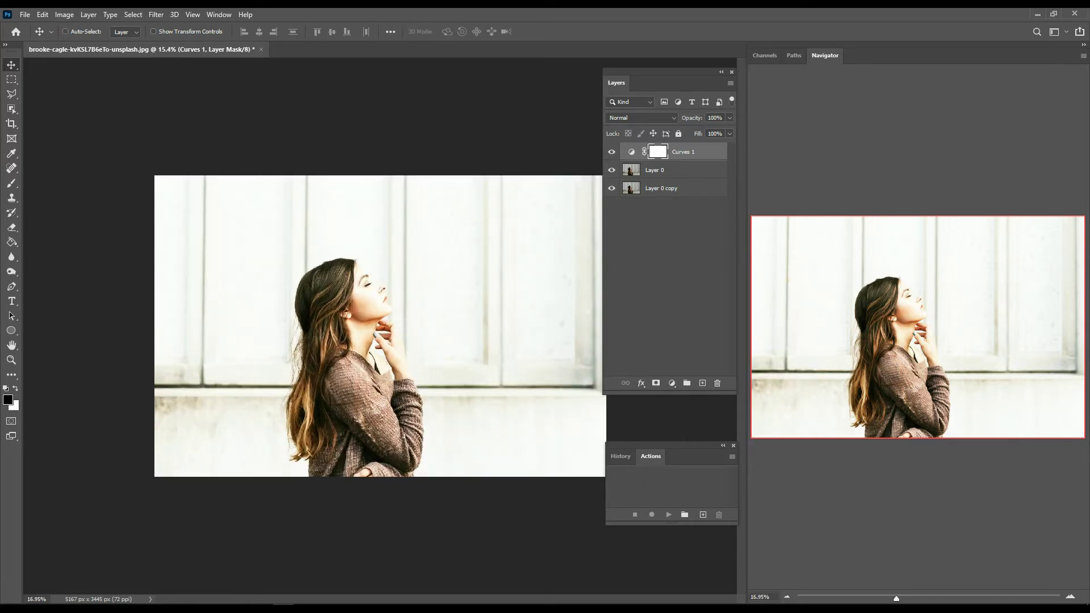
- Add Curves 2, pulling the top endpoint down and bending the midpoint to darken heavily
click(673, 384)
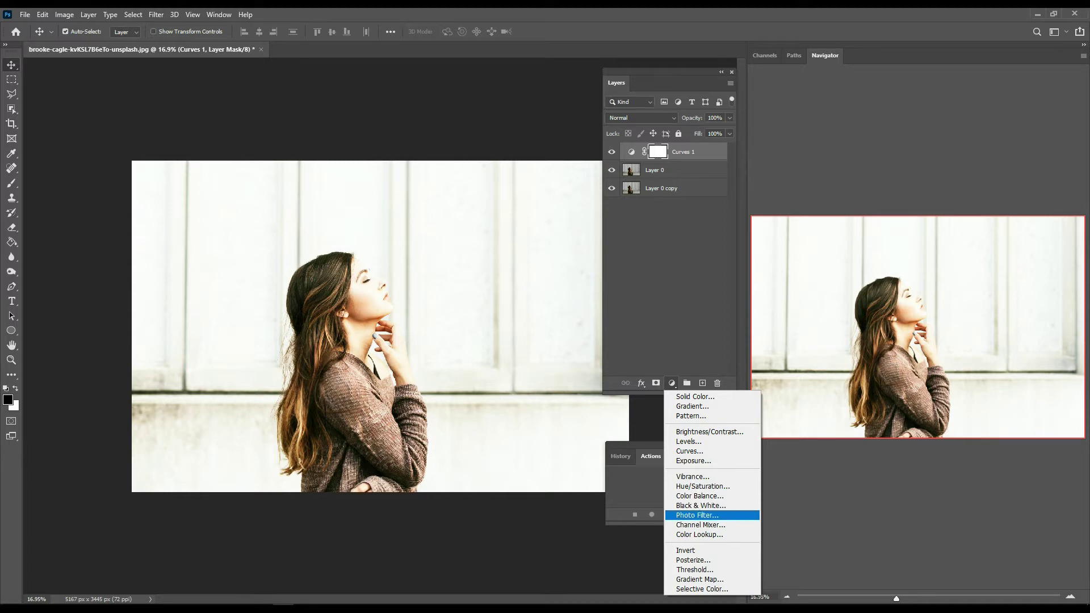
click(693, 452)
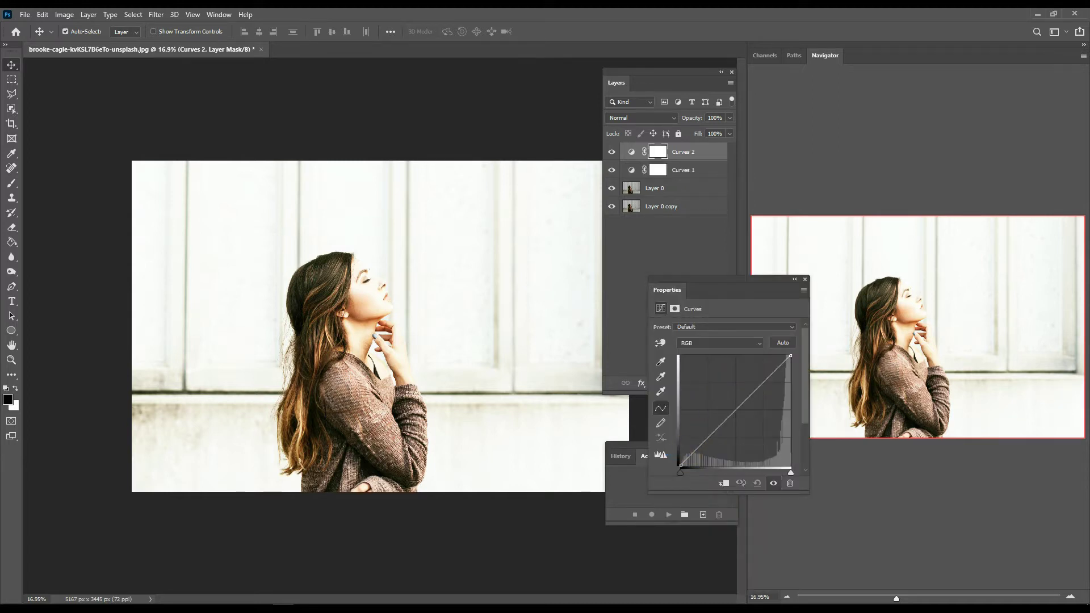
drag(790, 355, 790, 452)
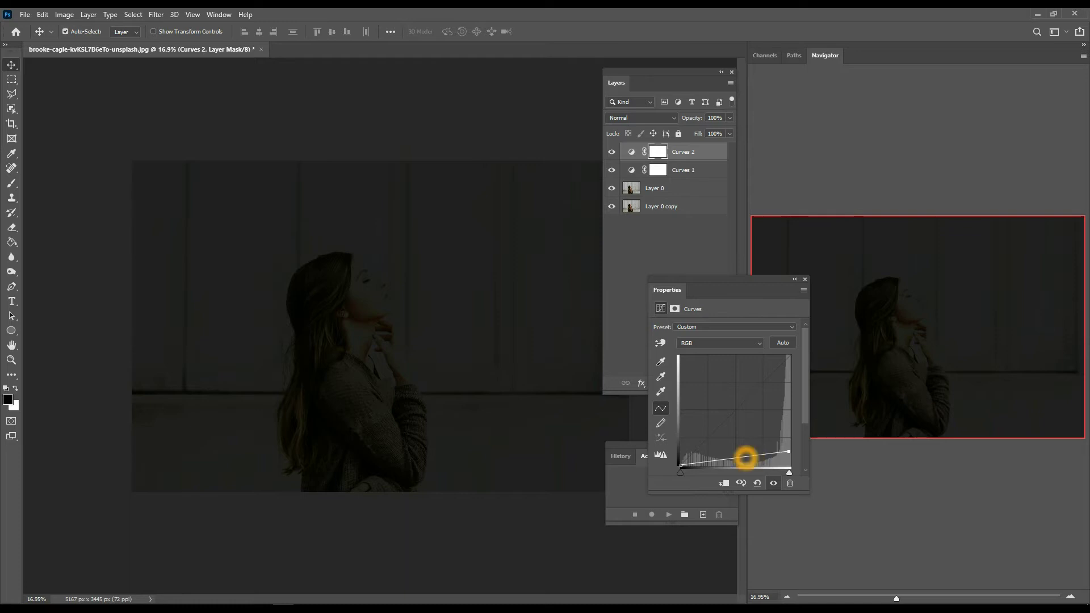
mouse_move(738, 458)
mouse_down()
mouse_move(790, 437)
mouse_move(770, 455)
mouse_up()
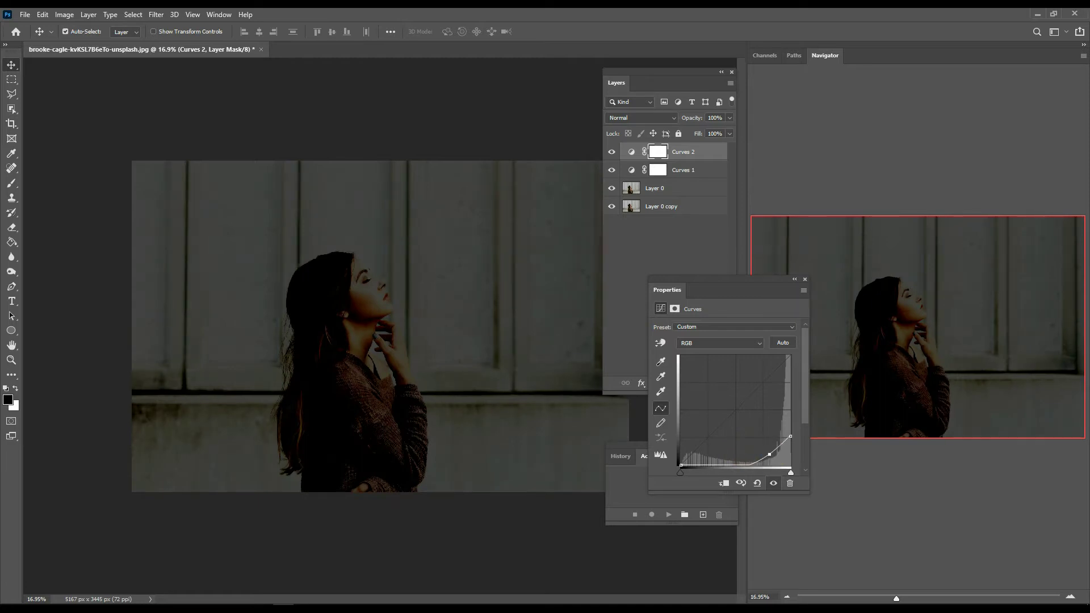
mouse_move(790, 436)
mouse_down()
mouse_move(767, 456)
mouse_move(790, 450)
mouse_move(766, 459)
mouse_up()
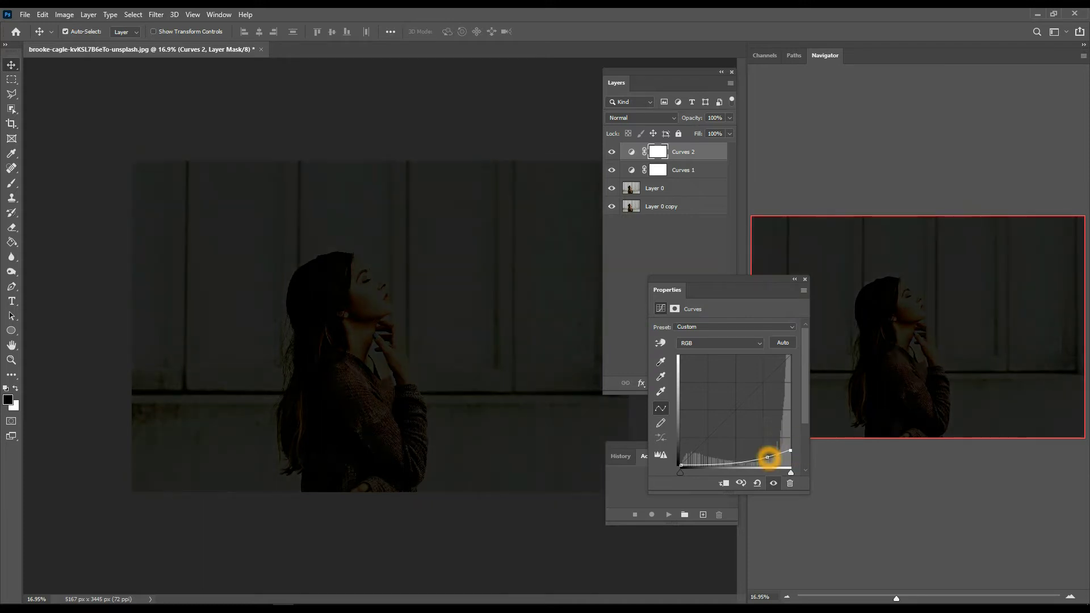
- Lower the Curves 2 highlights slightly more, trying then undoing a raised black point
click(791, 450)
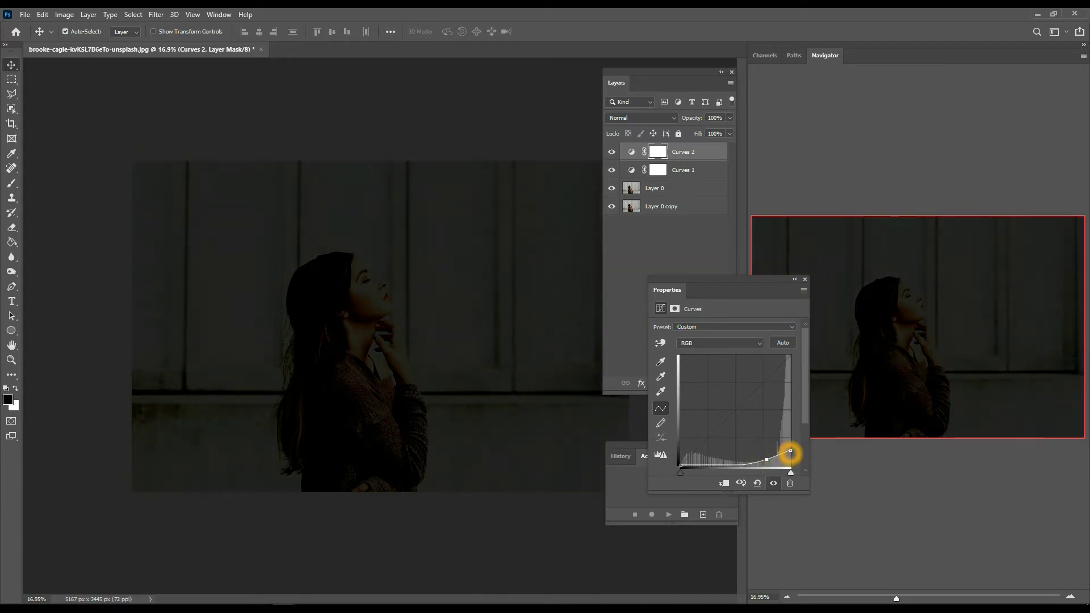
mouse_move(790, 450)
mouse_down()
mouse_move(770, 459)
mouse_move(790, 454)
mouse_up()
click(790, 452)
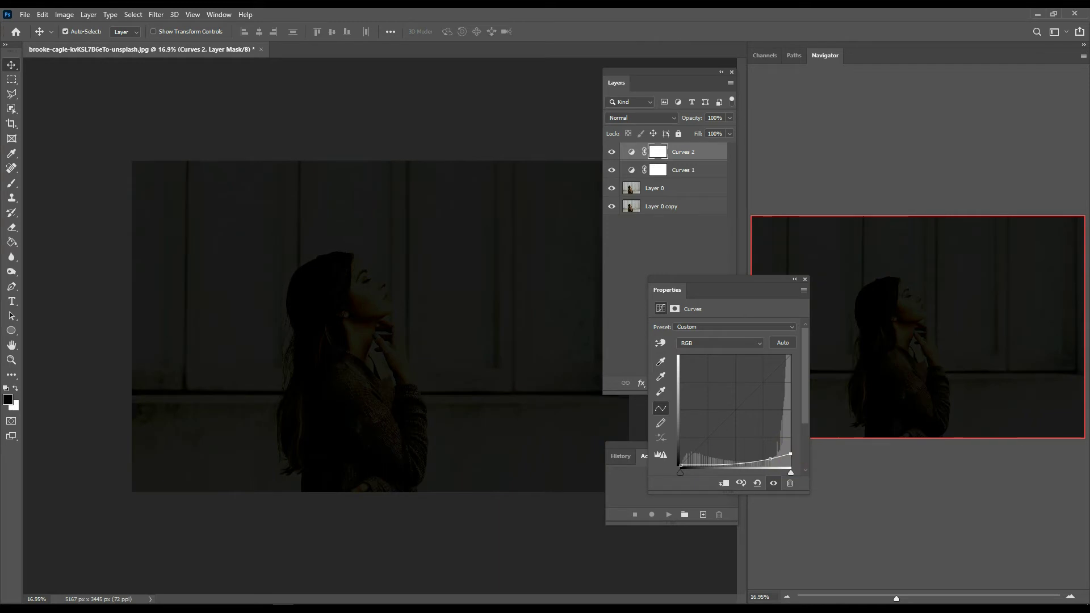
drag(680, 473, 715, 472)
drag(714, 472, 713, 472)
key(ctrl+z)
click(790, 454)
drag(790, 454, 791, 456)
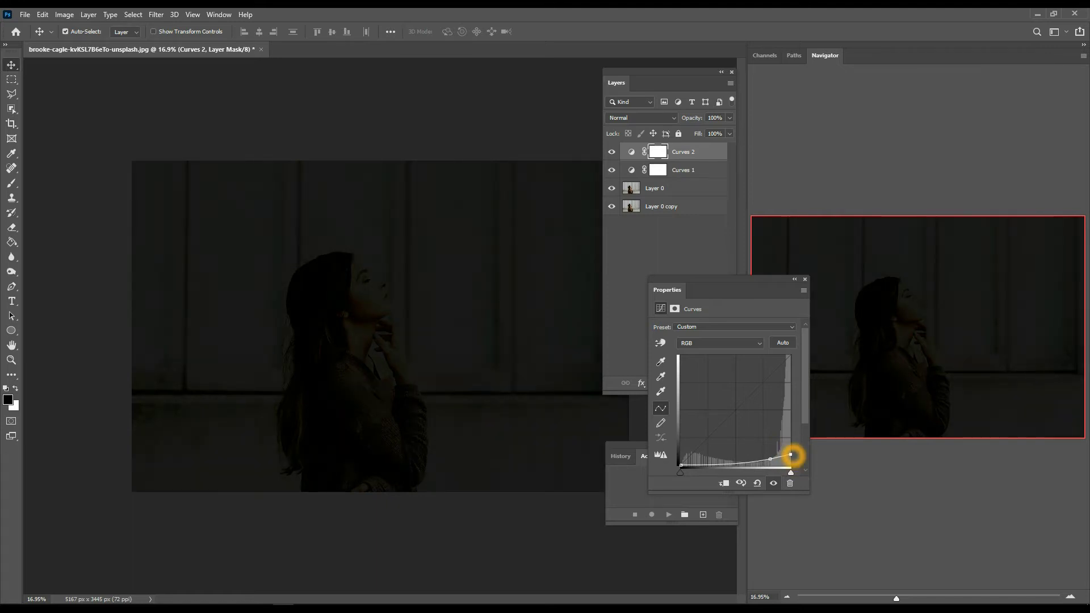
- Settle the Curves 2 midpoint and top endpoint, then turn on automatic layer selection
click(770, 459)
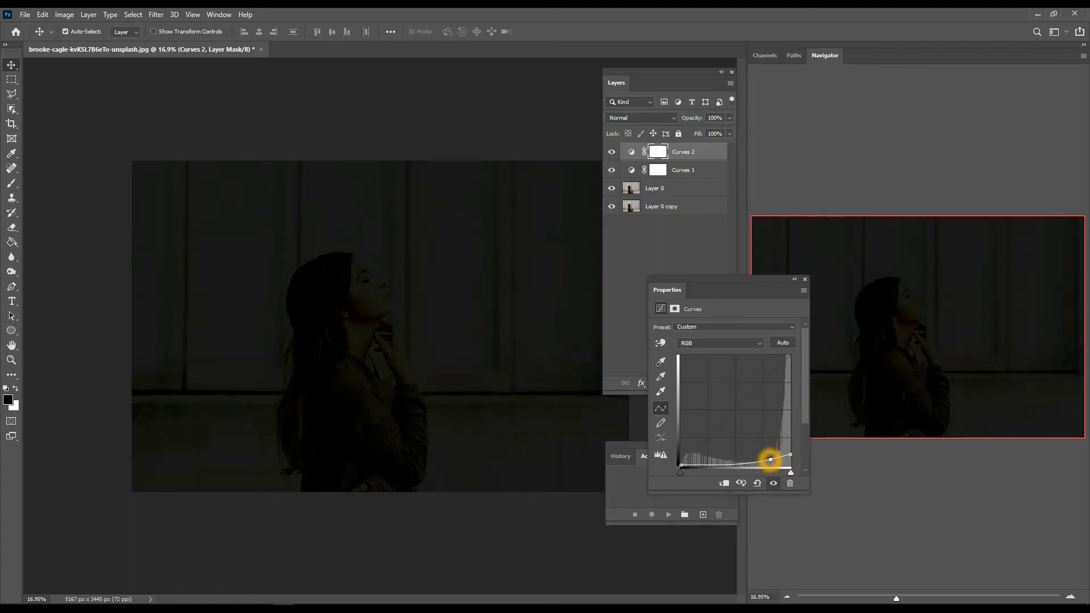
click(790, 455)
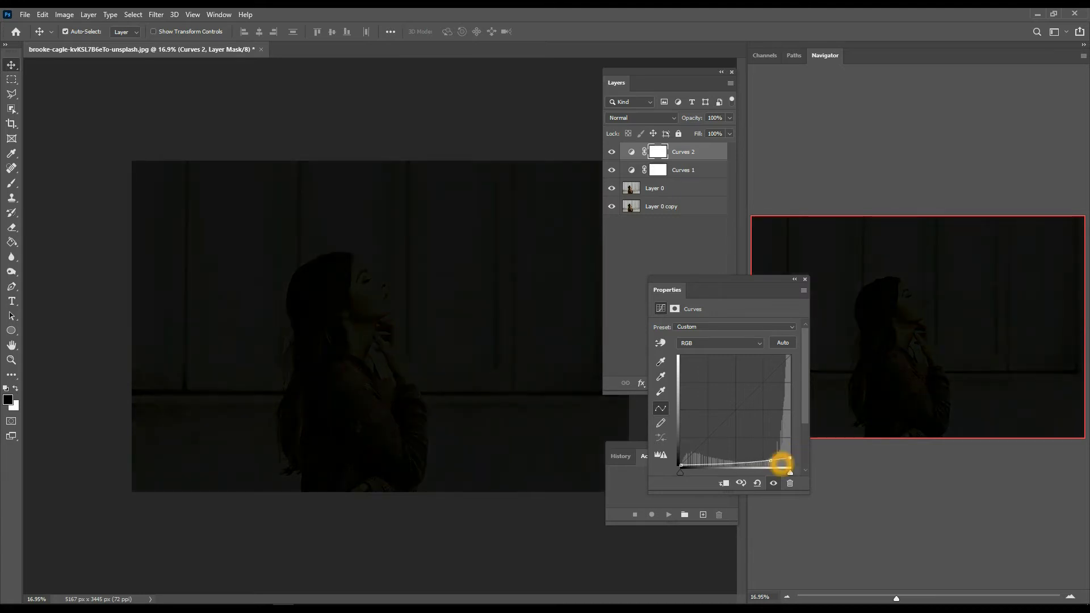
click(770, 461)
click(804, 279)
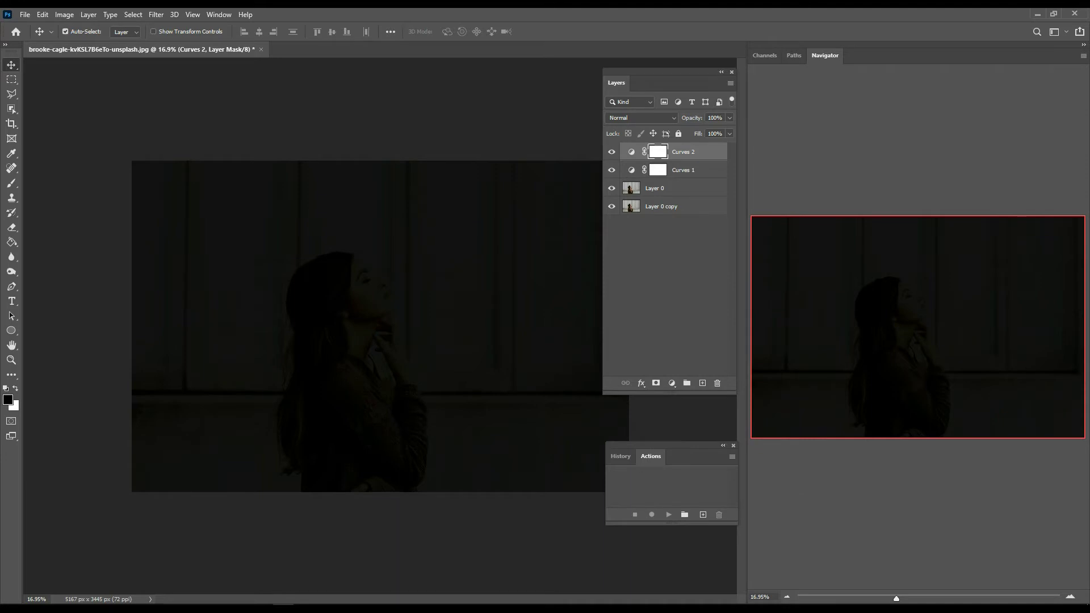
click(622, 194)
key(ctrl)
click(671, 383)
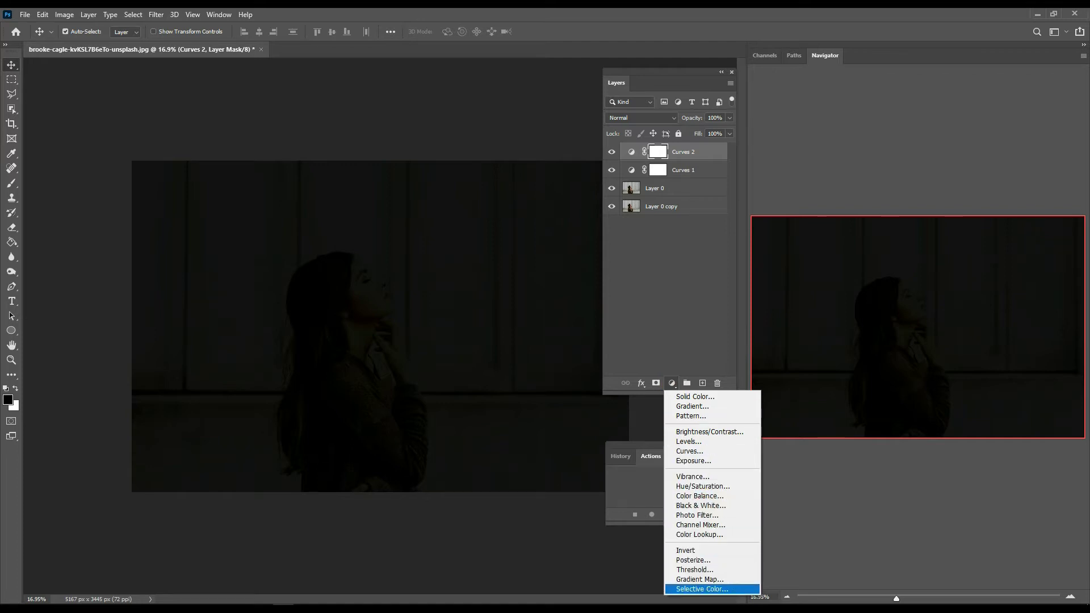
- Add a Color Lookup 1 layer using the Moonlight.3DL look-up table
click(708, 535)
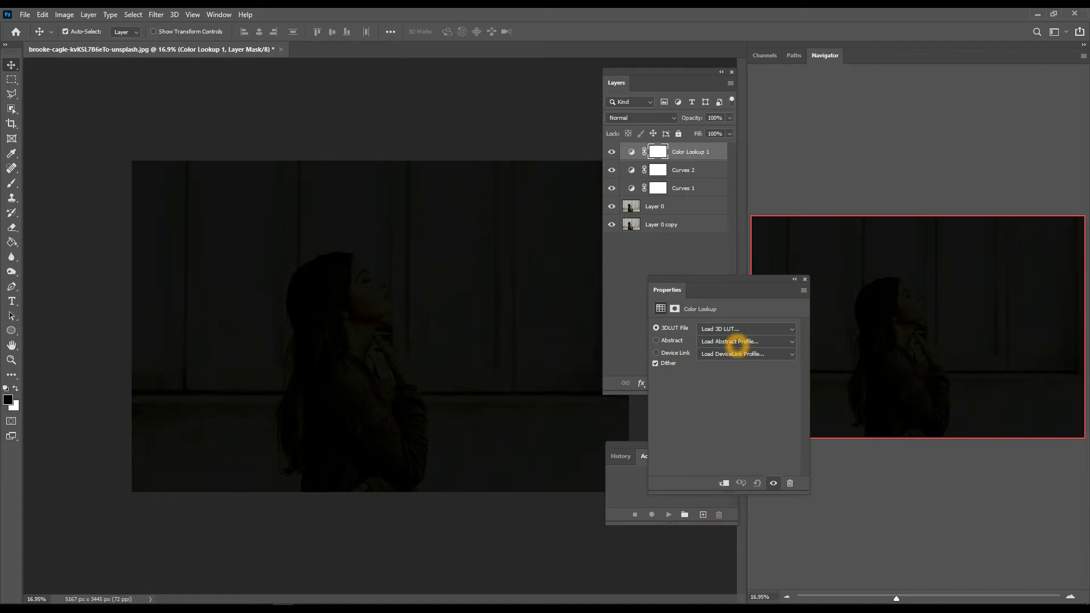
click(730, 352)
click(732, 329)
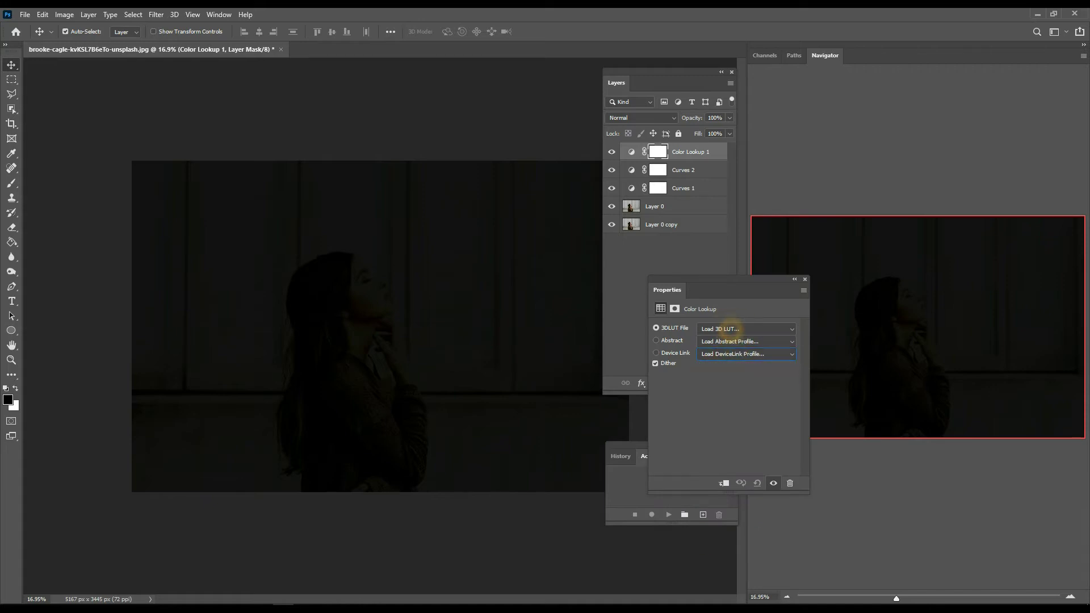
click(730, 296)
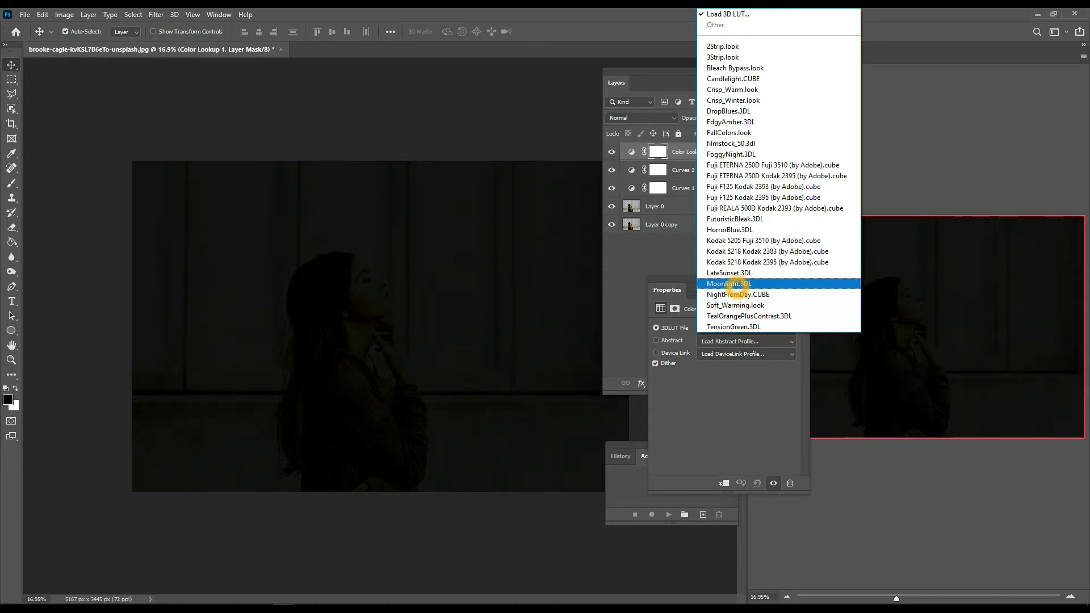
click(737, 285)
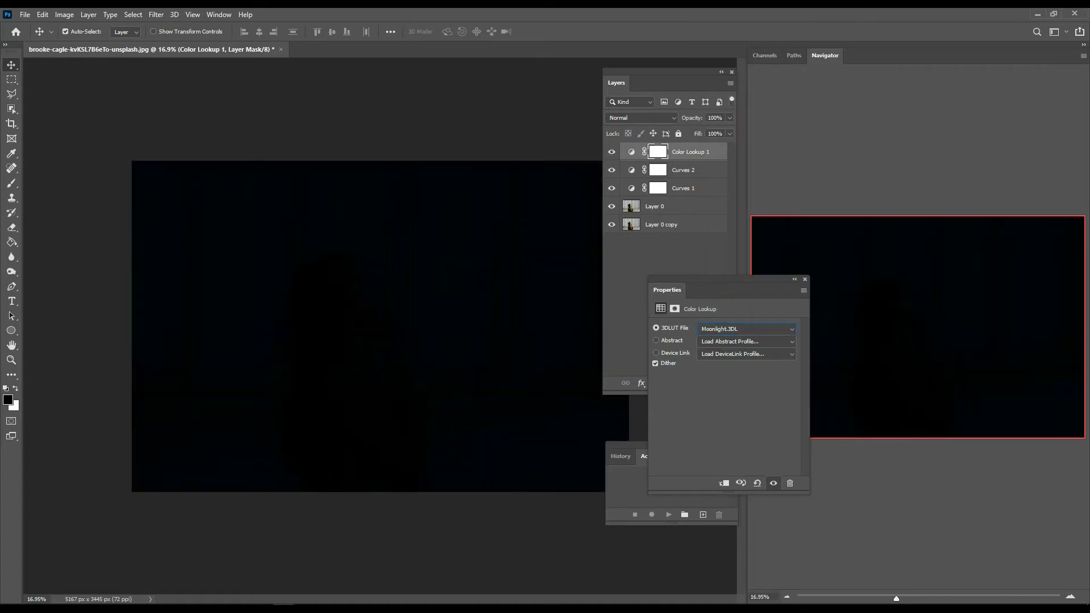
click(612, 170)
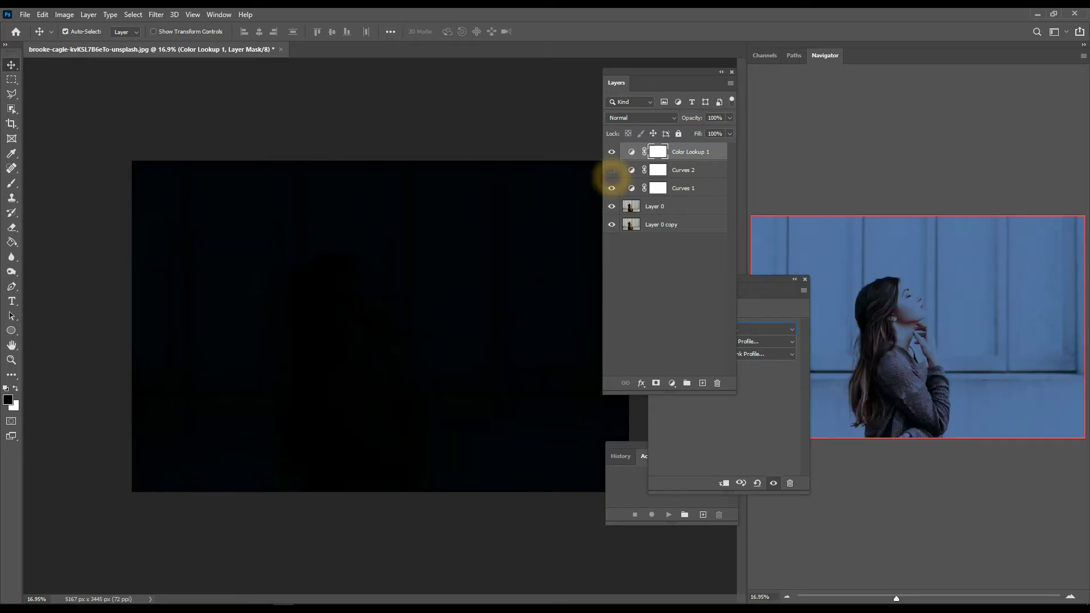
click(741, 424)
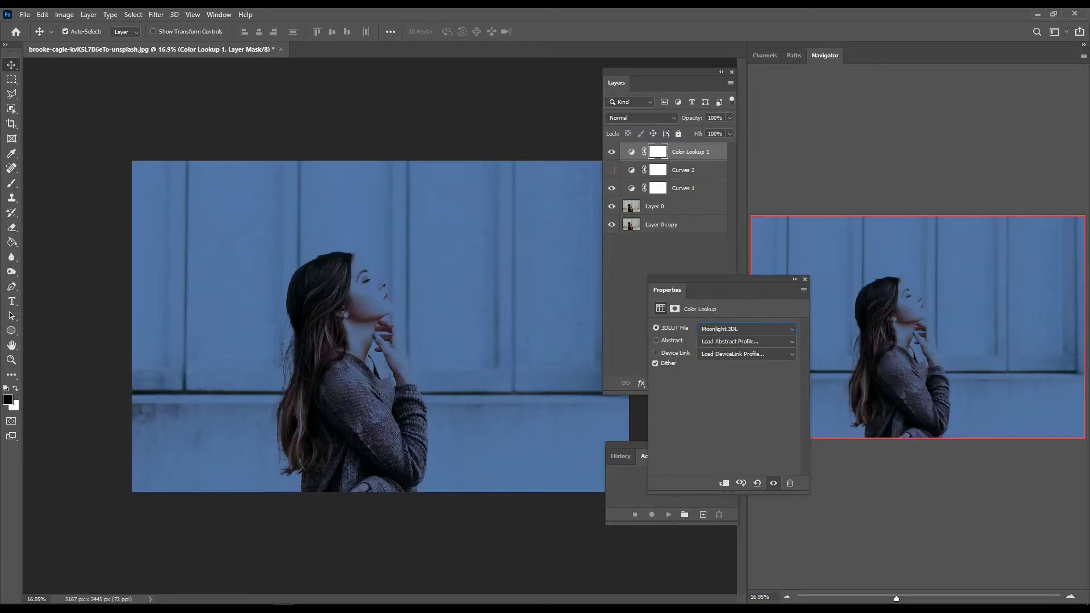
- Preview neighbouring LUT presets, keep Moonlight, and make Curves 2 visible again
click(706, 330)
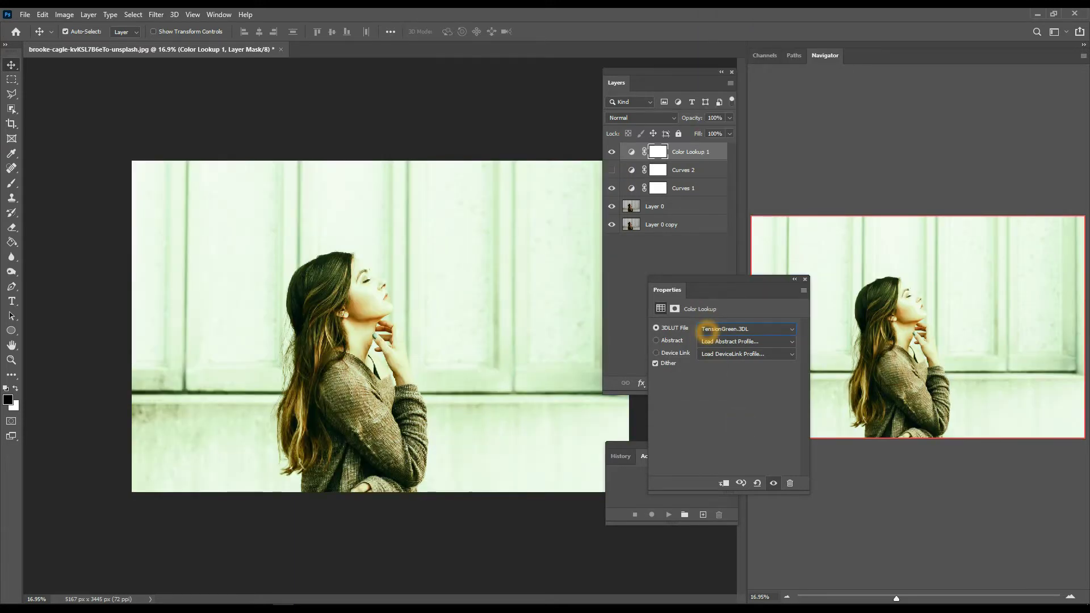
click(707, 329)
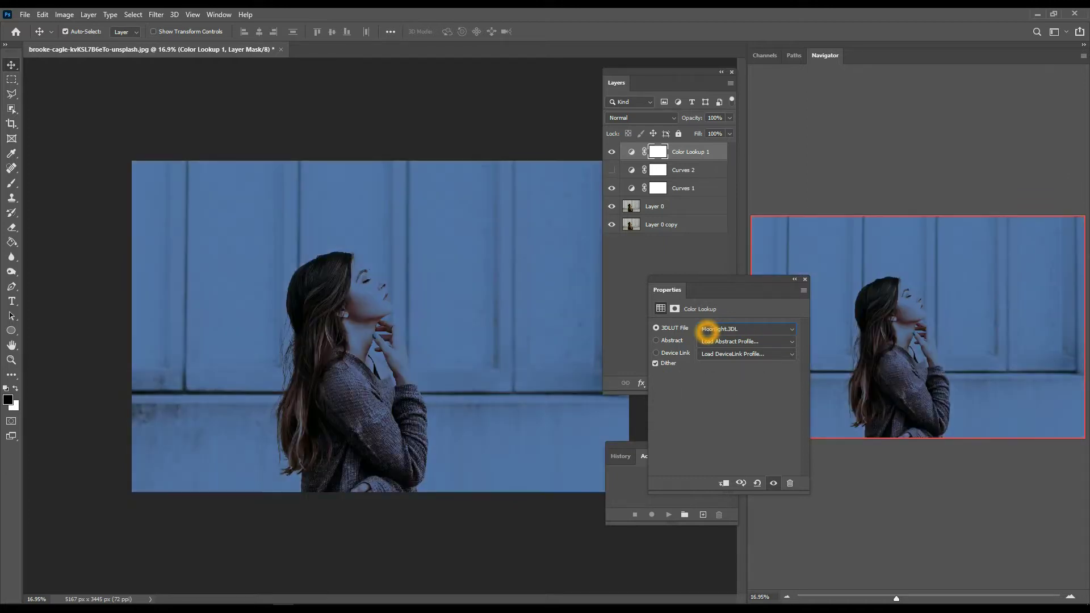
key(Down)
key(Down)
key(Up)
click(805, 280)
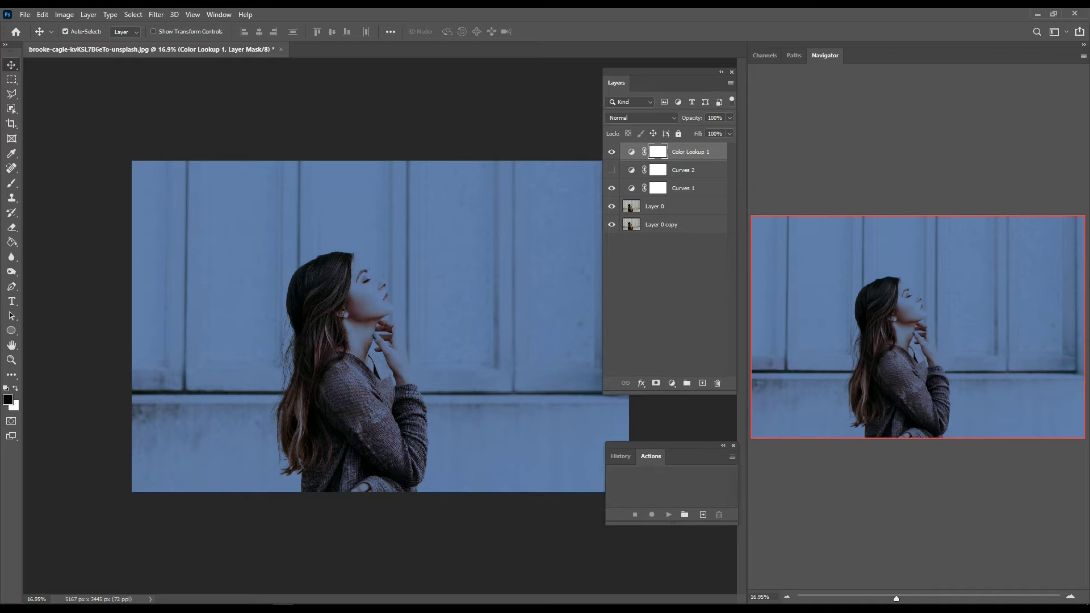
click(611, 169)
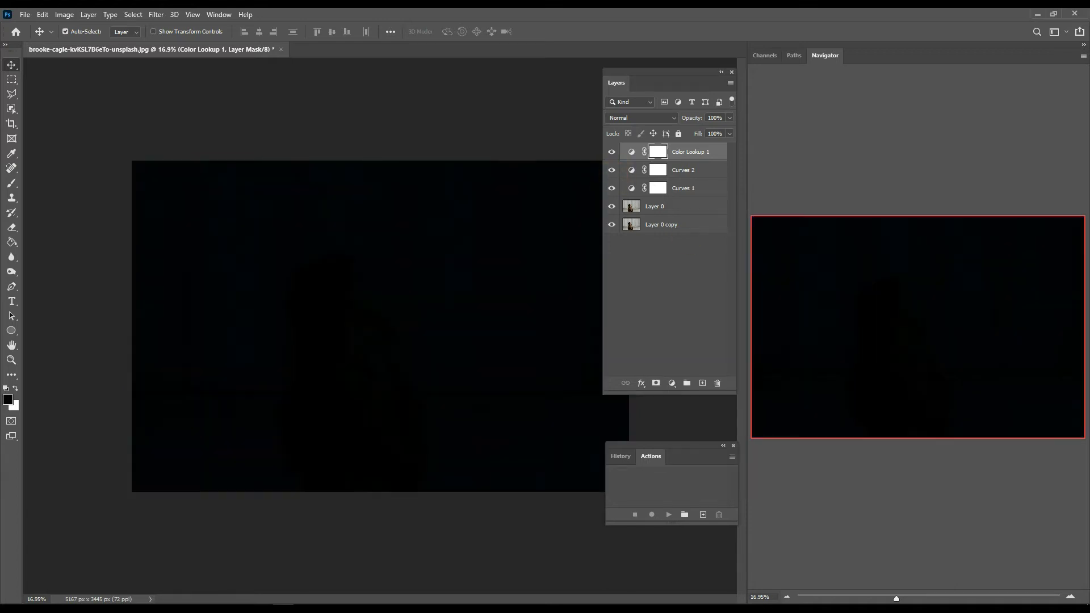
ctrl+click(700, 173)
- Add a Hue/Saturation 1 layer and toggle Color Lookup 1 to compare its effect
click(671, 384)
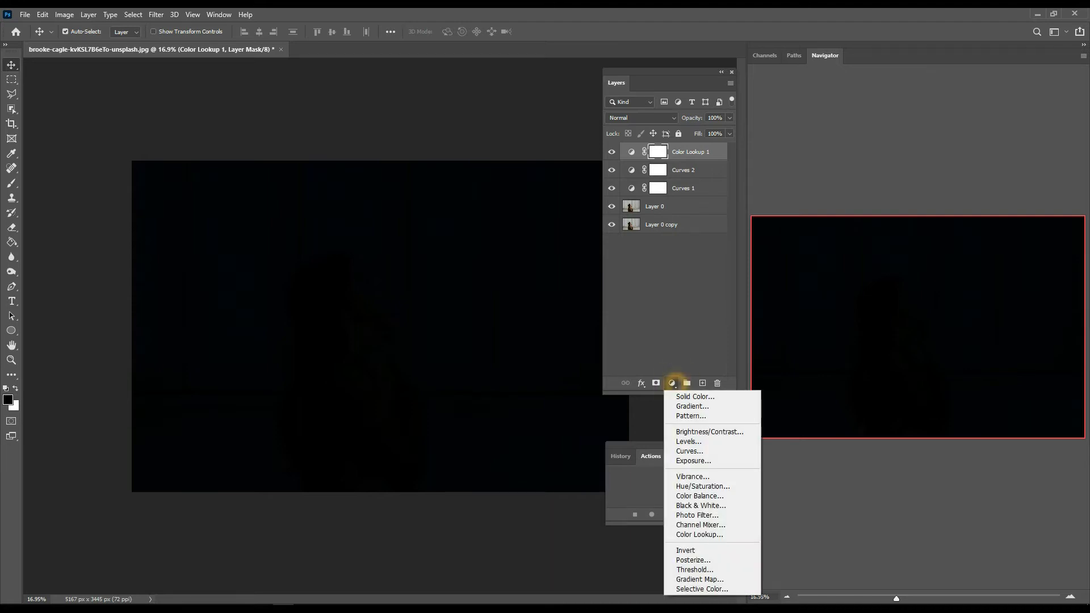
click(690, 486)
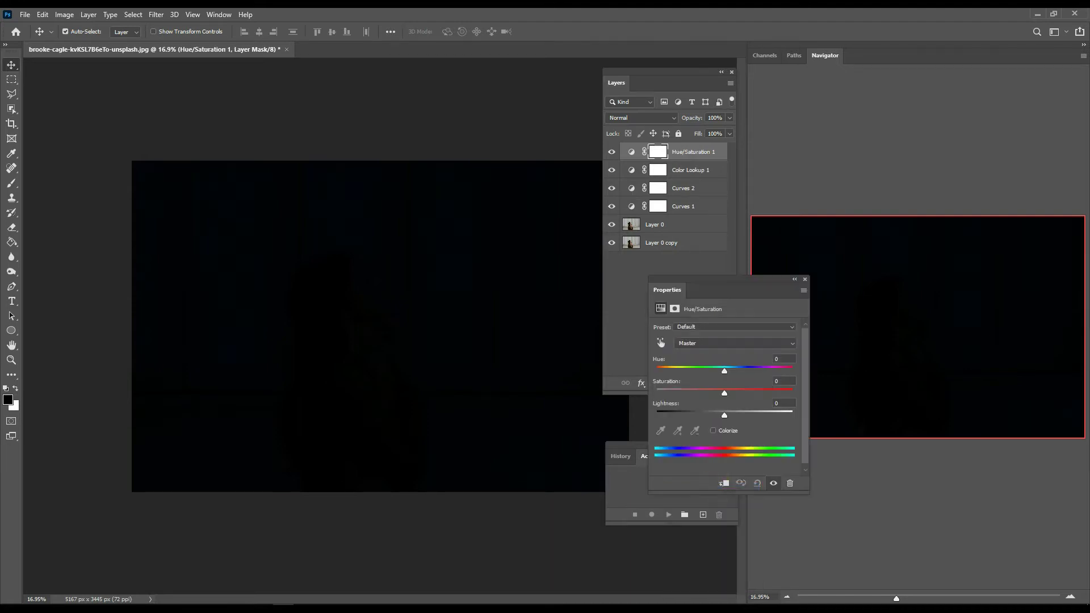
click(805, 279)
click(612, 170)
click(611, 169)
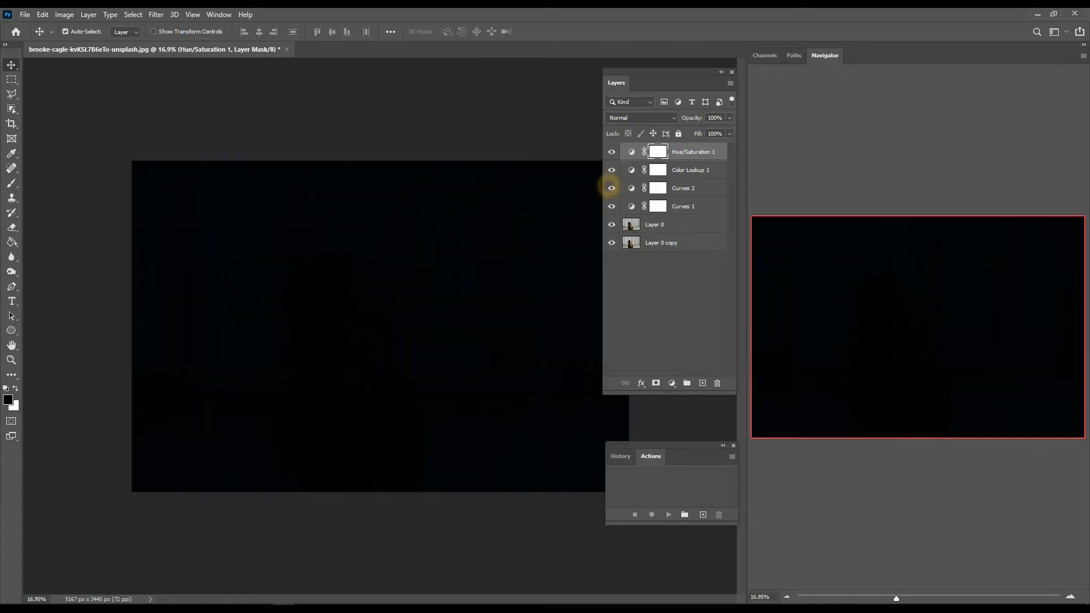
- Toggle Curves 1, Color Lookup 1 and Curves 2 to compare, then target the Curves 2 mask
click(612, 206)
click(612, 207)
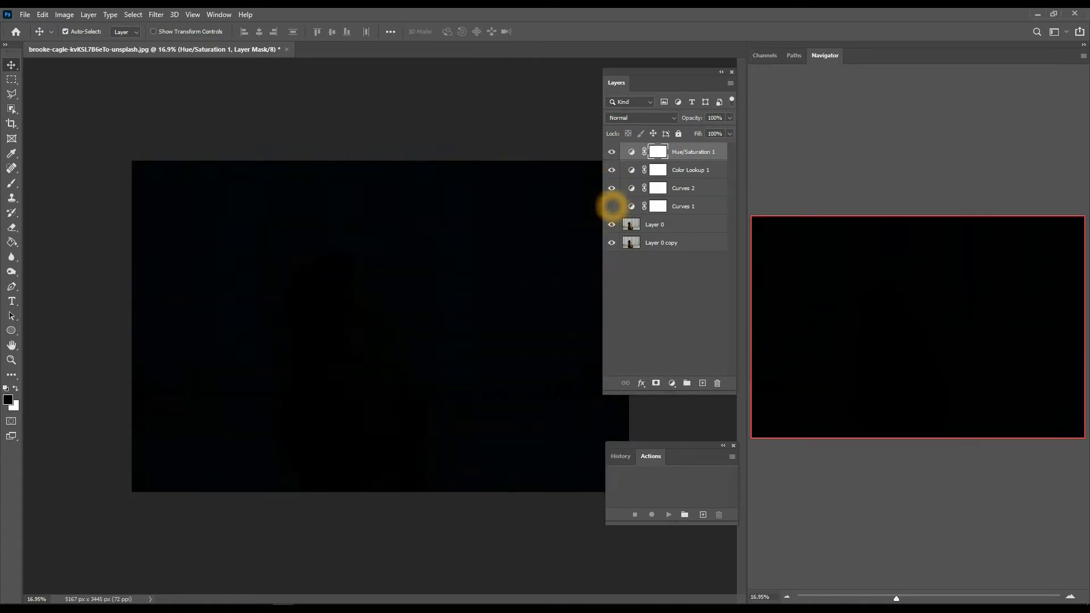
click(612, 169)
click(611, 169)
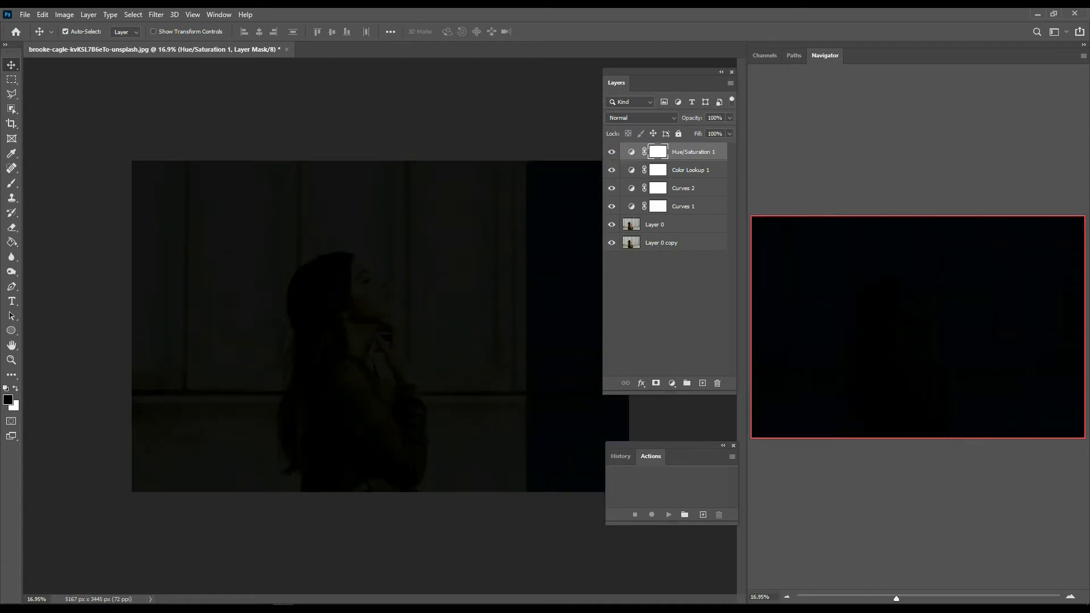
click(612, 188)
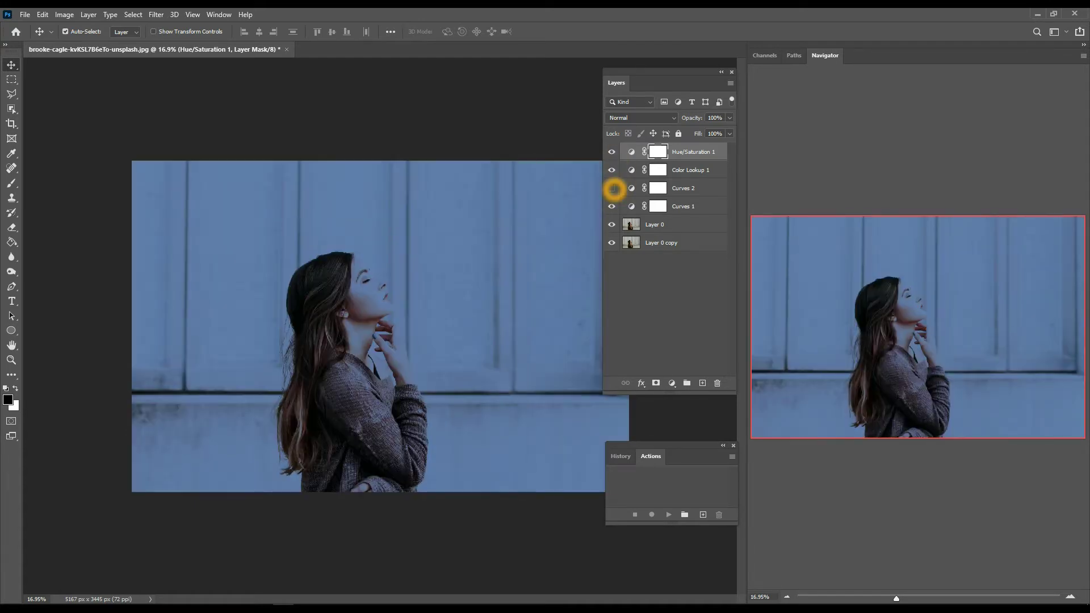
click(611, 188)
click(661, 189)
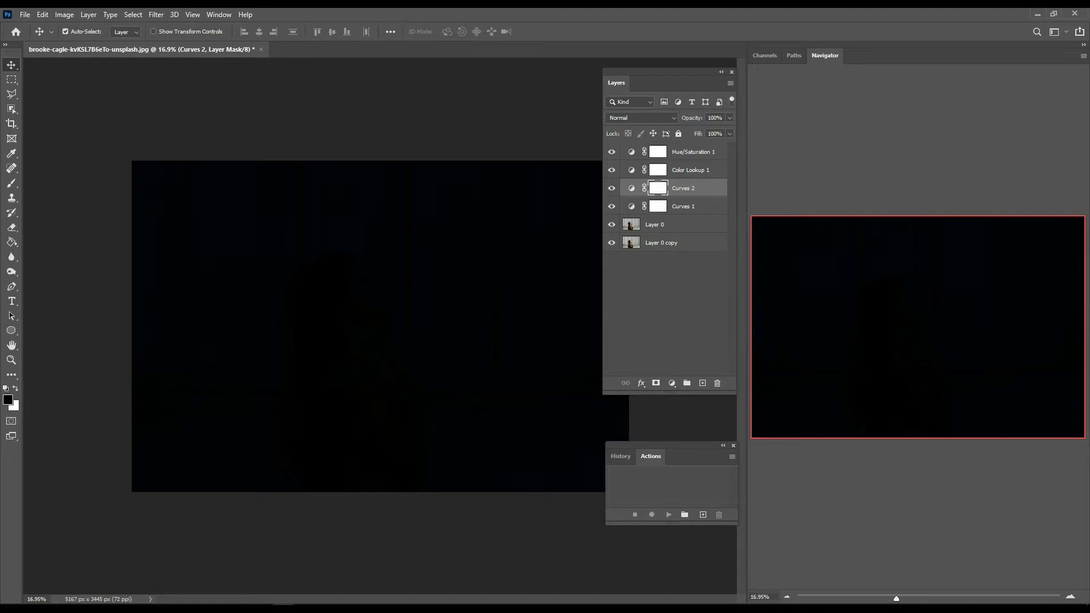
- Paint a large soft light spot around the woman's face on the Curves 2 mask
click(11, 182)
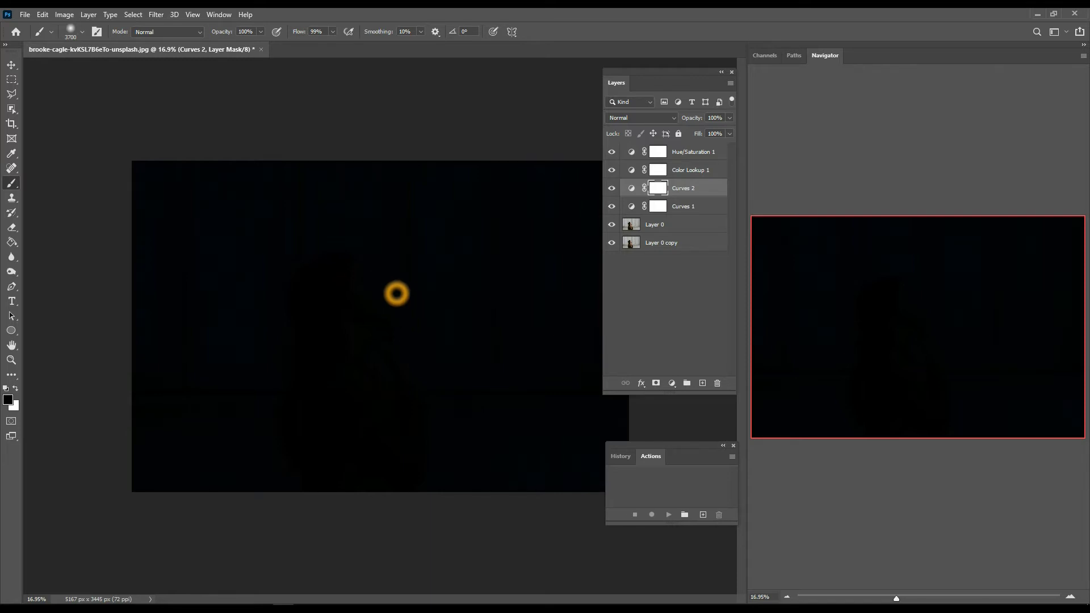
click(397, 293)
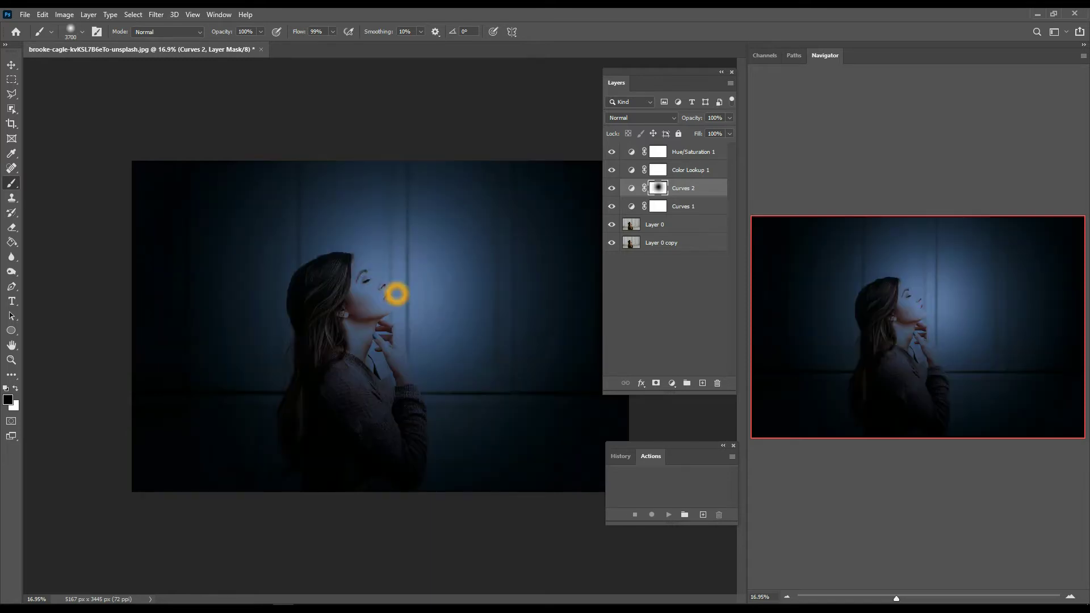
key(ctrl+BackSpace)
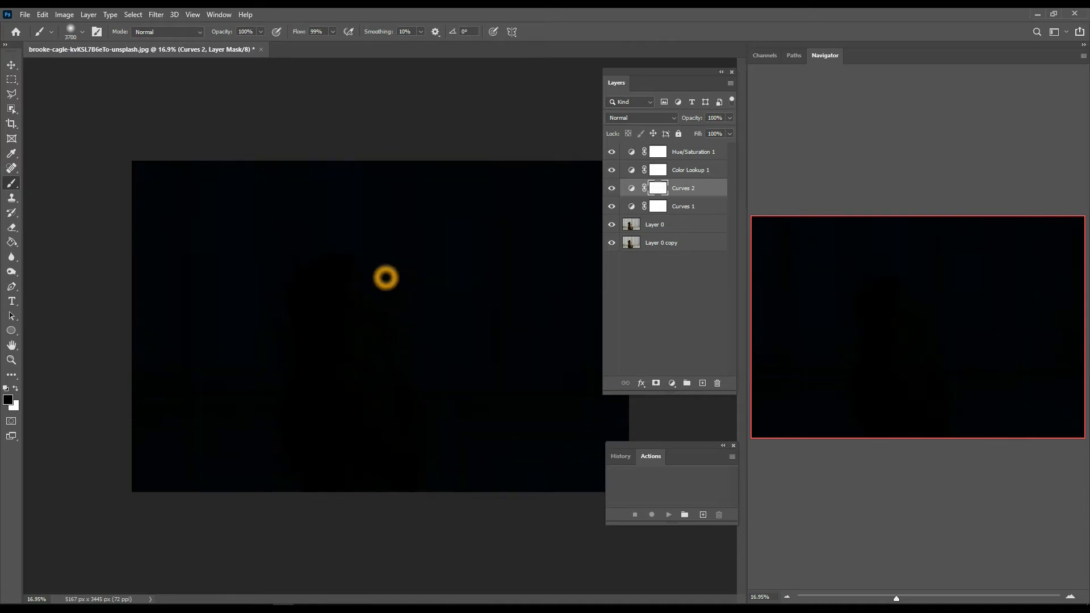
click(415, 273)
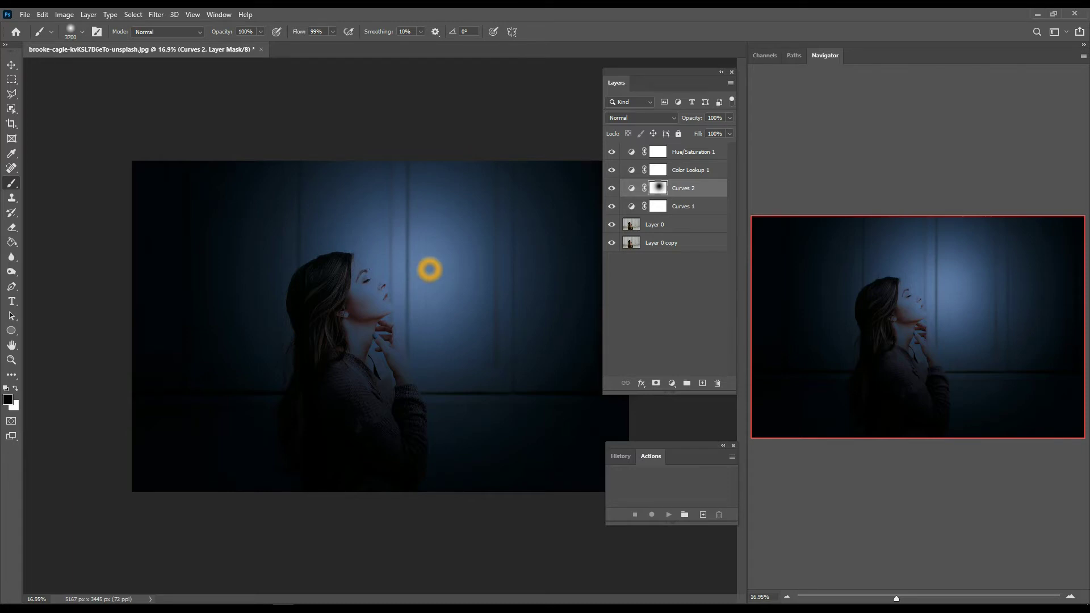
key(bracketright)
click(432, 267)
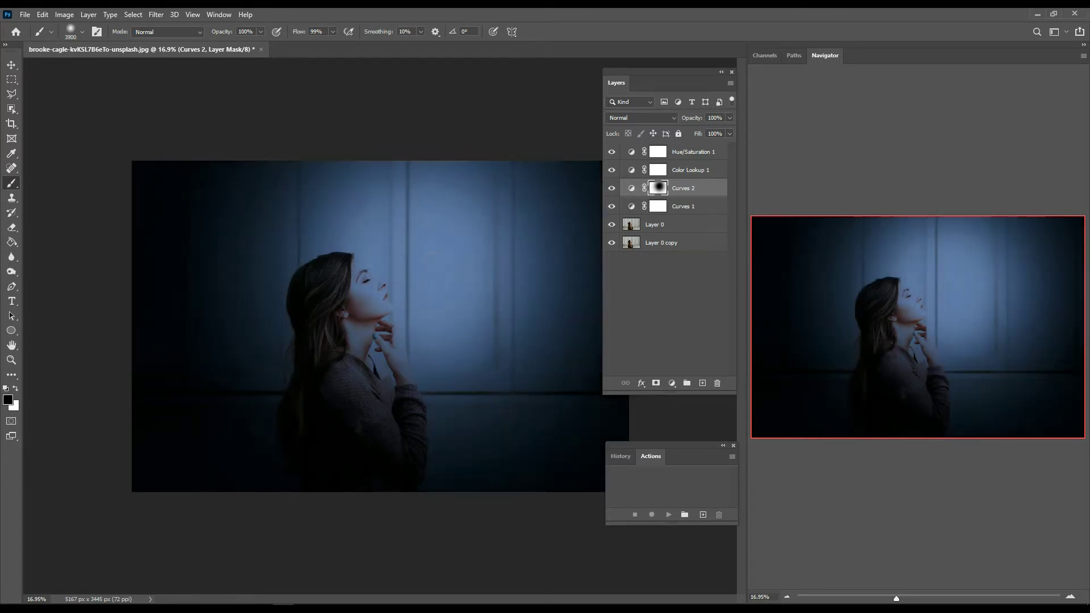
key(ctrl+minus)
key(ctrl+minus)
key(ctrl+minus)
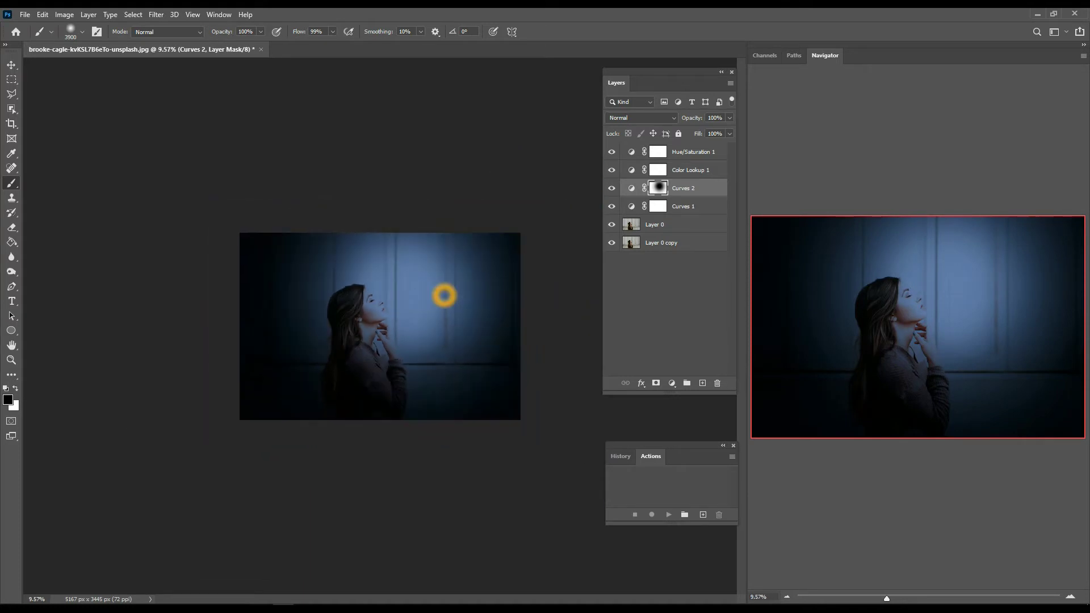
key(ctrl+plus)
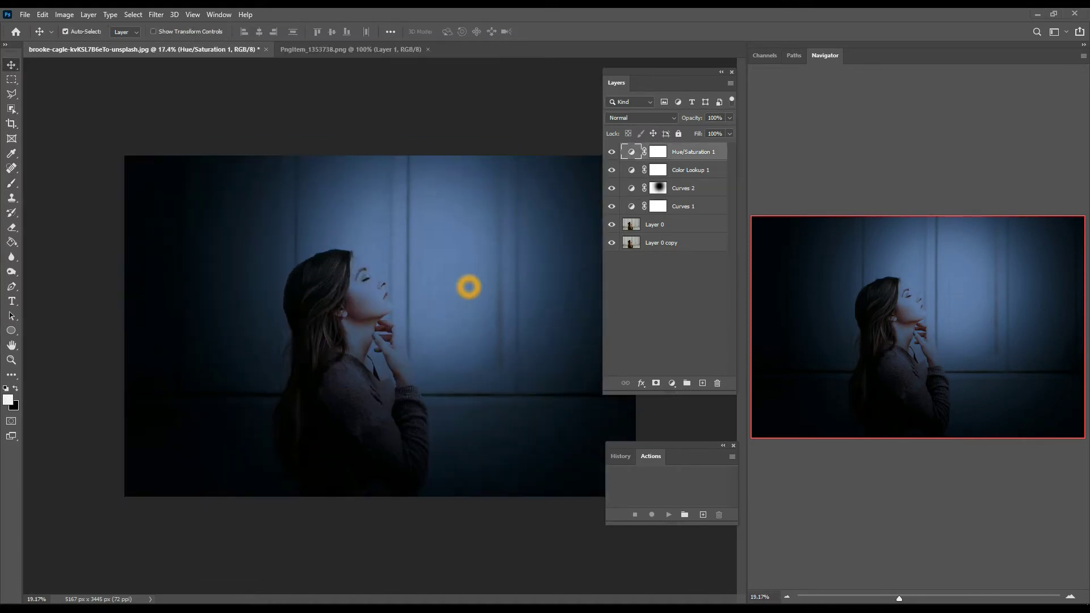
- Set Hue/Saturation 1 to Hue -10 and Saturation +19 for a teal tone
click(631, 152)
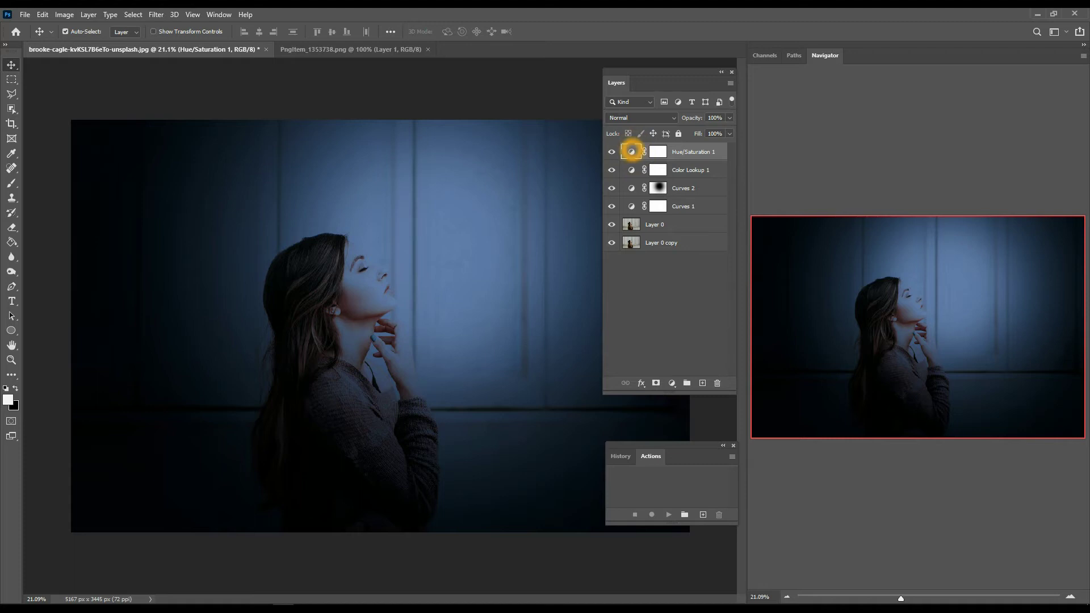
double_click(631, 152)
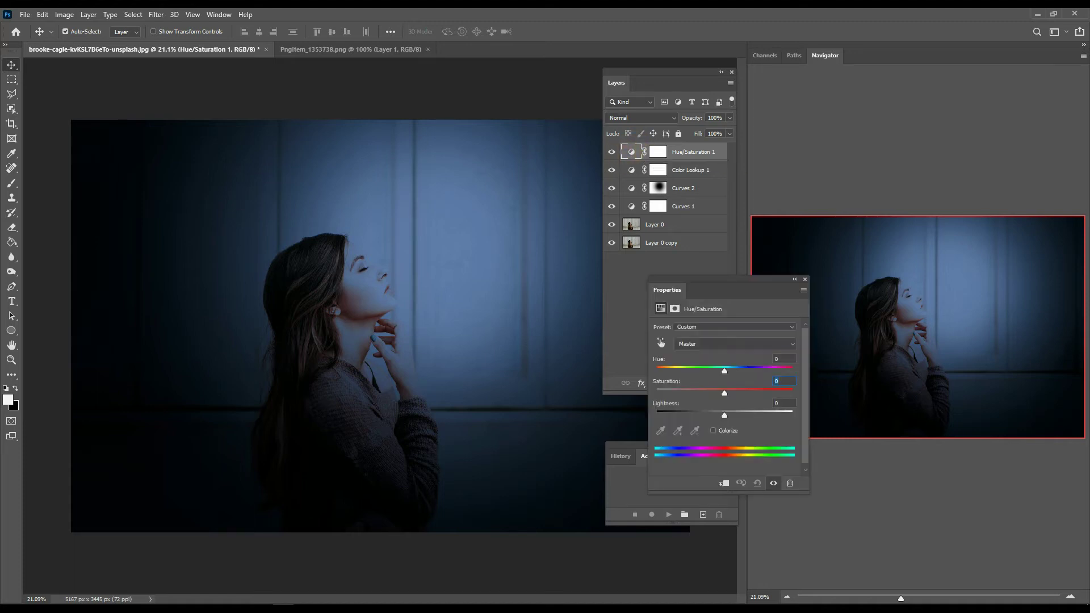
drag(724, 370, 718, 371)
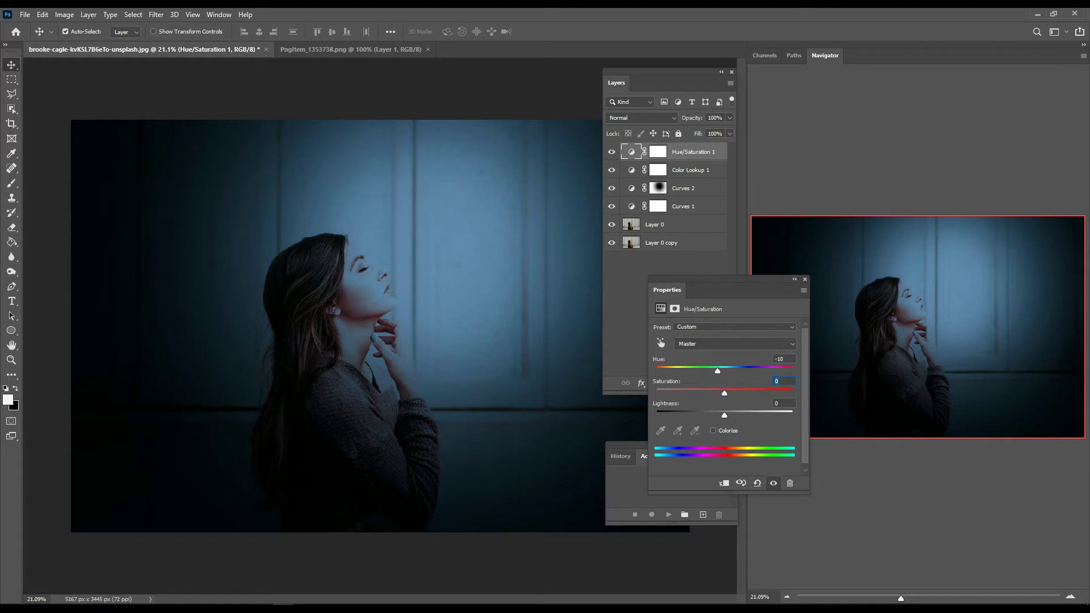
drag(725, 393, 738, 393)
drag(738, 393, 736, 392)
drag(737, 393, 738, 393)
key(ctrl)
click(805, 278)
click(693, 200)
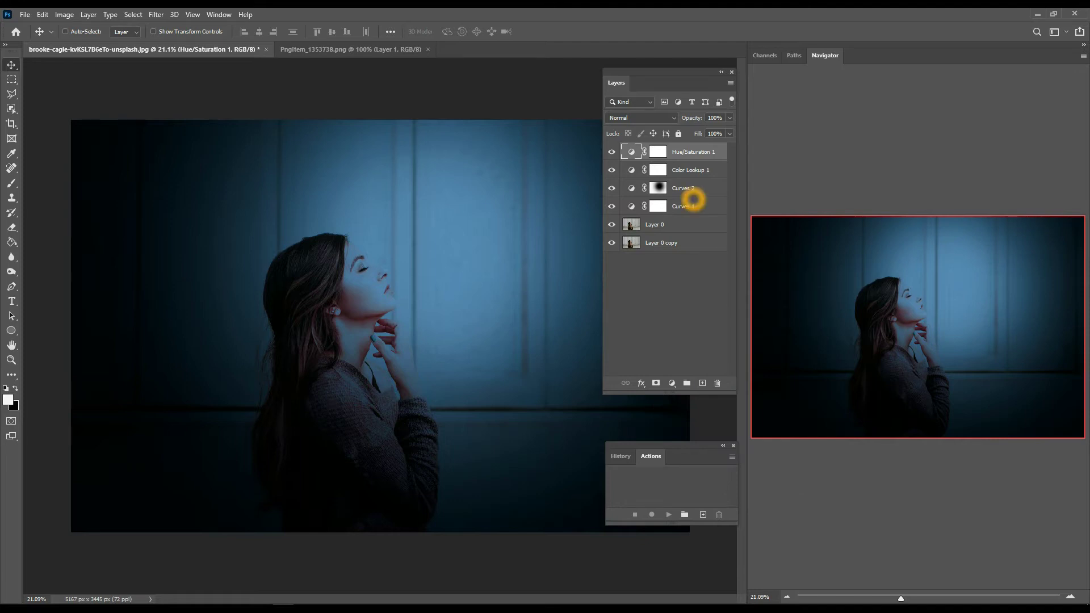
click(641, 117)
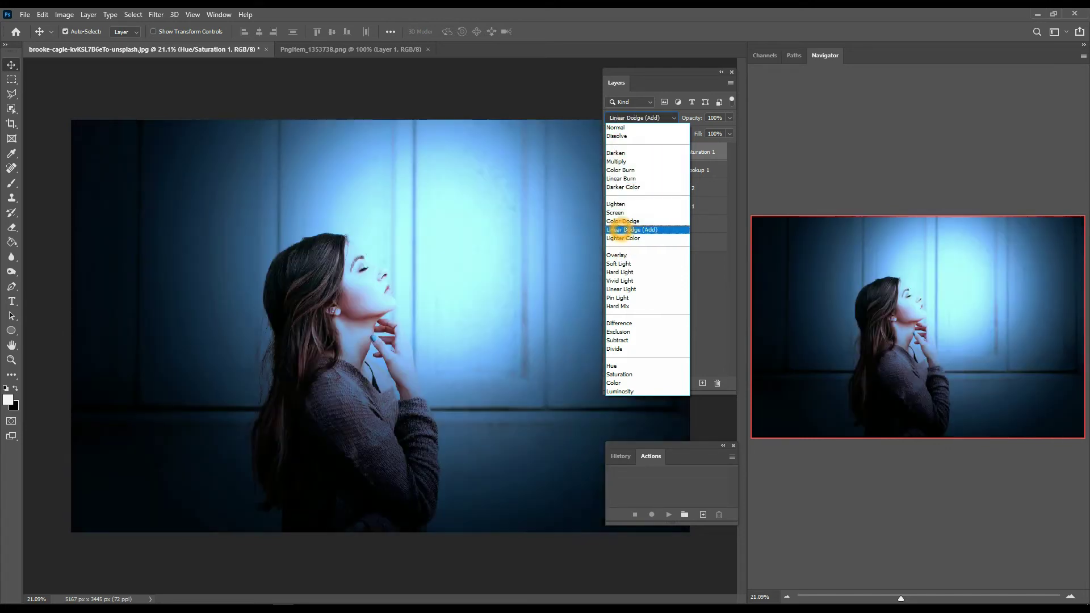
- Blend Hue/Saturation 1 in Linear Dodge (Add) at 56% opacity
click(622, 229)
click(698, 156)
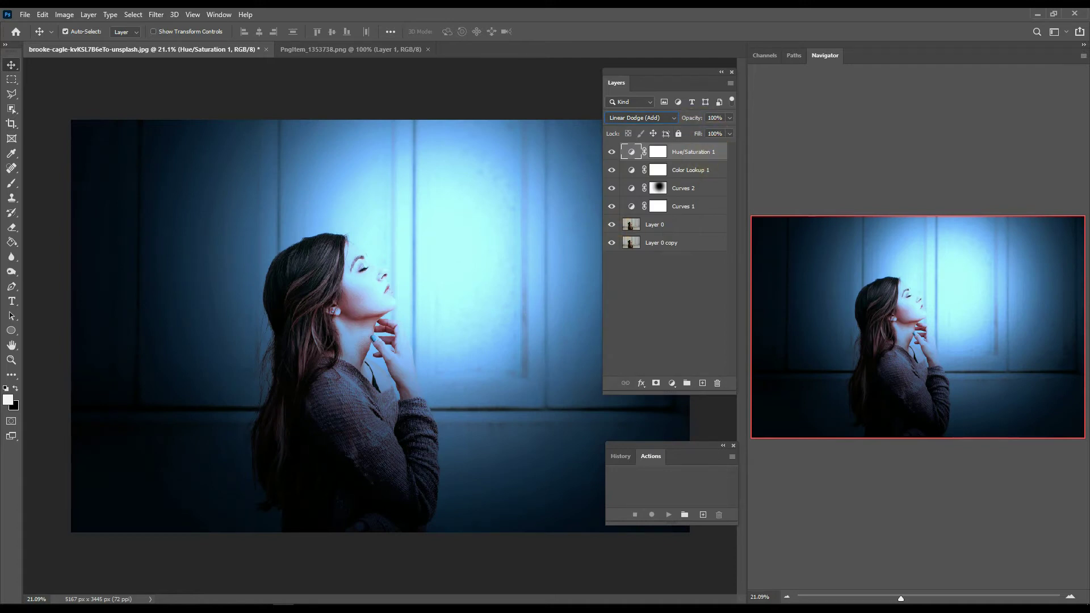
click(658, 151)
drag(698, 117, 672, 118)
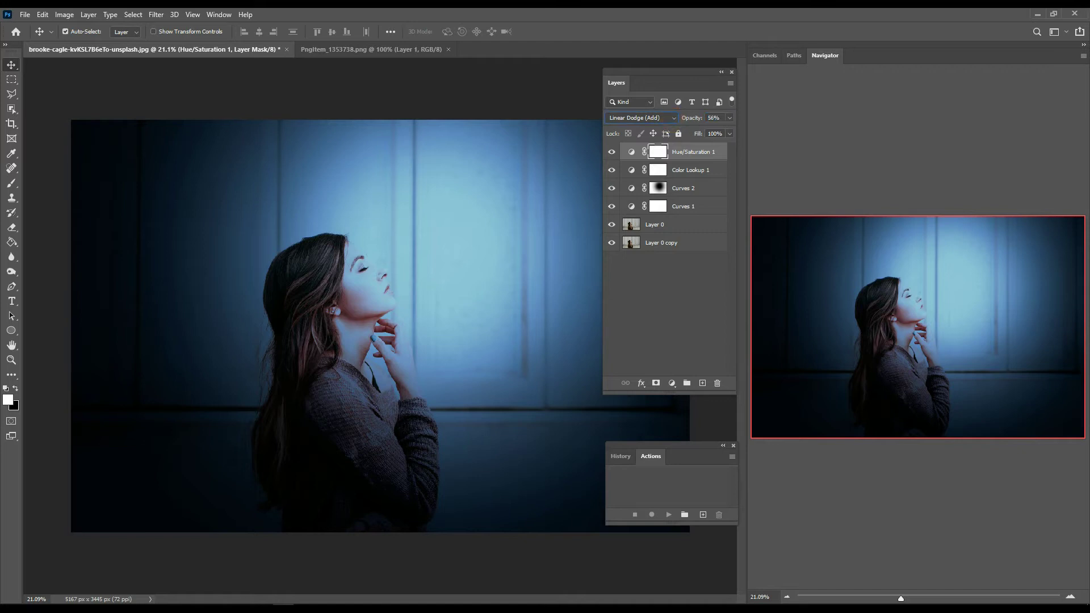
click(689, 301)
scroll(444, 245, down, 2)
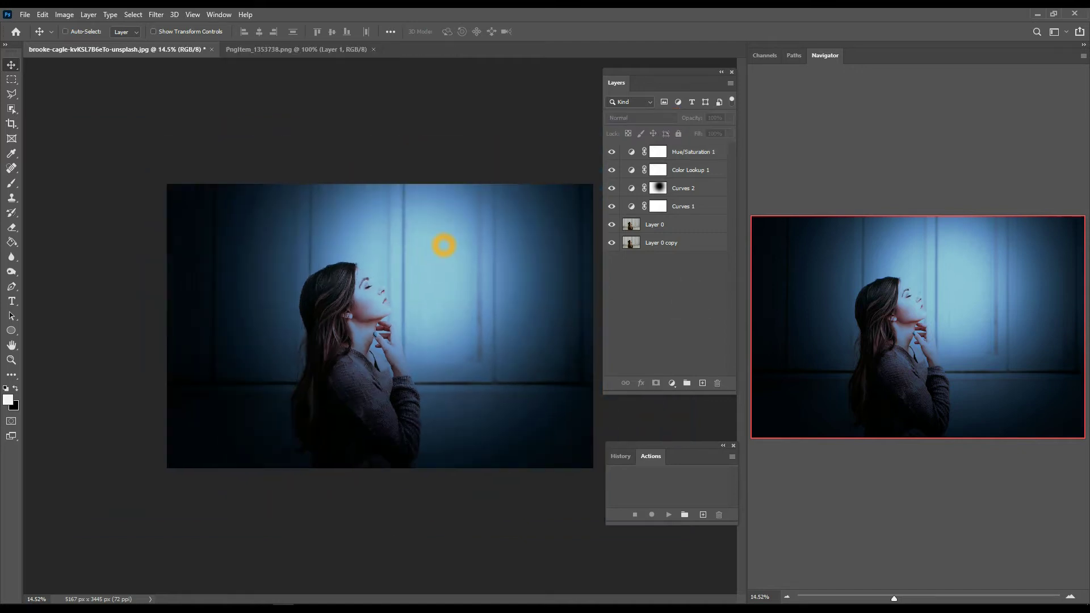
scroll(451, 244, up, 1)
scroll(461, 248, down, 2)
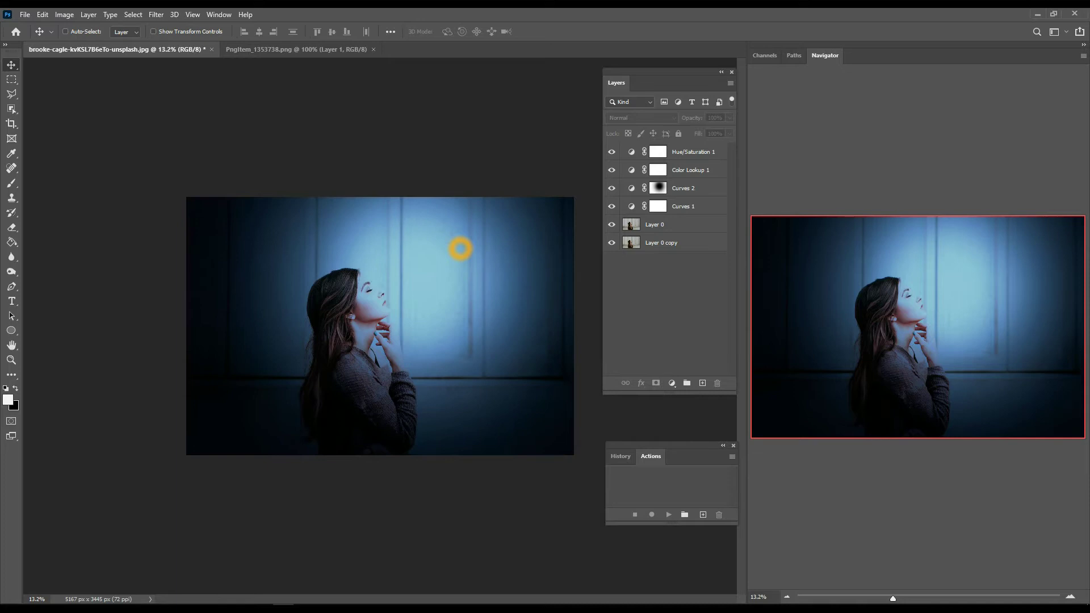
scroll(467, 245, up, 4)
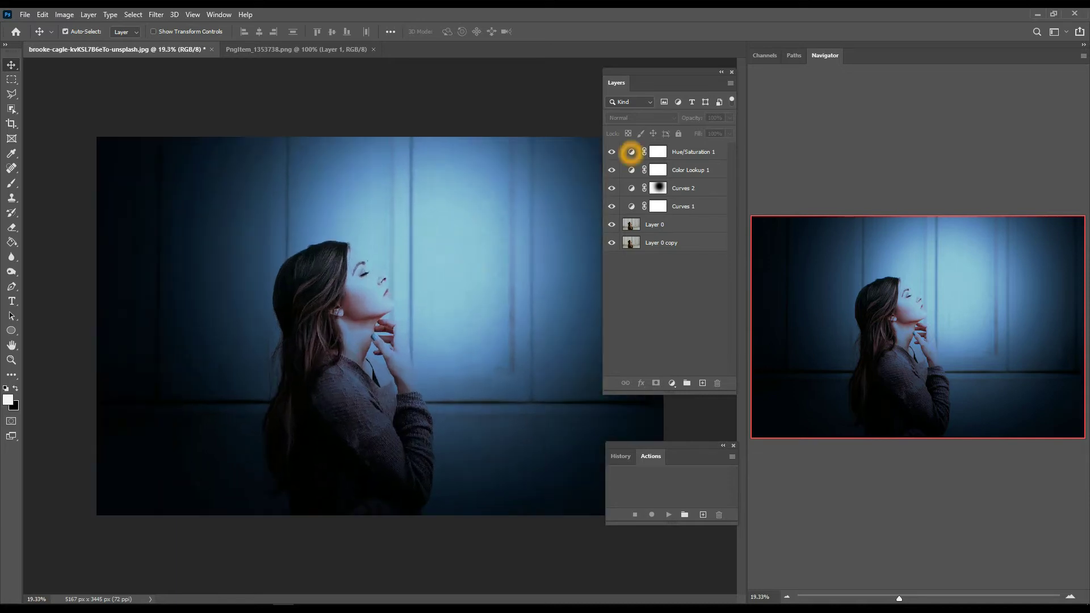
- Add Hue/Saturation 2, try and drop Colorize, then set Hue +5 and Saturation -28
click(672, 383)
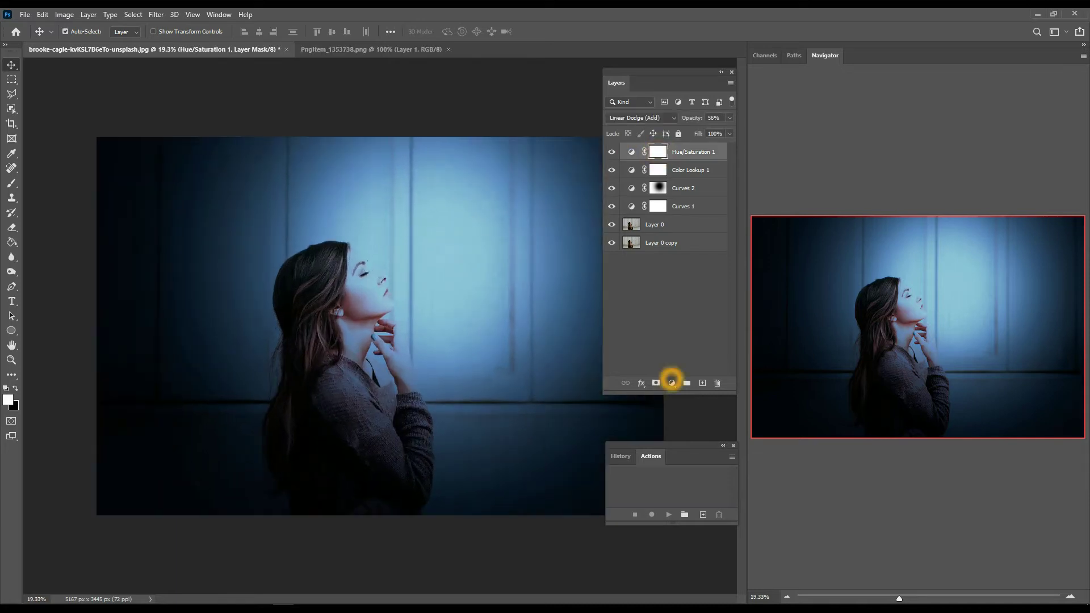
click(703, 486)
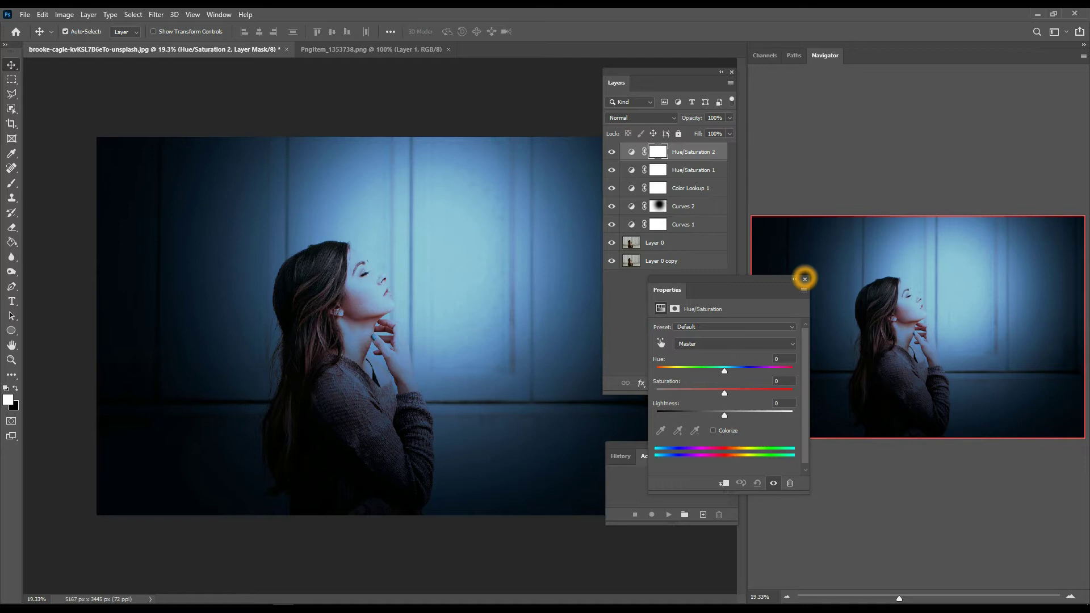
click(713, 430)
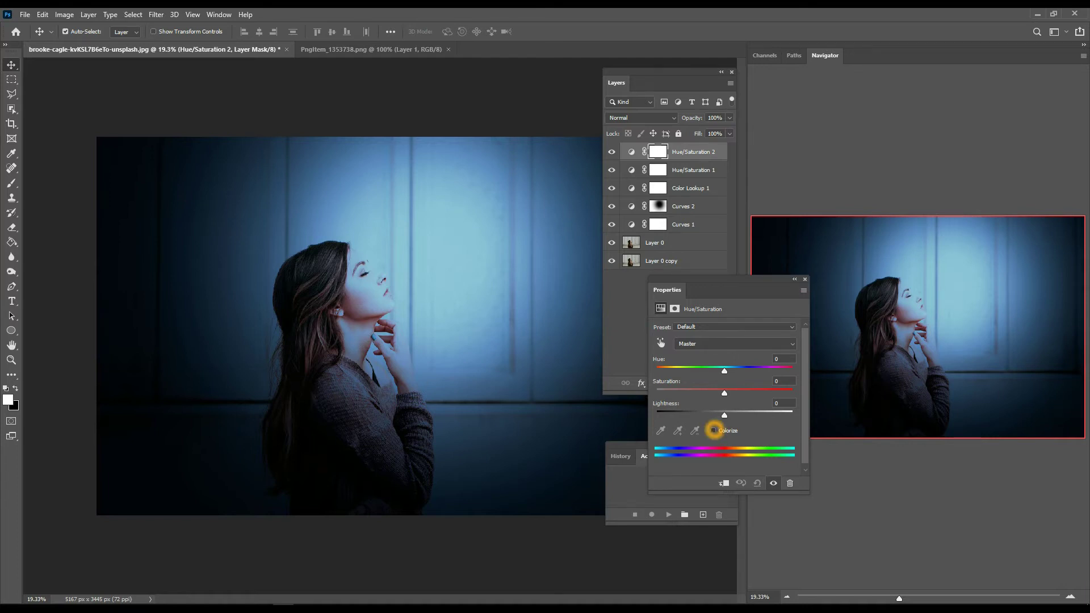
mouse_move(657, 371)
mouse_down()
mouse_move(738, 371)
mouse_move(679, 393)
mouse_move(713, 393)
mouse_move(744, 370)
mouse_move(710, 392)
mouse_up()
click(711, 431)
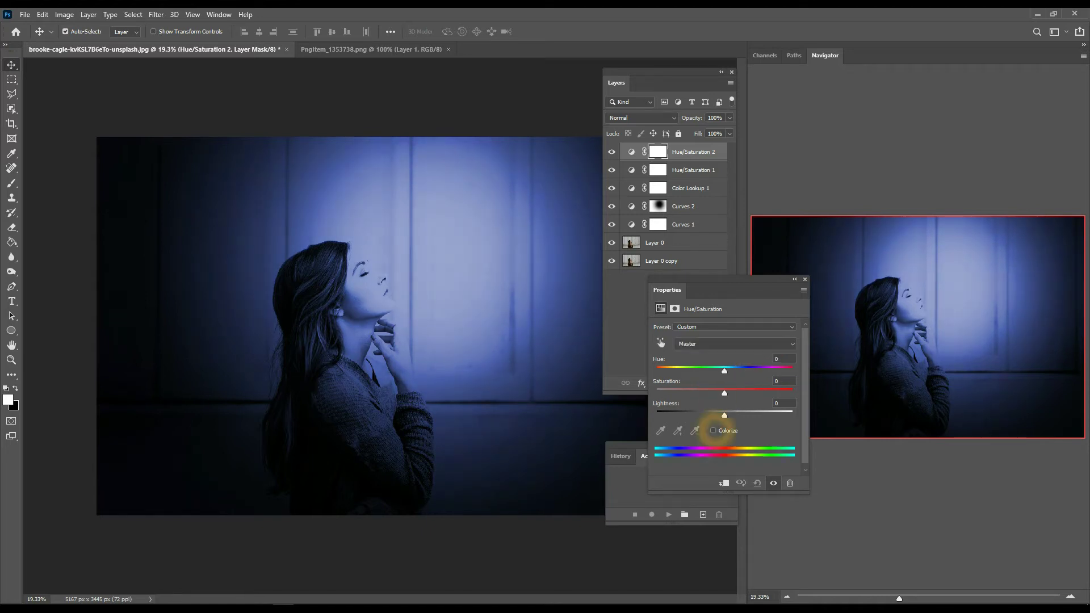
drag(724, 371, 698, 393)
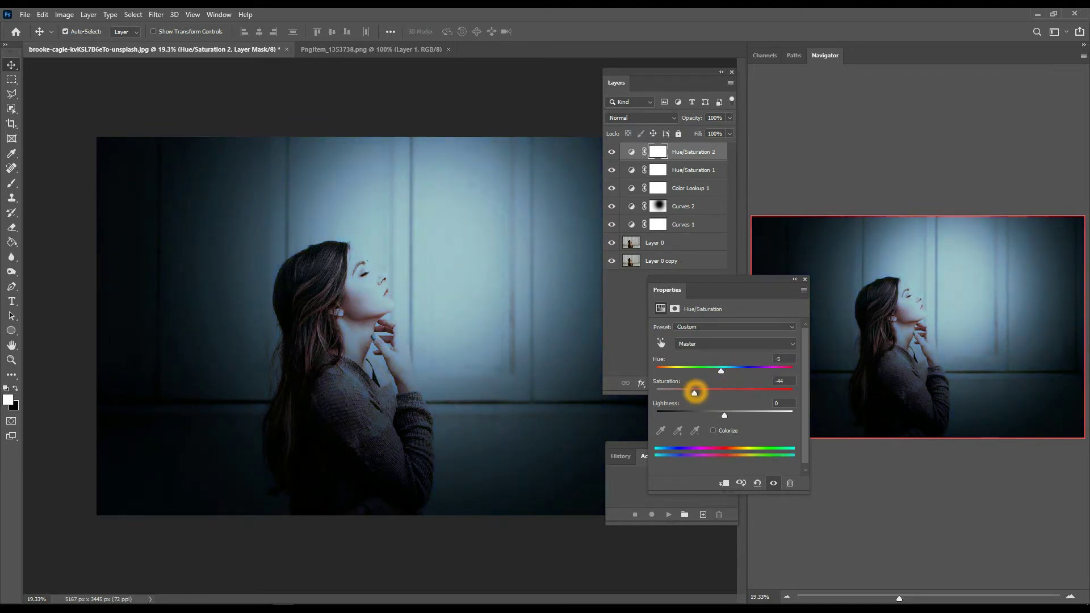
drag(698, 393, 727, 371)
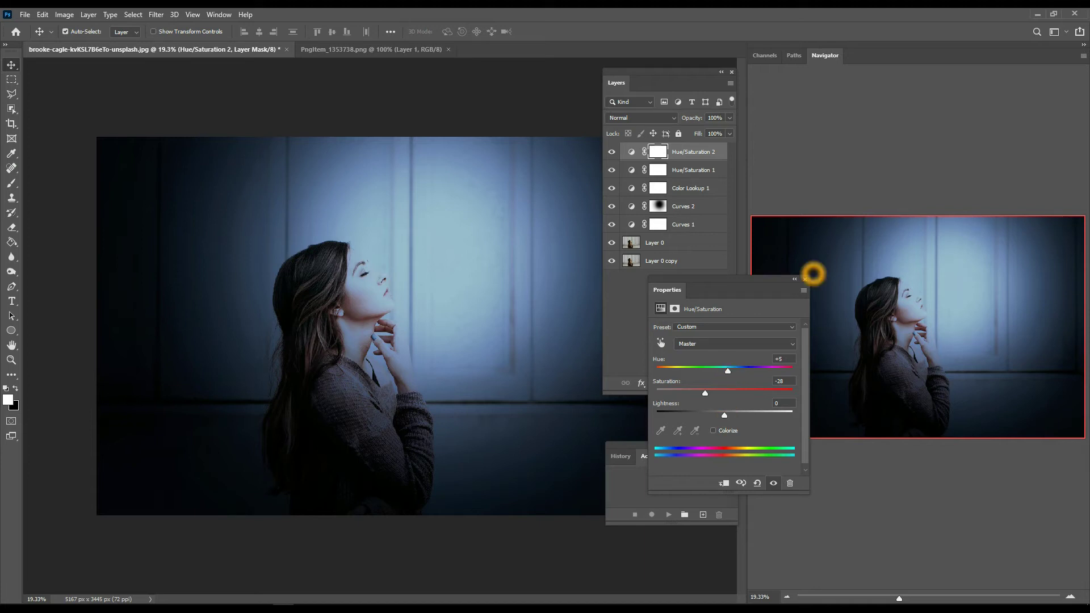
- Blend Hue/Saturation 2 in Lighten mode at 50% opacity
click(804, 278)
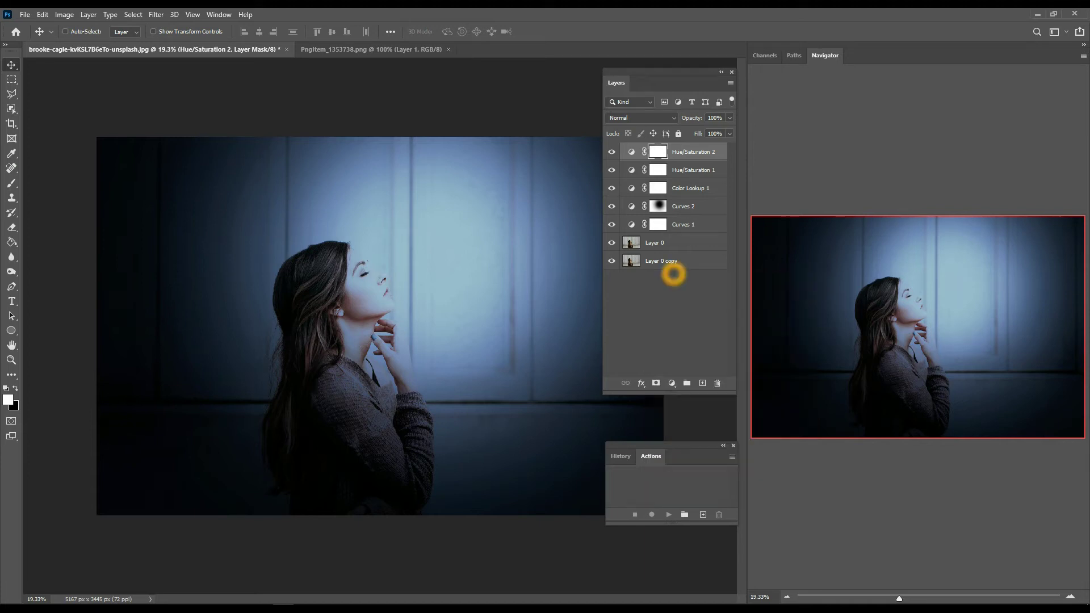
click(640, 117)
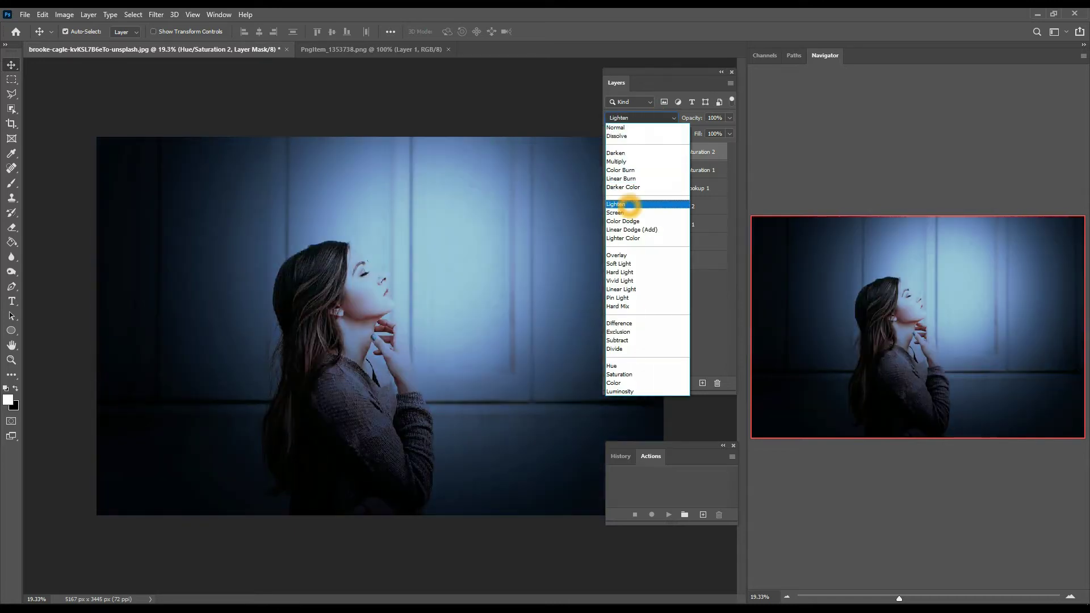
click(624, 205)
drag(698, 117, 675, 118)
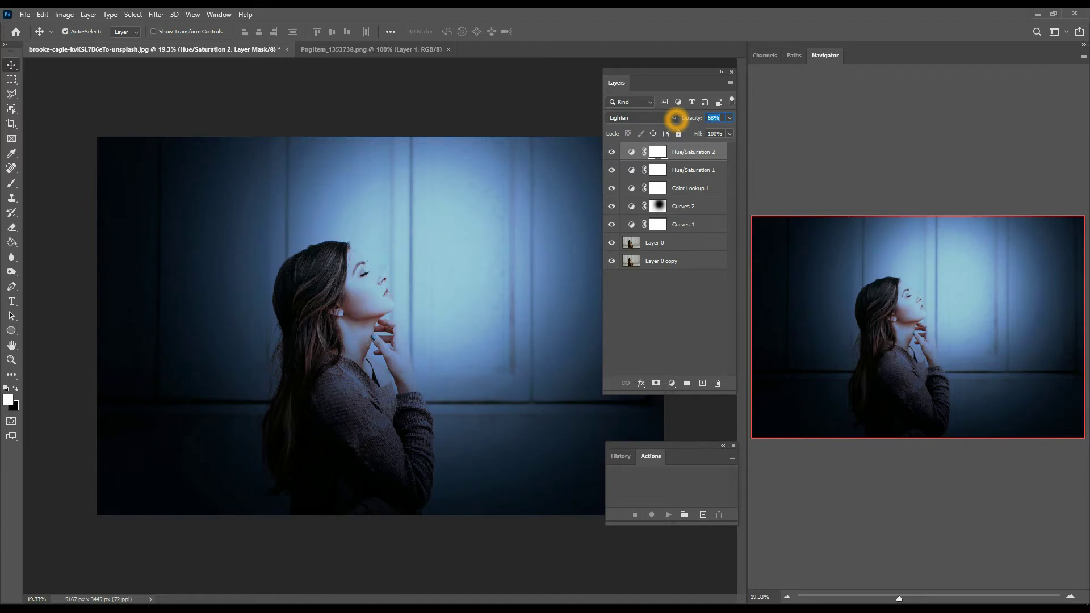
drag(679, 118, 666, 120)
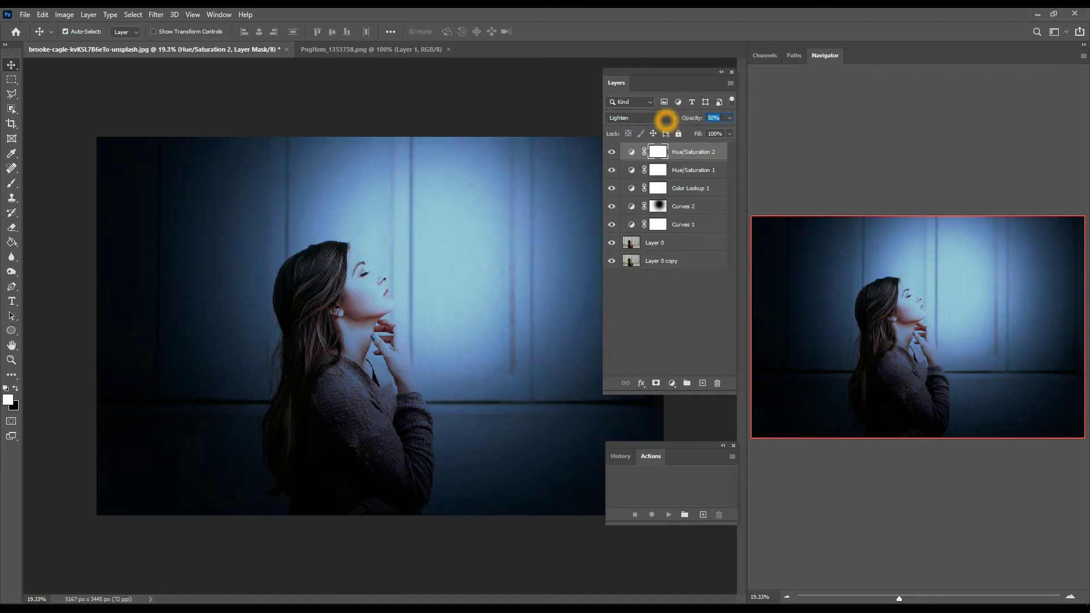
click(688, 305)
click(657, 152)
- Lower Hue/Saturation 1's opacity to roughly 41%
click(661, 170)
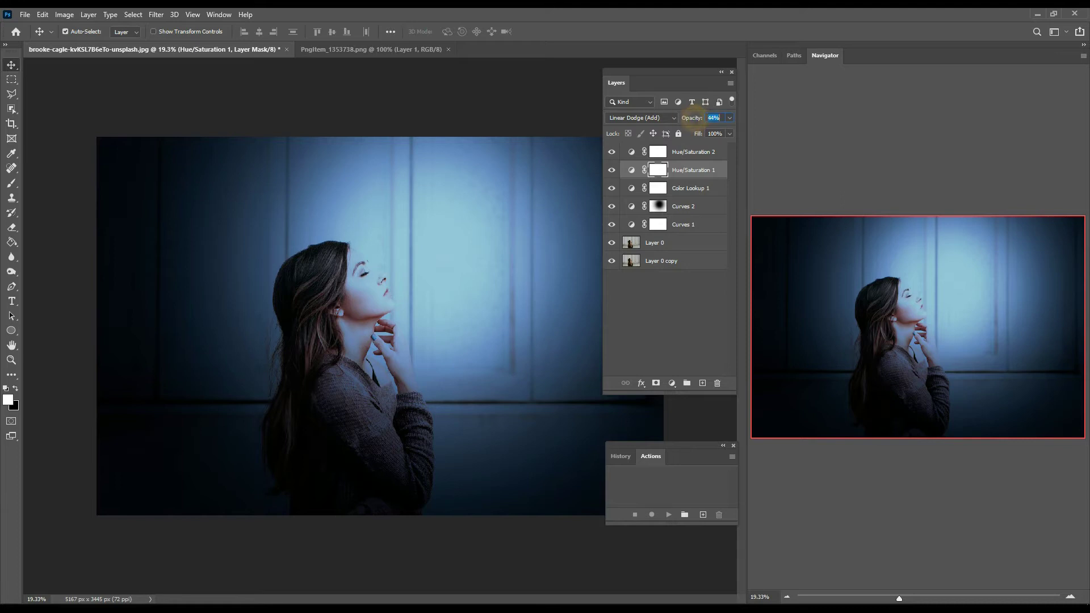
drag(695, 117, 688, 117)
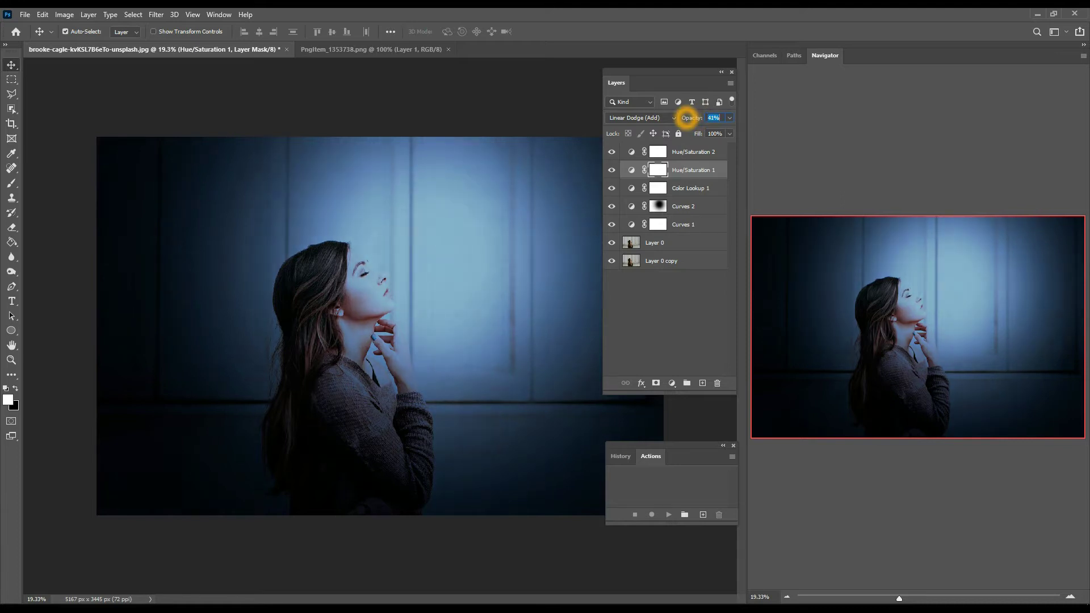
click(688, 305)
click(657, 205)
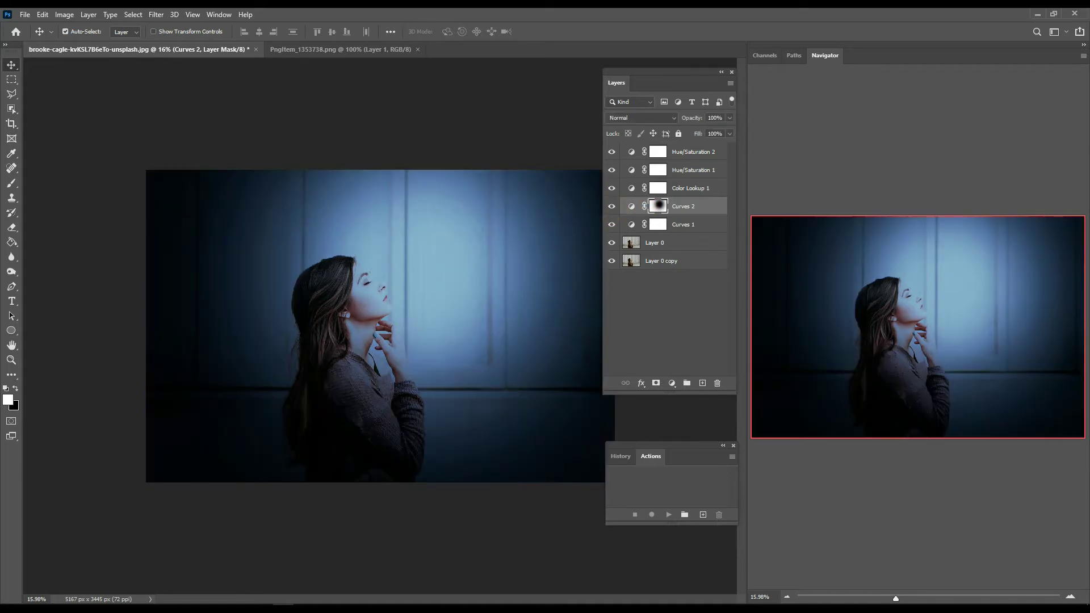
- Flatten the Curves 2 curve by lowering its upper point and top-right highlight endpoint
double_click(631, 206)
drag(770, 460, 761, 459)
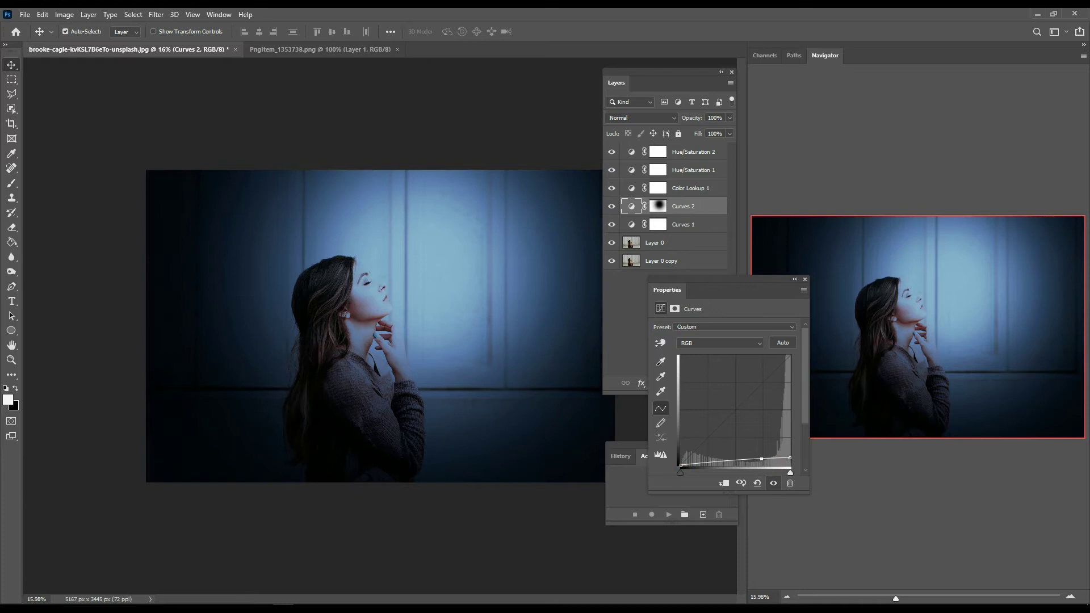
mouse_move(790, 458)
mouse_down()
mouse_move(790, 467)
mouse_move(761, 461)
mouse_up()
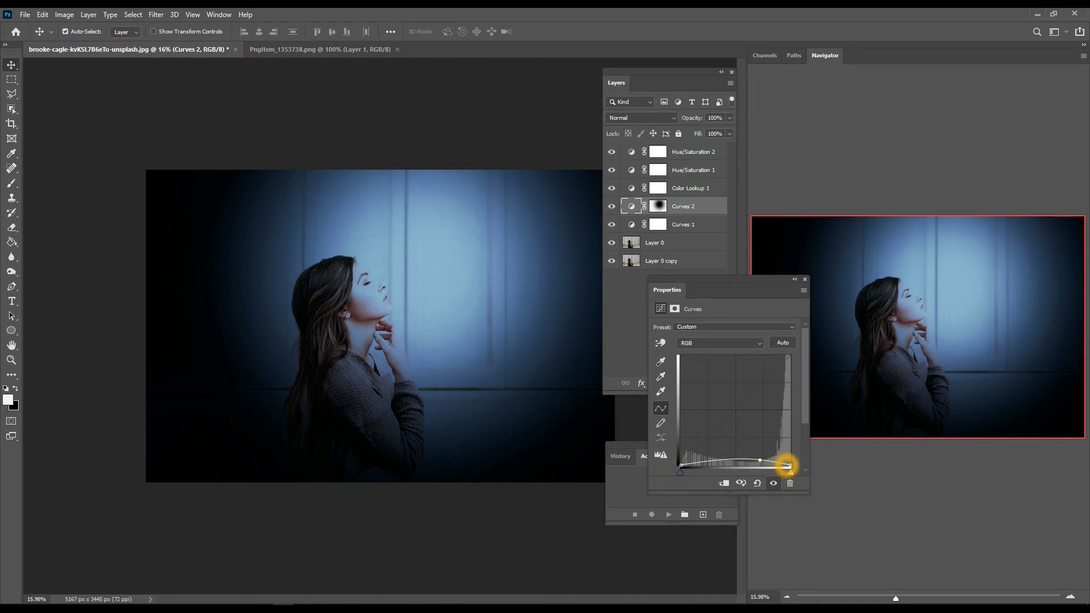
drag(790, 466, 766, 463)
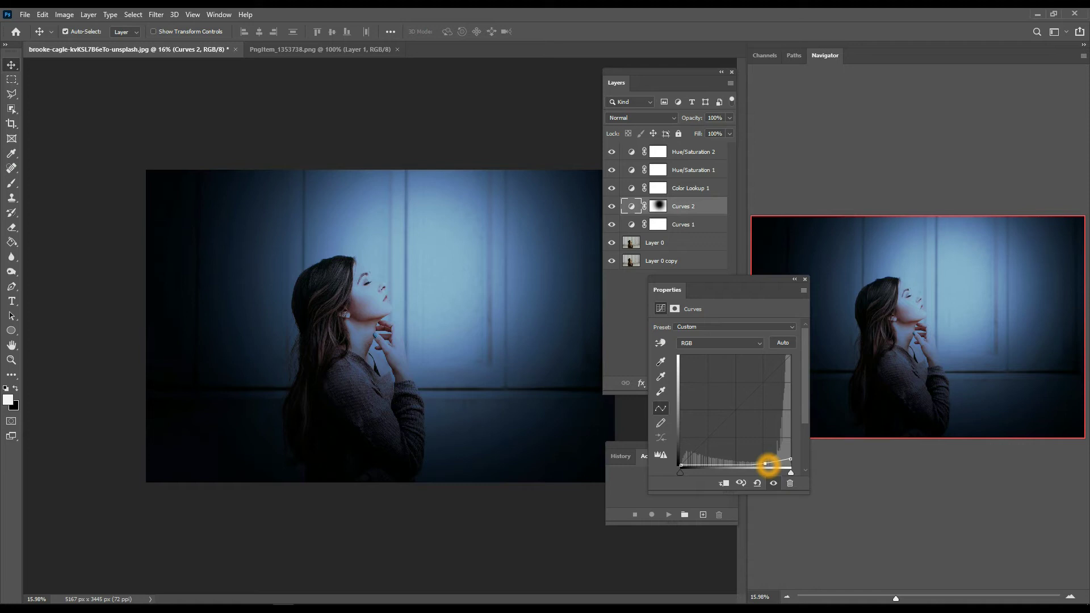
mouse_move(790, 458)
mouse_down()
mouse_move(767, 472)
mouse_move(791, 472)
mouse_up()
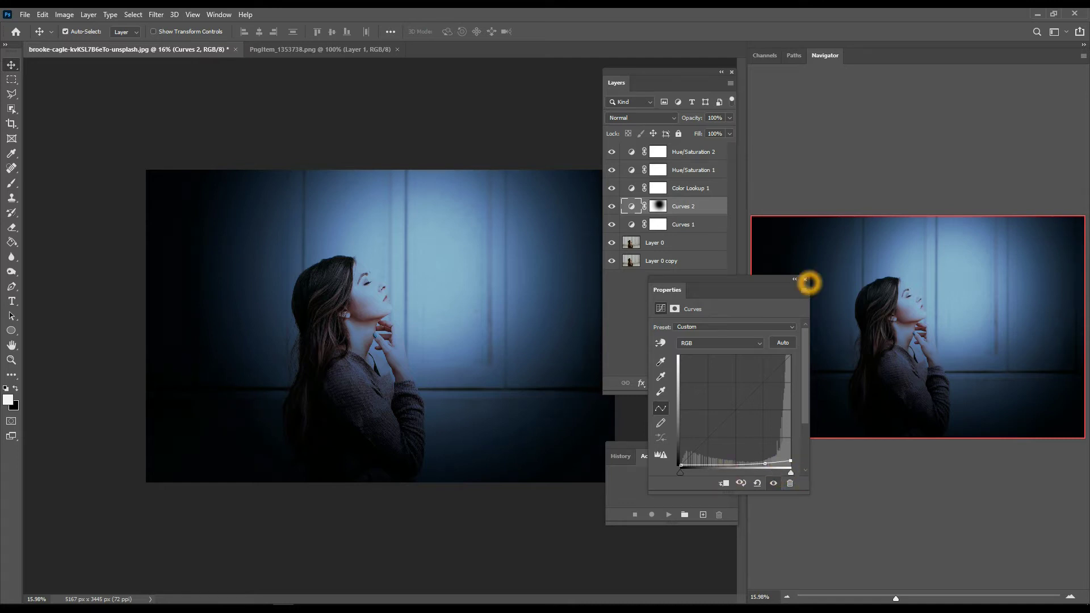
click(805, 278)
scroll(409, 248, down, 3)
scroll(411, 250, up, 3)
scroll(411, 250, up, 2)
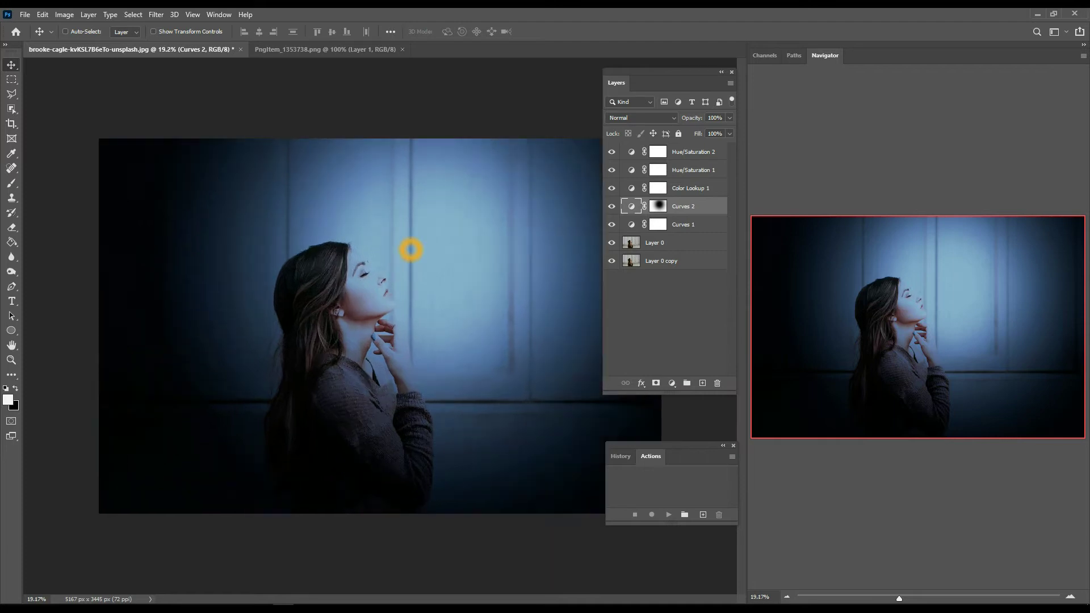
- Compare the image without Hue/Saturation 1, then set its Hue to +6 and Saturation to -1
click(619, 151)
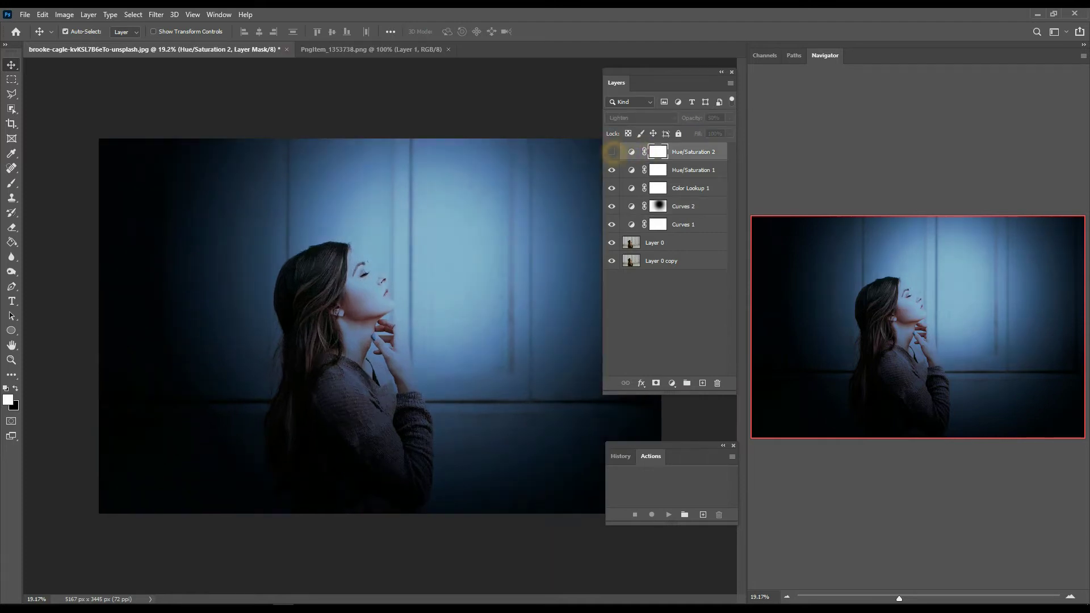
click(611, 170)
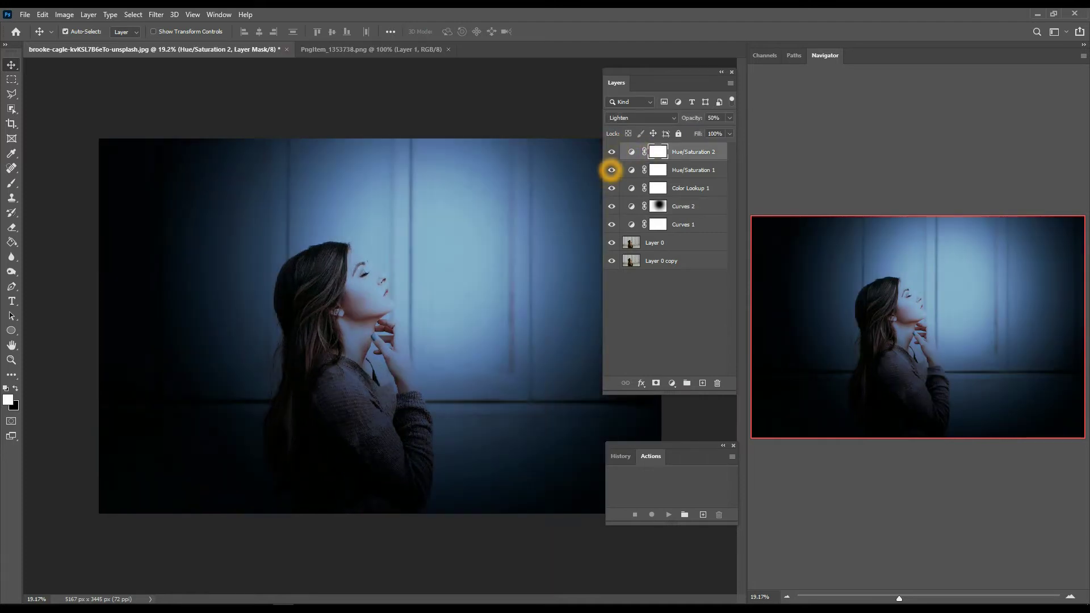
click(611, 170)
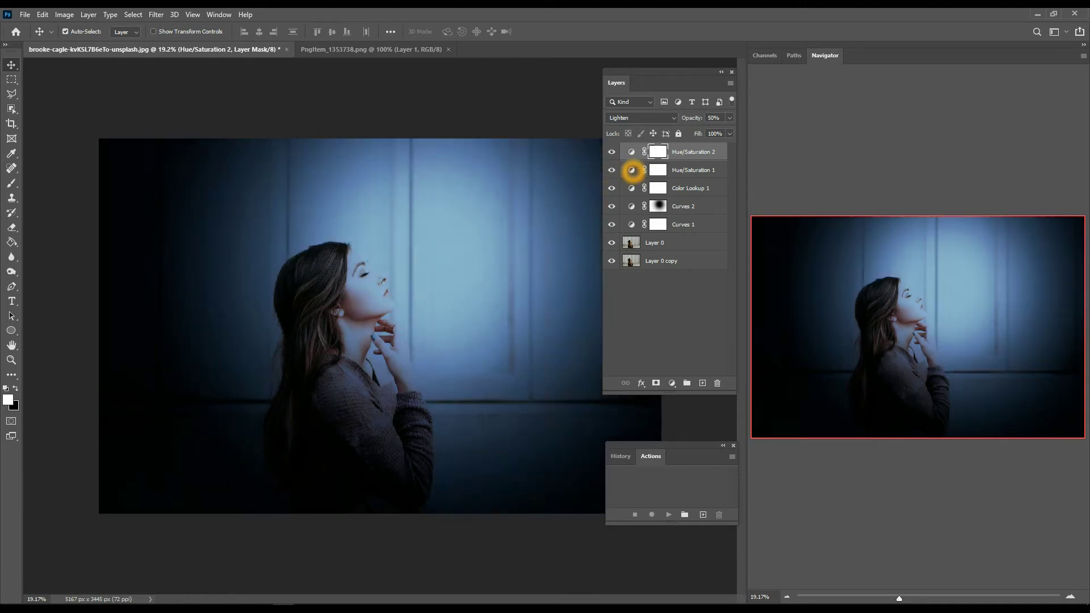
double_click(632, 170)
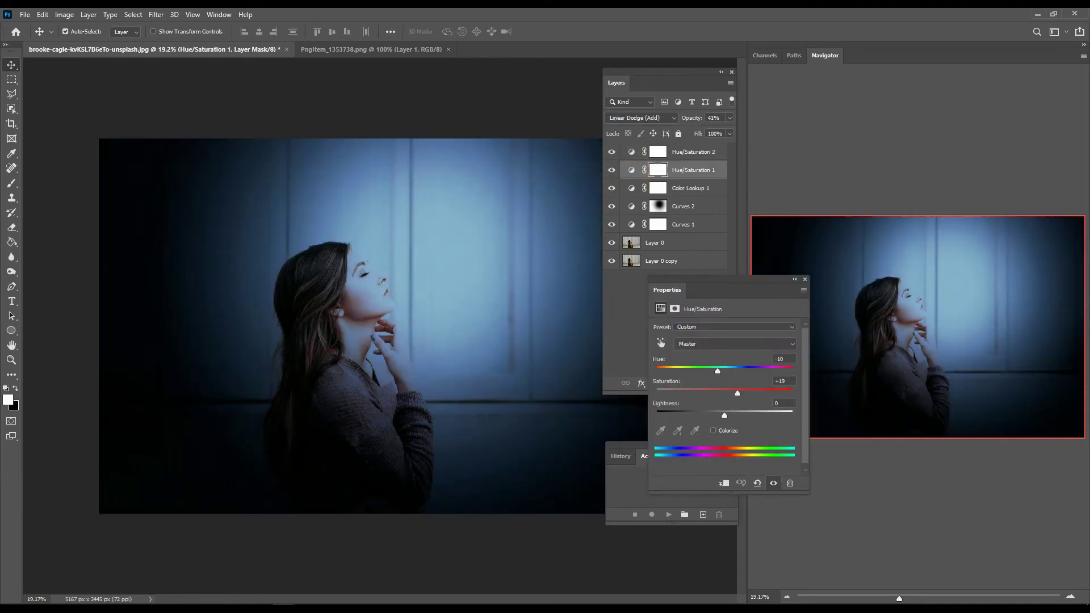
mouse_move(717, 371)
mouse_down()
mouse_move(729, 371)
mouse_move(714, 371)
mouse_move(724, 393)
mouse_move(709, 371)
mouse_move(729, 370)
mouse_up()
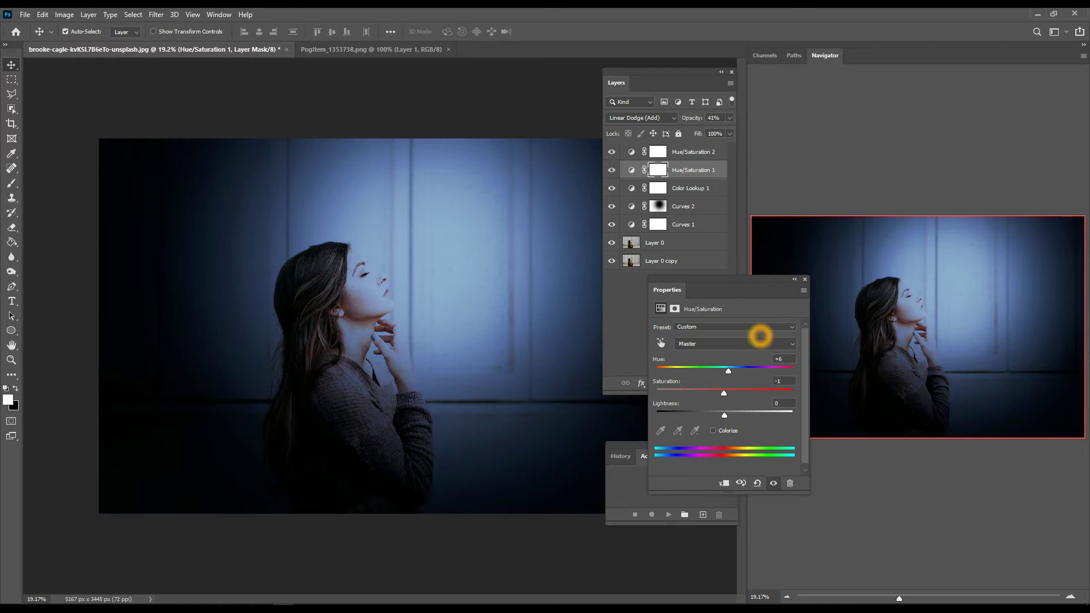
- Lower the Hue/Saturation 1 layer's opacity to 20%
click(805, 279)
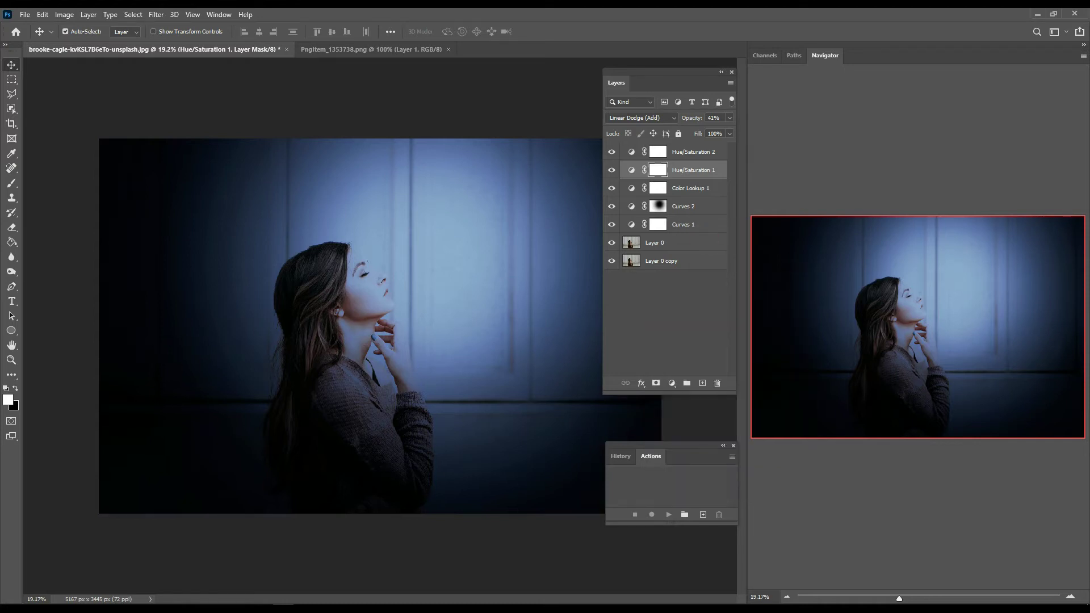
scroll(378, 318, down, 1)
scroll(380, 328, up, 1)
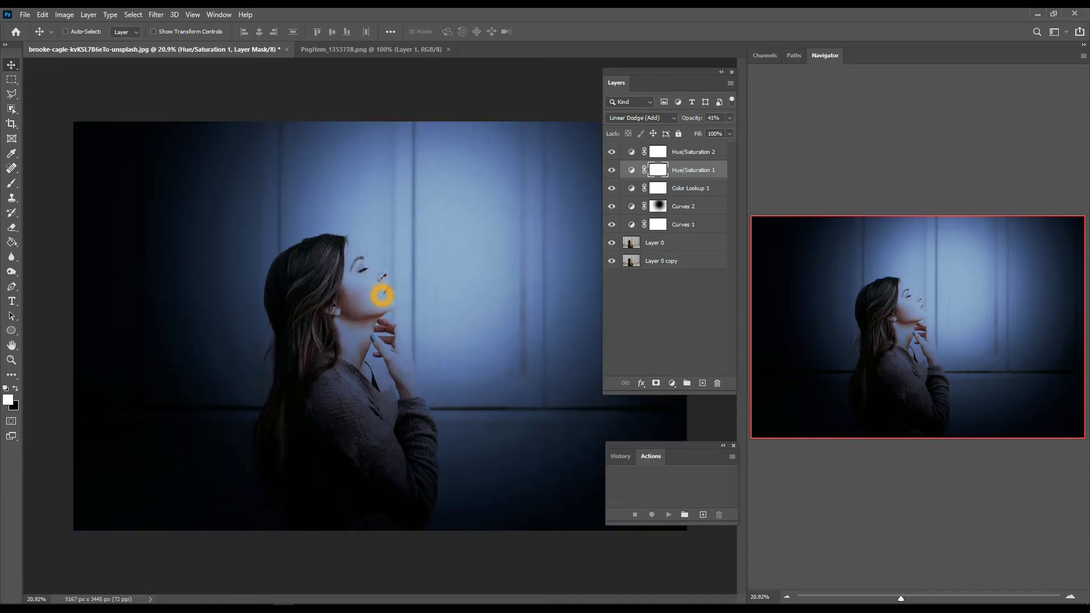
key(ctrl)
drag(696, 118, 687, 117)
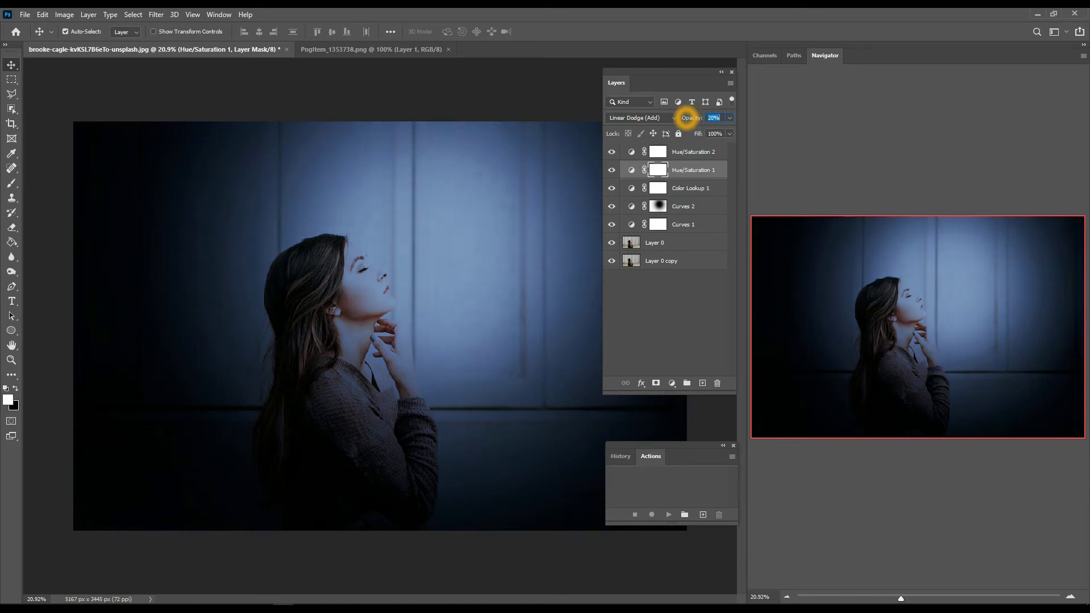
click(659, 295)
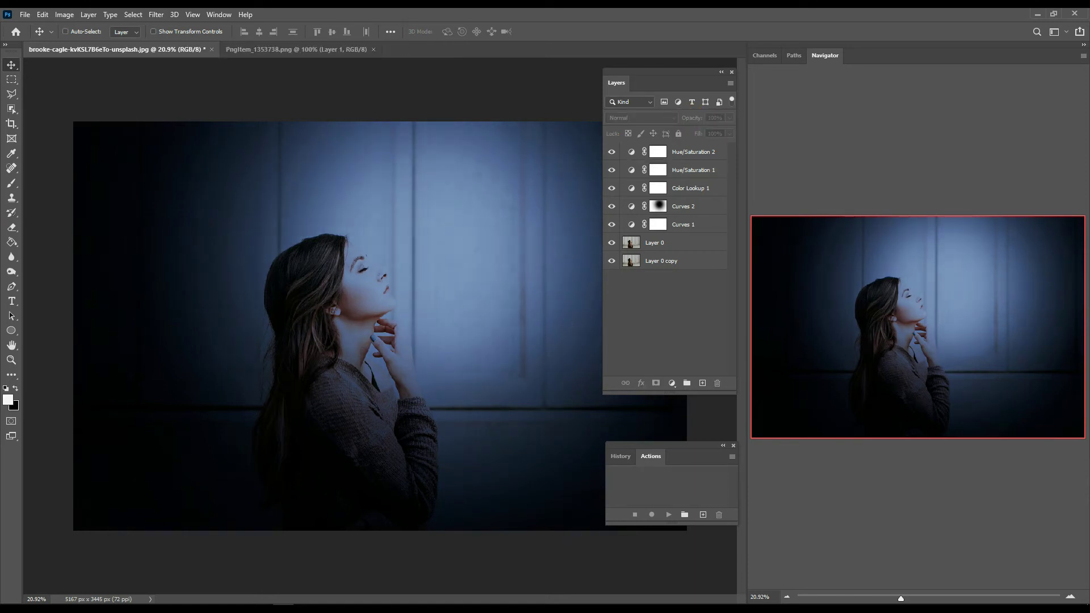
- Fit the view and open the butterfly image PngItem_1353738 from Downloads
key(ctrl+minus)
key(ctrl)
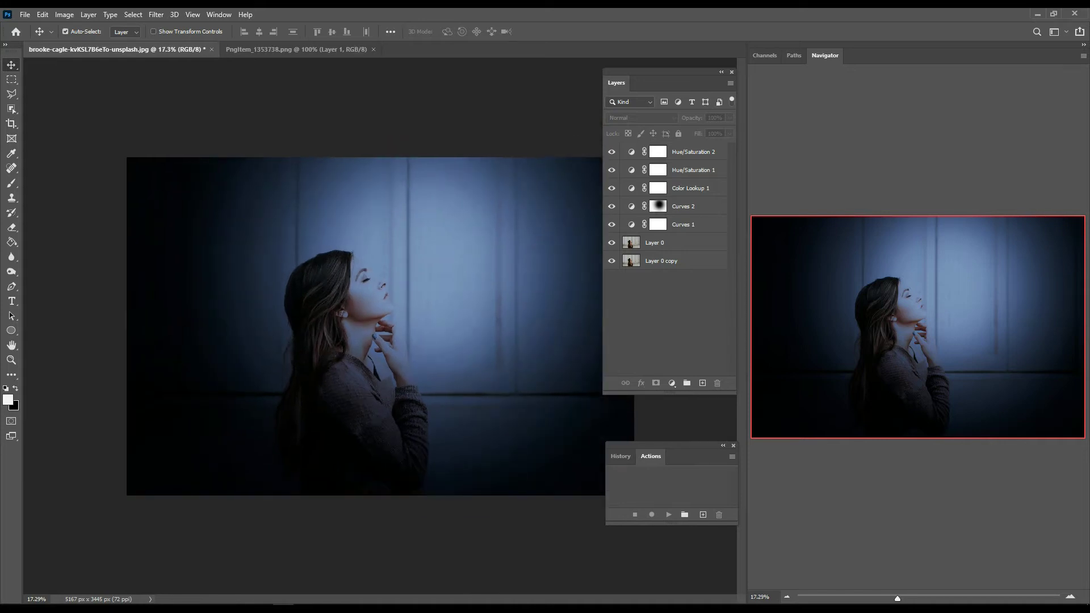
click(24, 14)
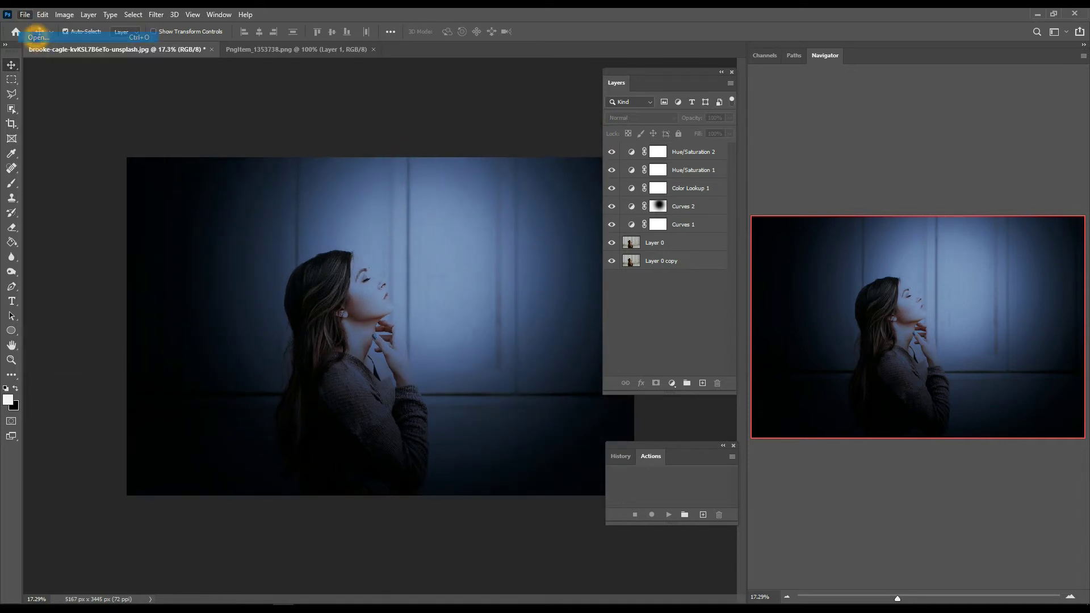
click(429, 136)
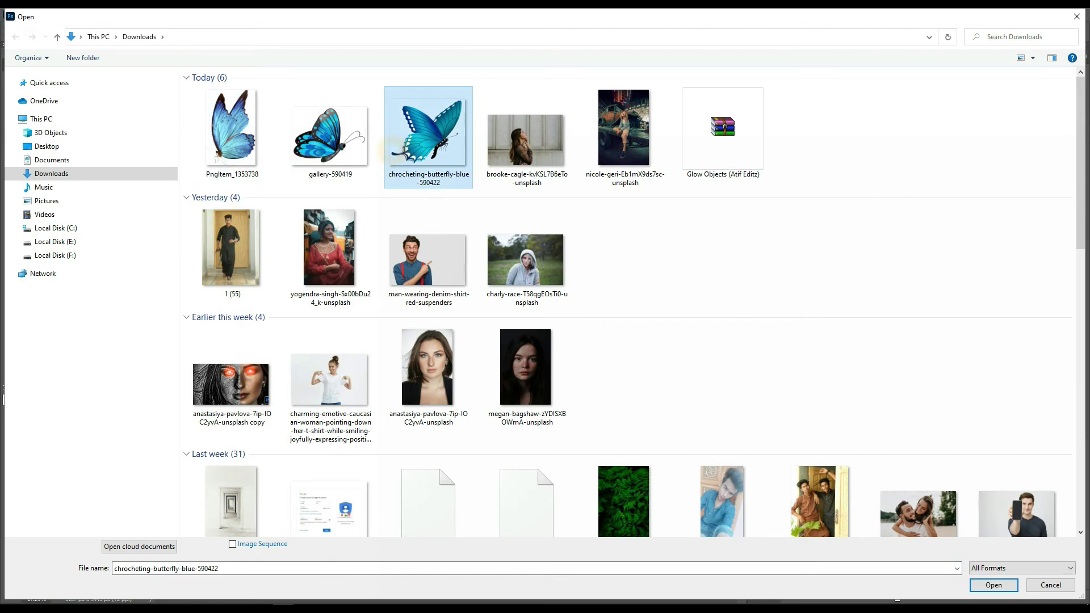
double_click(230, 134)
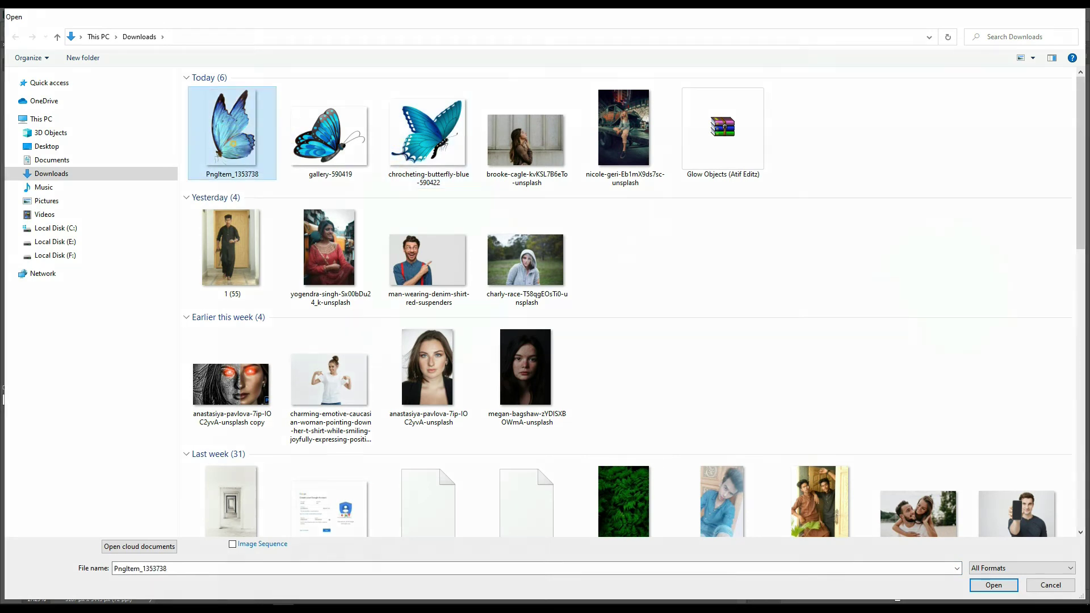
drag(412, 288, 432, 216)
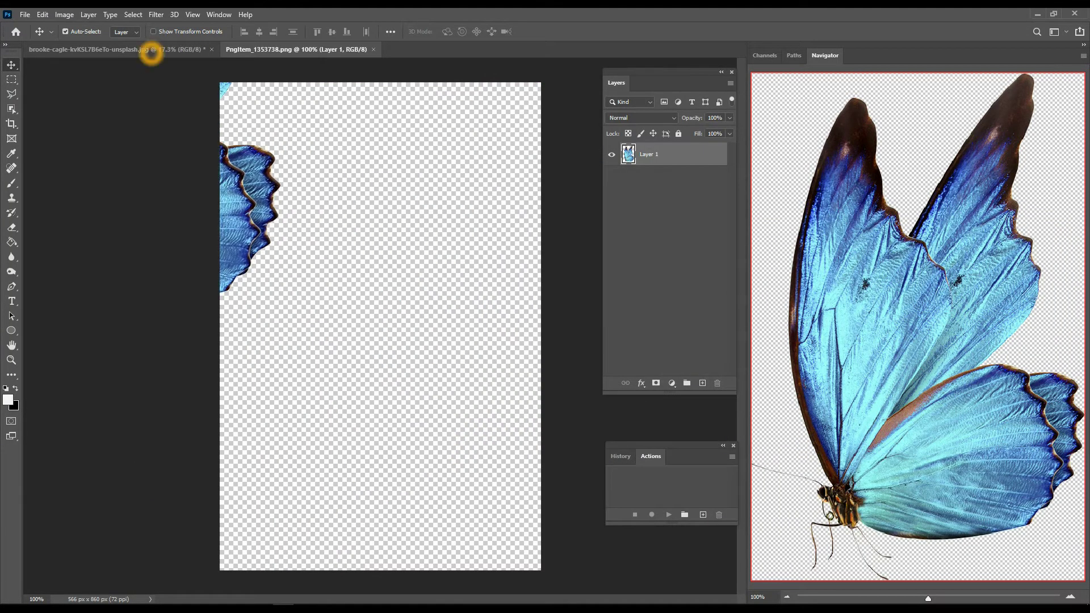
- Place the blue butterfly above the woman's face, slightly rotated and scaled to about 122%
mouse_move(449, 217)
mouse_down()
mouse_move(492, 205)
mouse_move(501, 220)
mouse_up()
key(ctrl+t)
drag(462, 261, 472, 265)
drag(435, 219, 430, 249)
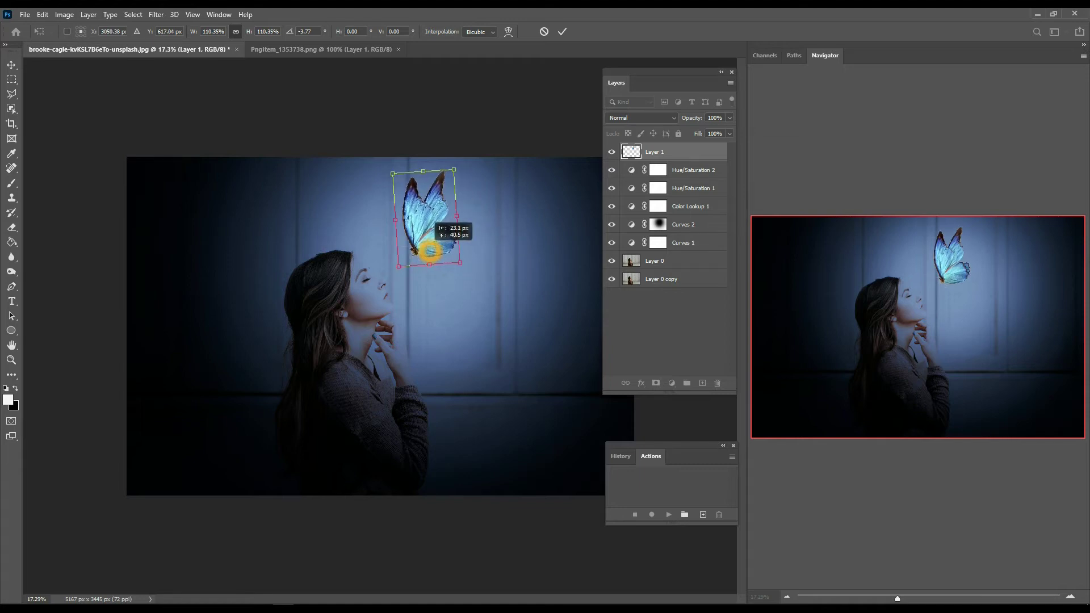
drag(461, 263, 467, 246)
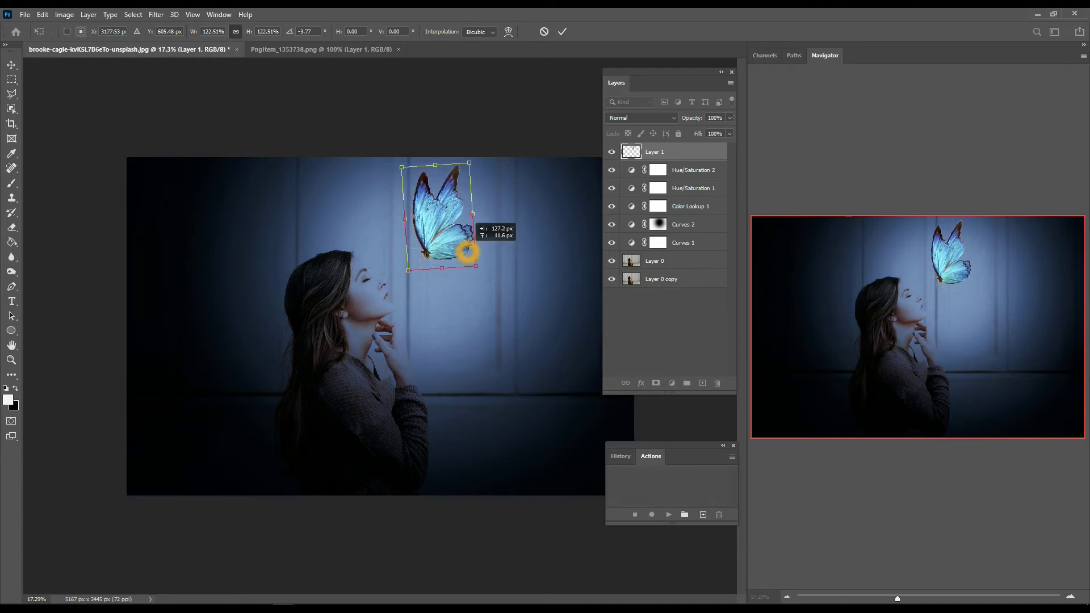
drag(503, 200, 453, 215)
key(Return)
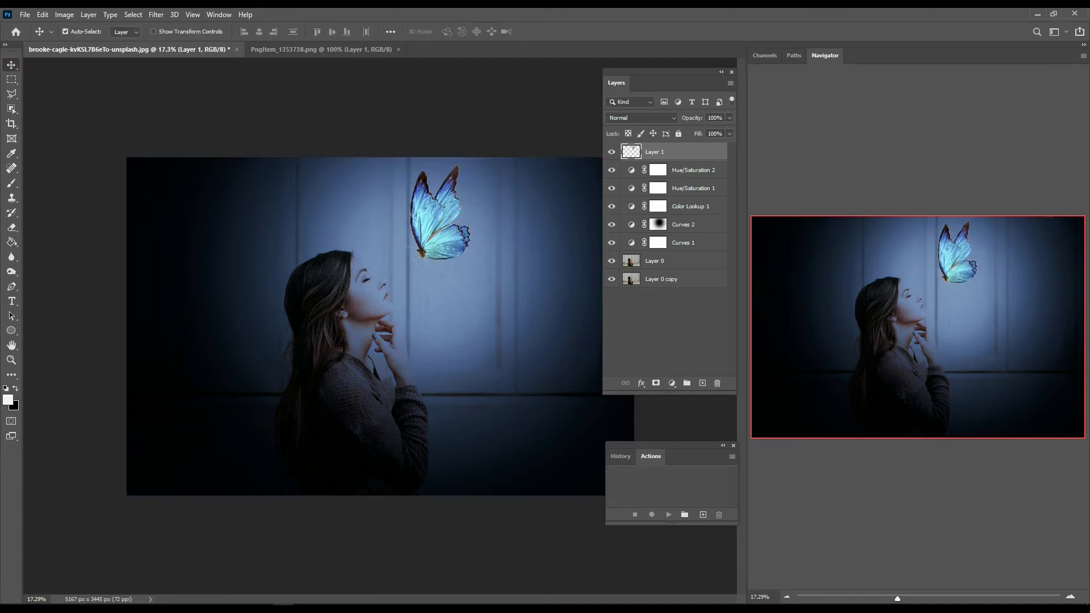
scroll(384, 326, up, 1)
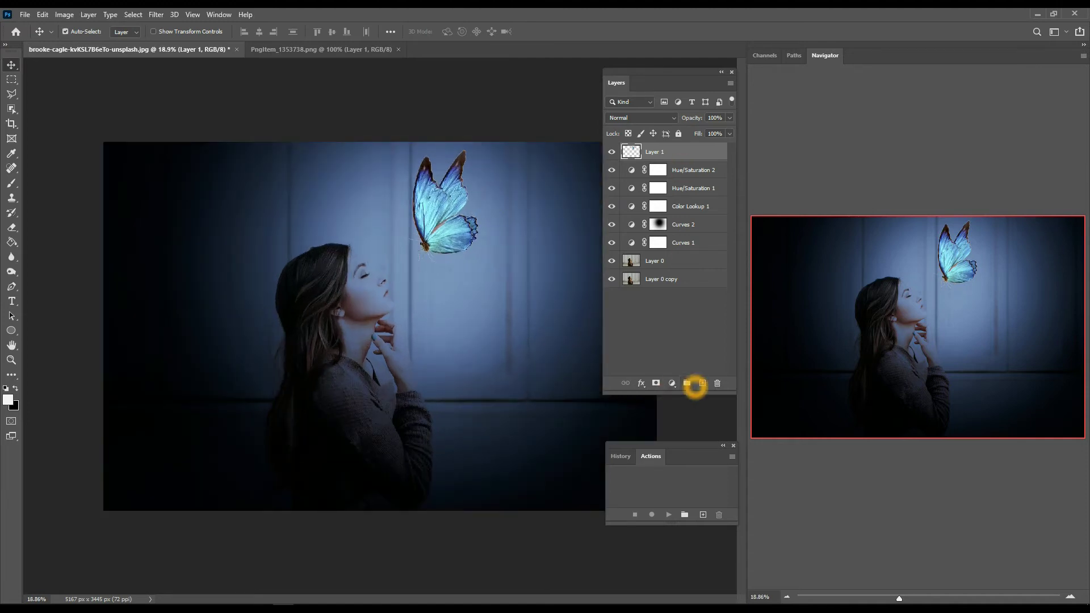
- On a new Layer 2, paint a soft white glow near the butterfly with a 1500 px brush
click(702, 383)
click(11, 183)
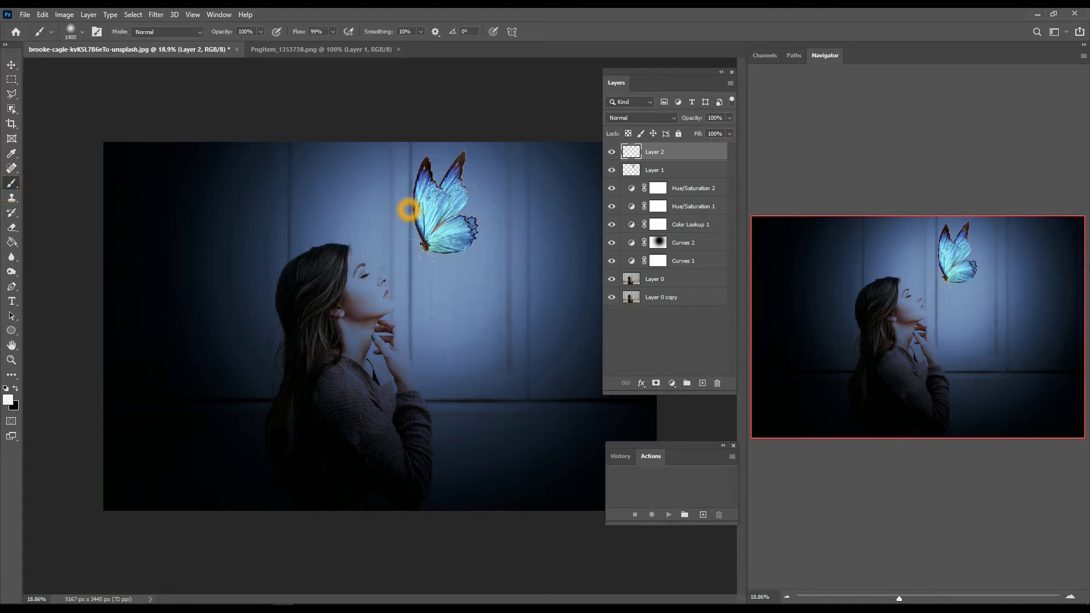
click(71, 29)
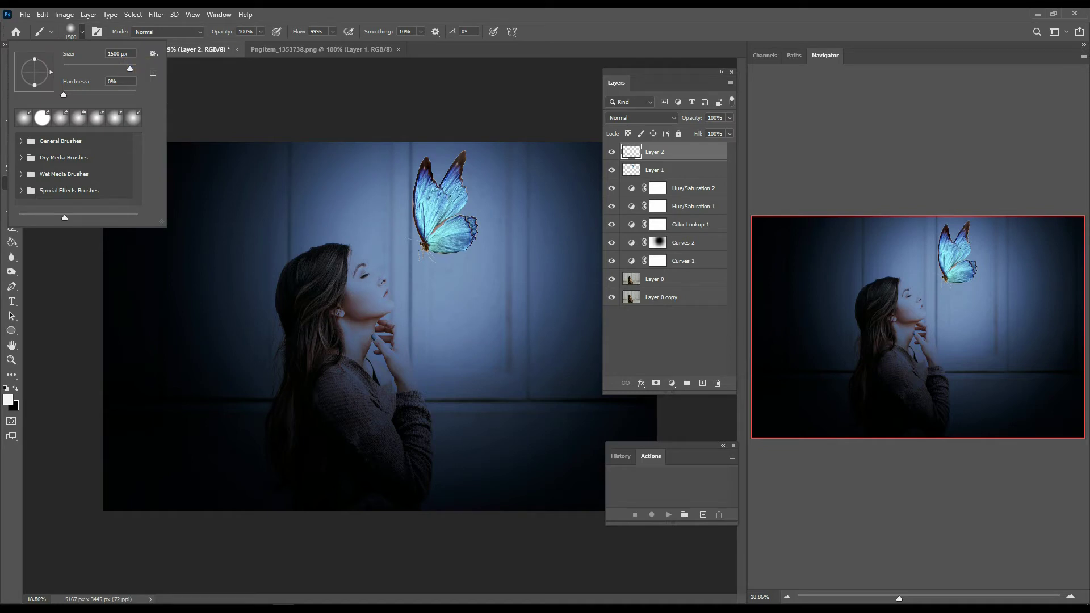
click(79, 33)
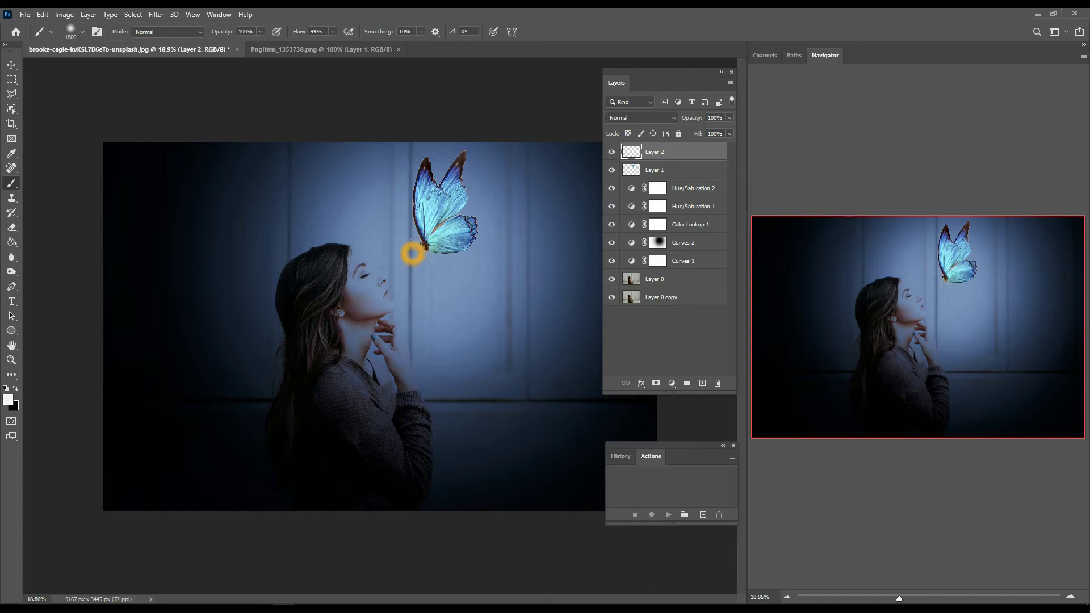
click(413, 254)
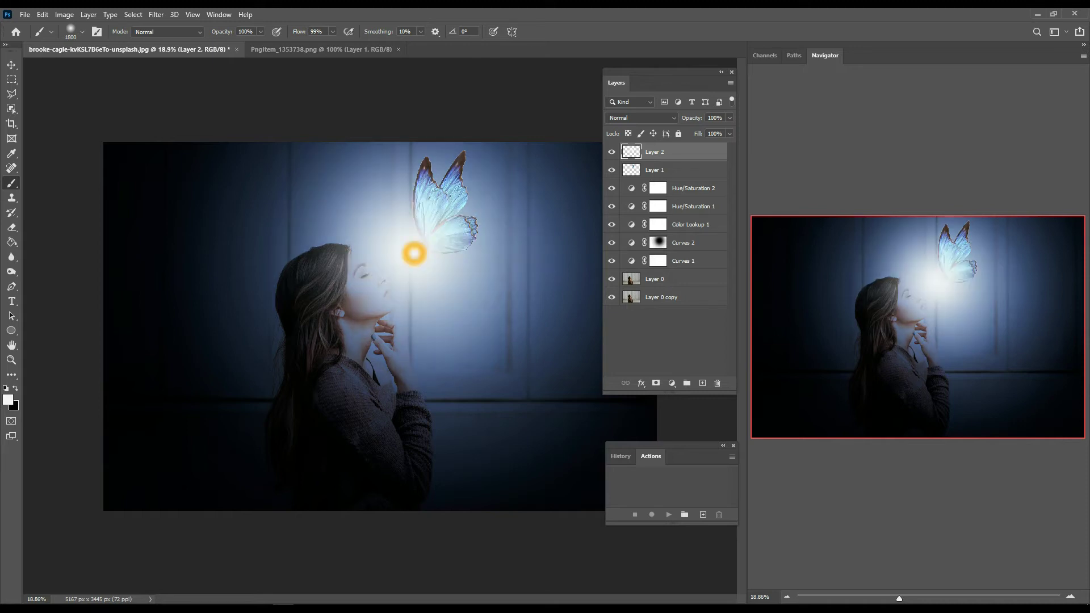
scroll(413, 254, down, 2)
- Set the glow layer's opacity to 83%, keeping the Normal blend mode
key(v)
key(8)
key(3)
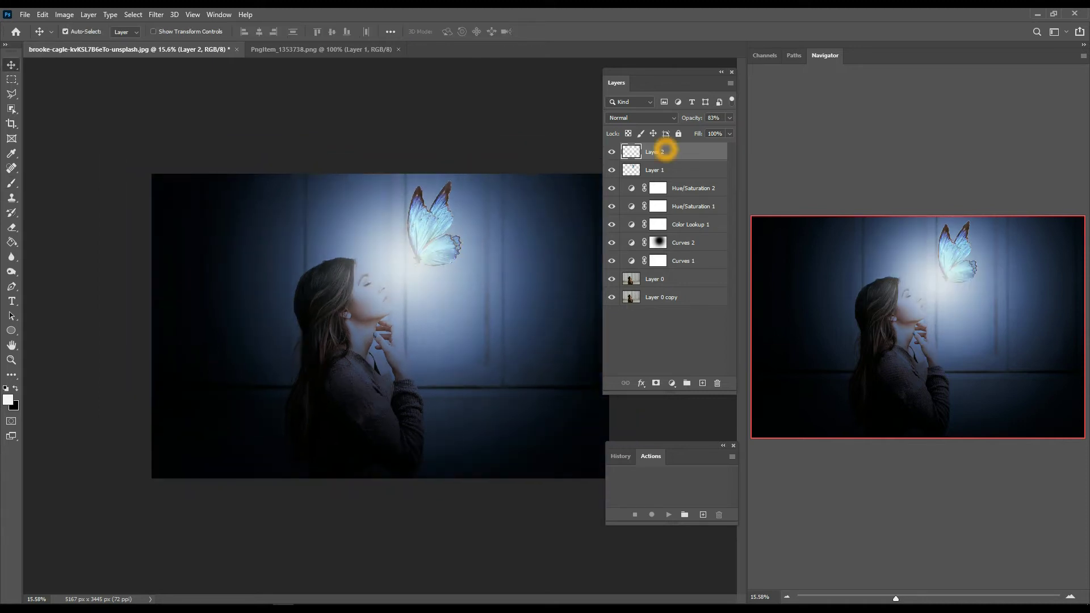
click(638, 118)
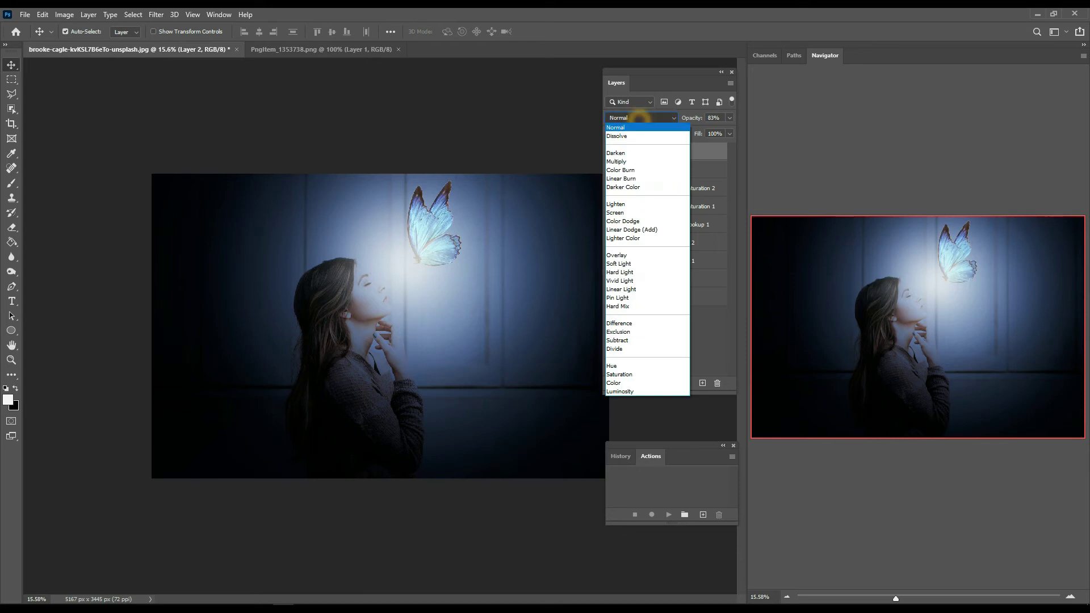
click(698, 156)
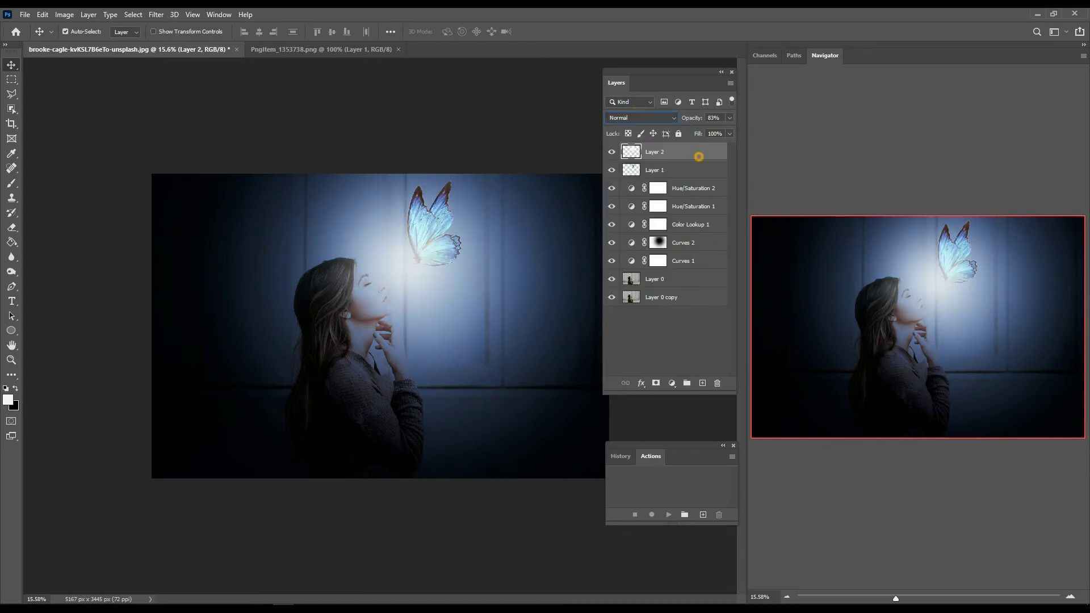
- Give Layer 2 a cyan Color Overlay in Color mode and lower its opacity to 62%
right_click(687, 153)
click(704, 139)
click(792, 130)
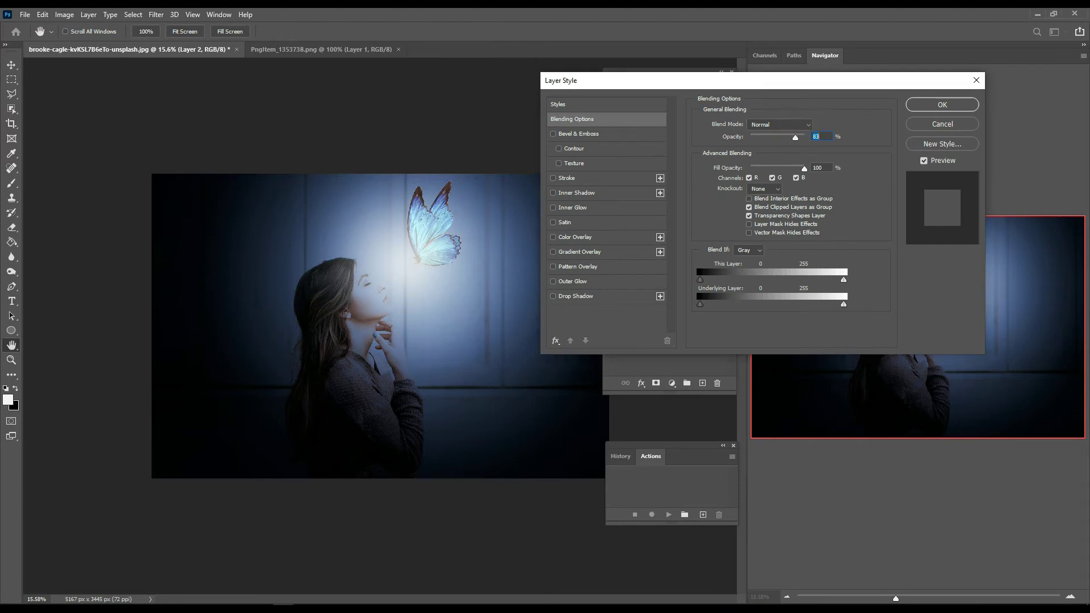
click(779, 124)
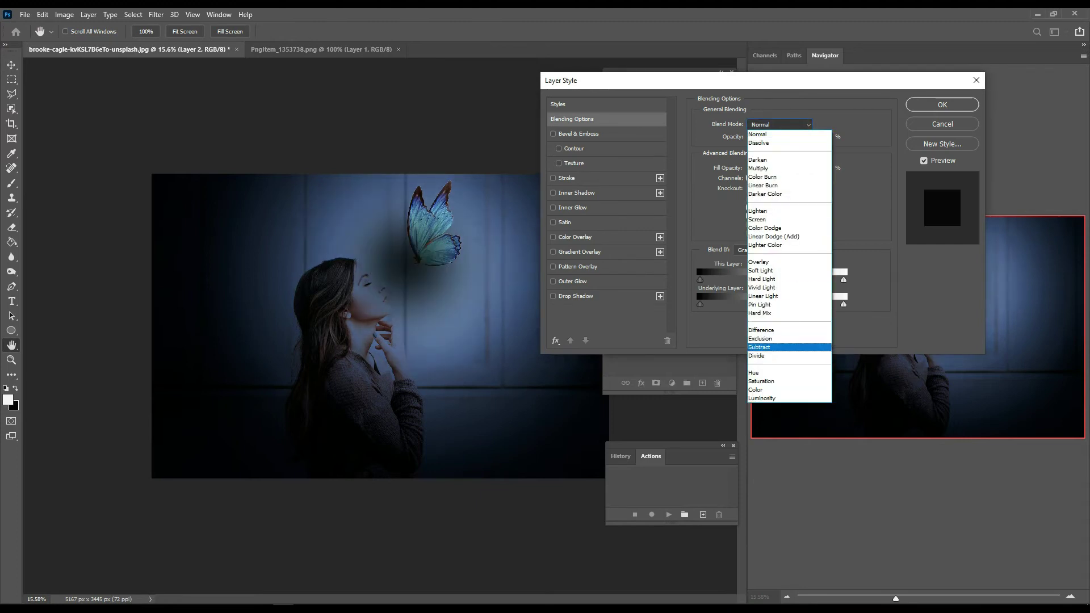
key(Escape)
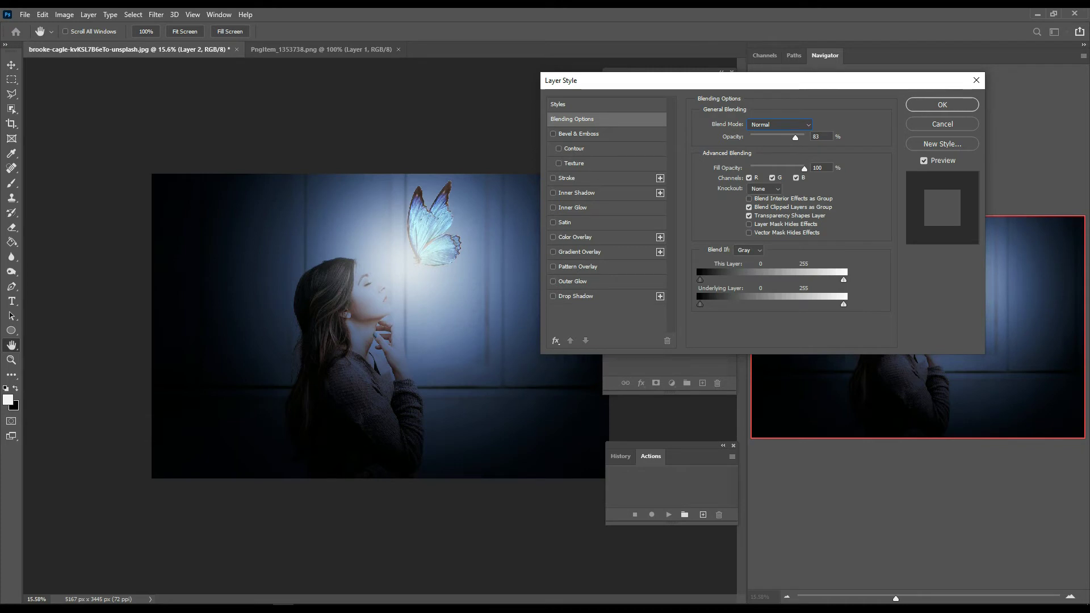
click(587, 237)
click(772, 126)
key(Escape)
click(816, 126)
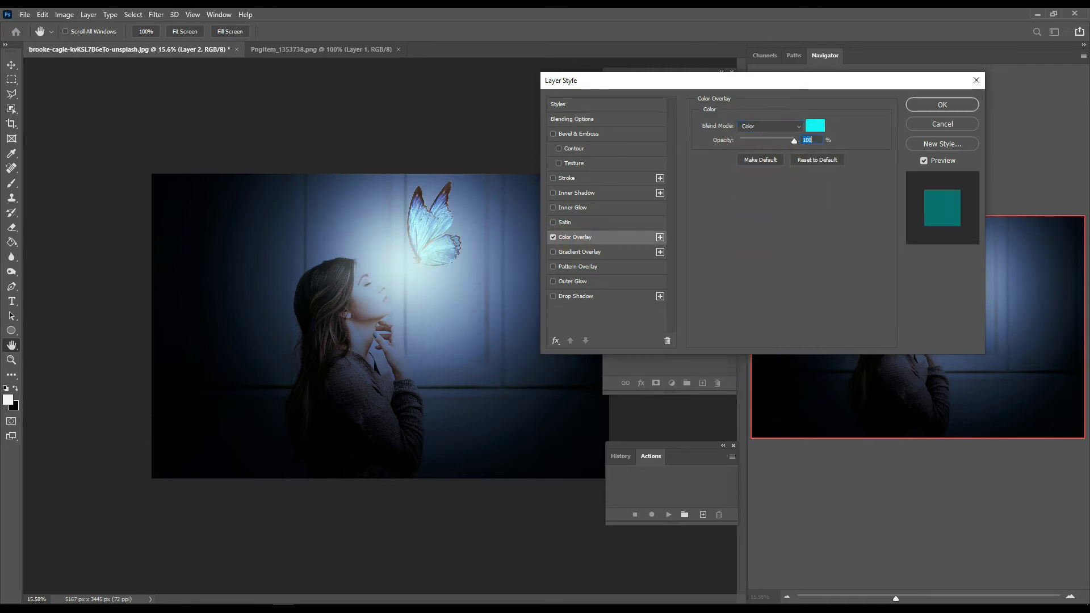
click(741, 234)
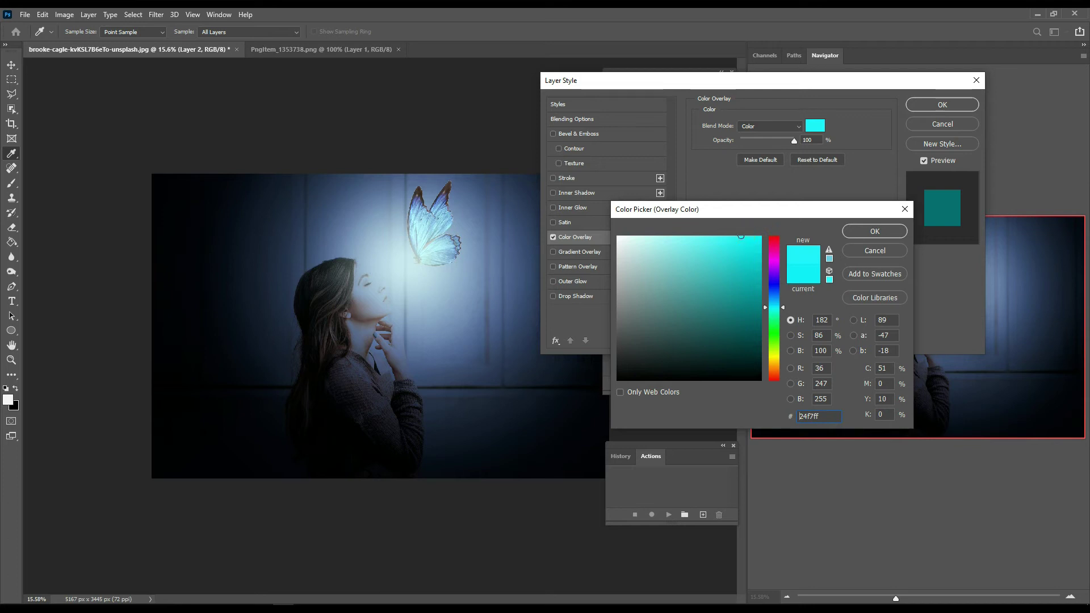
click(875, 231)
click(794, 140)
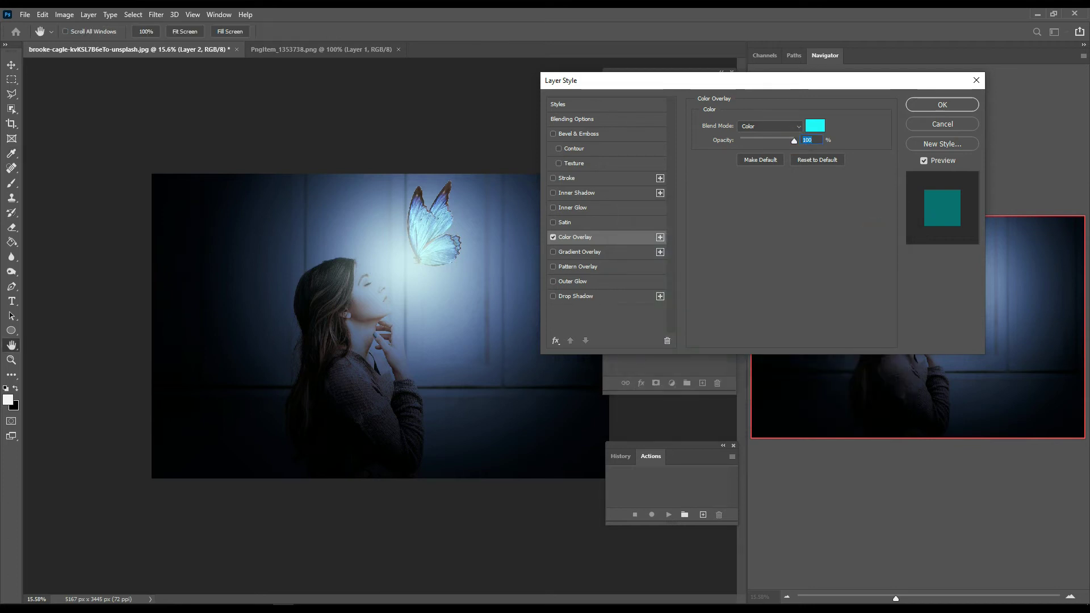
click(942, 104)
drag(693, 118, 684, 118)
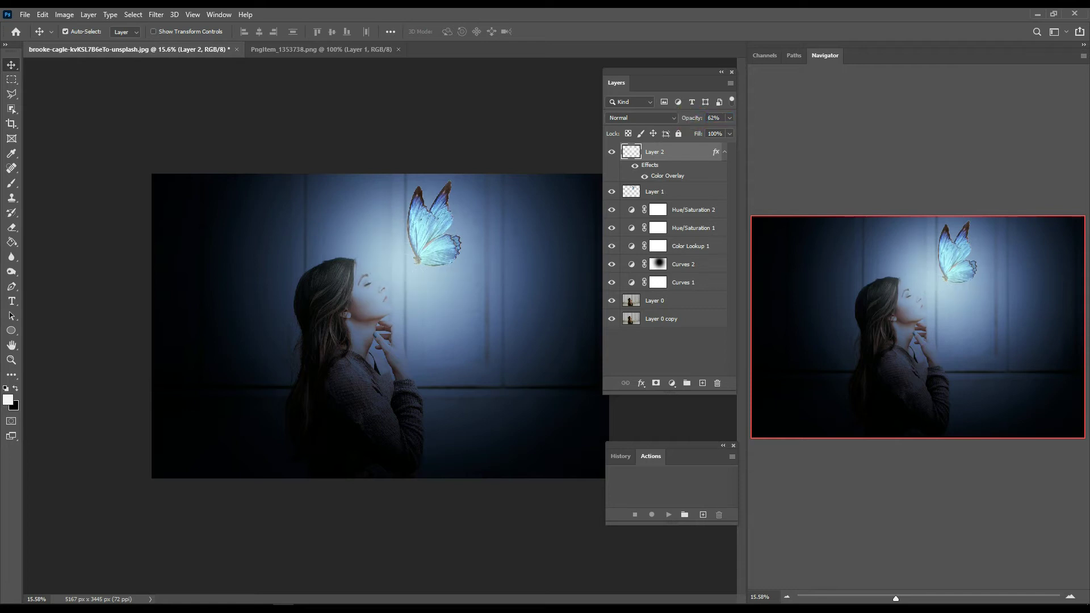
- Nudge the butterfly on Layer 1 slightly into place
mouse_move(433, 243)
mouse_down()
mouse_move(415, 259)
mouse_move(411, 244)
mouse_move(445, 246)
mouse_move(432, 239)
mouse_move(424, 267)
mouse_up()
click(690, 190)
scroll(431, 239, down, 3)
scroll(404, 319, up, 1)
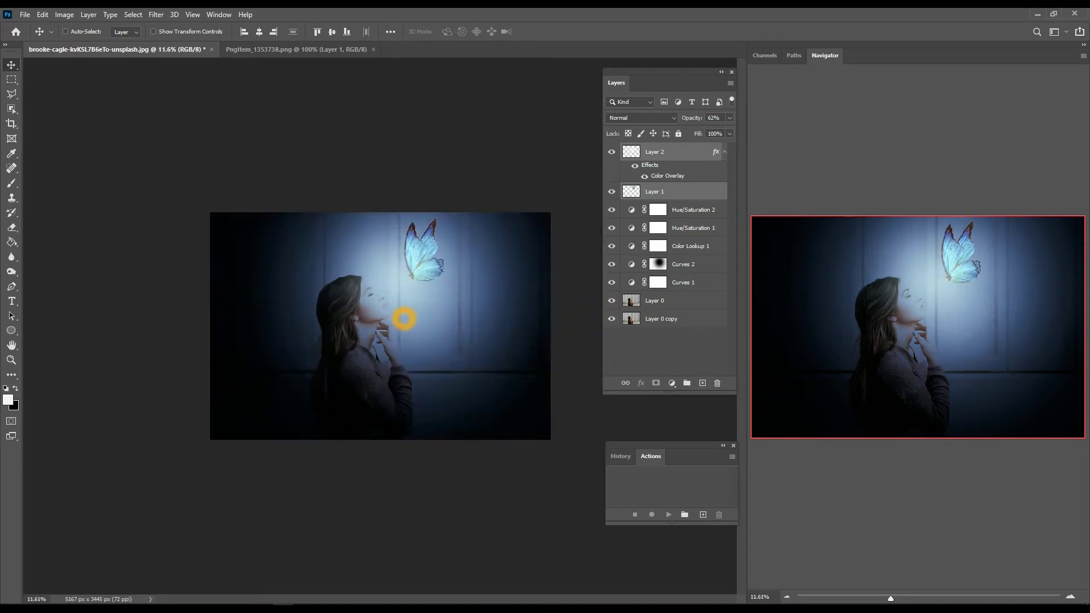
scroll(397, 312, up, 1)
scroll(377, 340, up, 1)
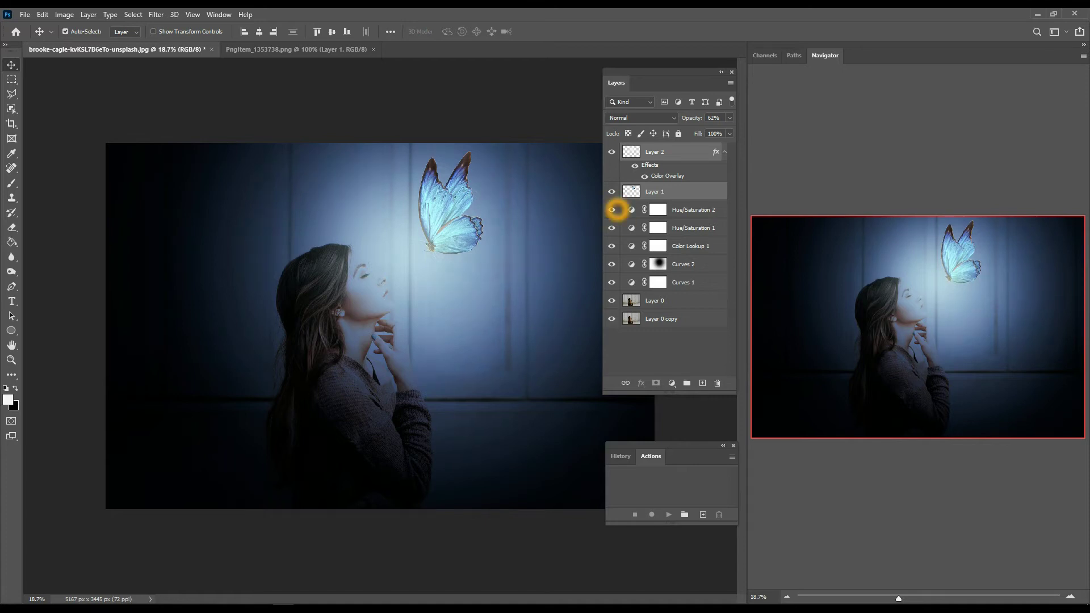
- Compare the Hue/Saturation and Color Lookup 1 adjustments on and off, then open Color Lookup 1's settings
click(611, 209)
click(611, 227)
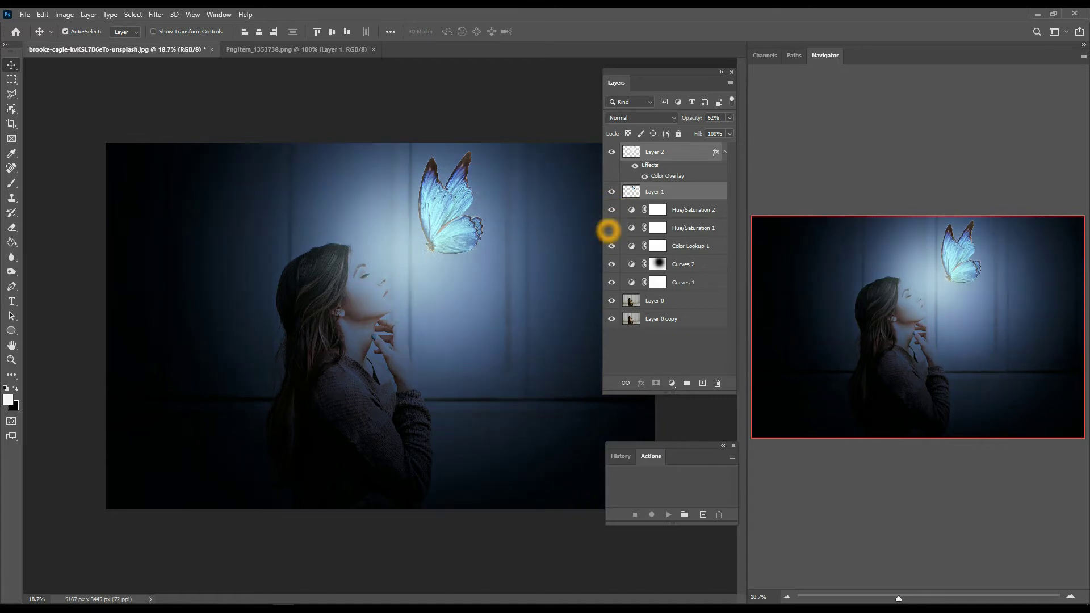
click(611, 246)
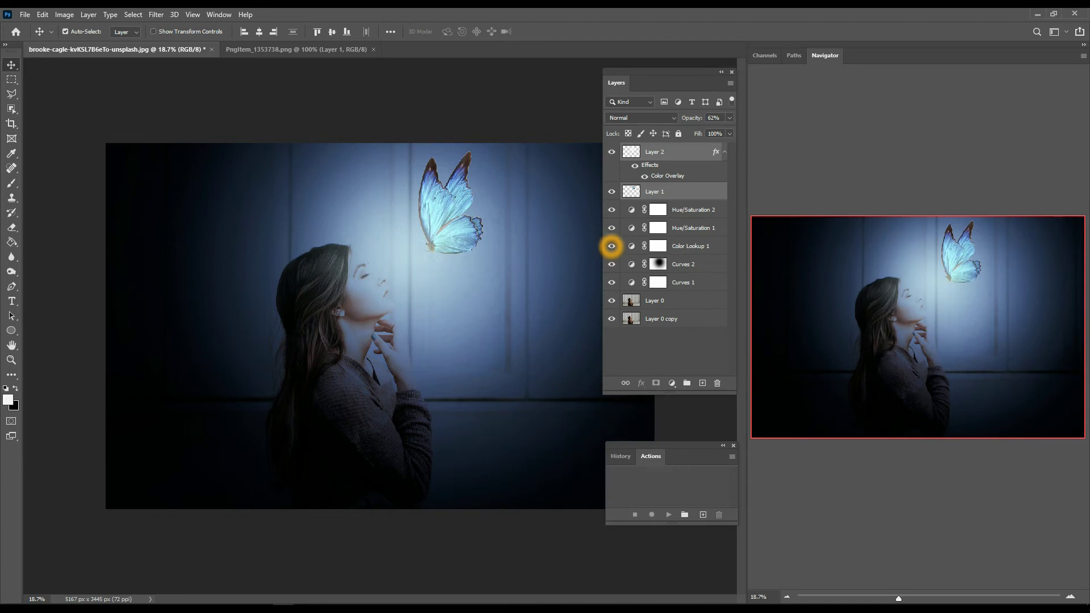
click(611, 246)
click(632, 246)
click(748, 363)
click(806, 278)
- Try BGR data and table orders in Color Lookup 1, returning both to RGB
double_click(631, 246)
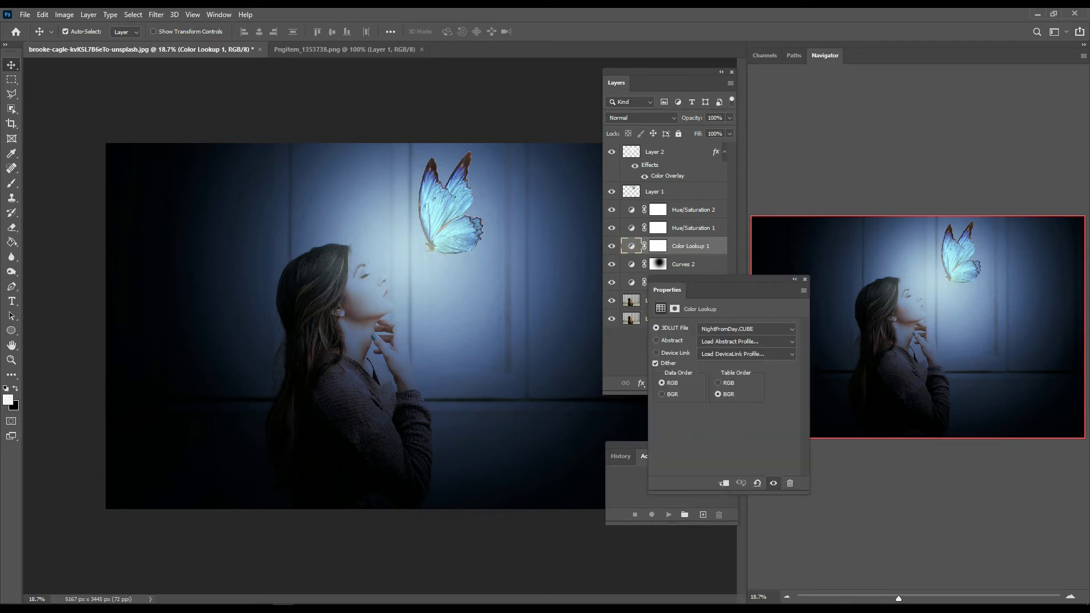
click(718, 383)
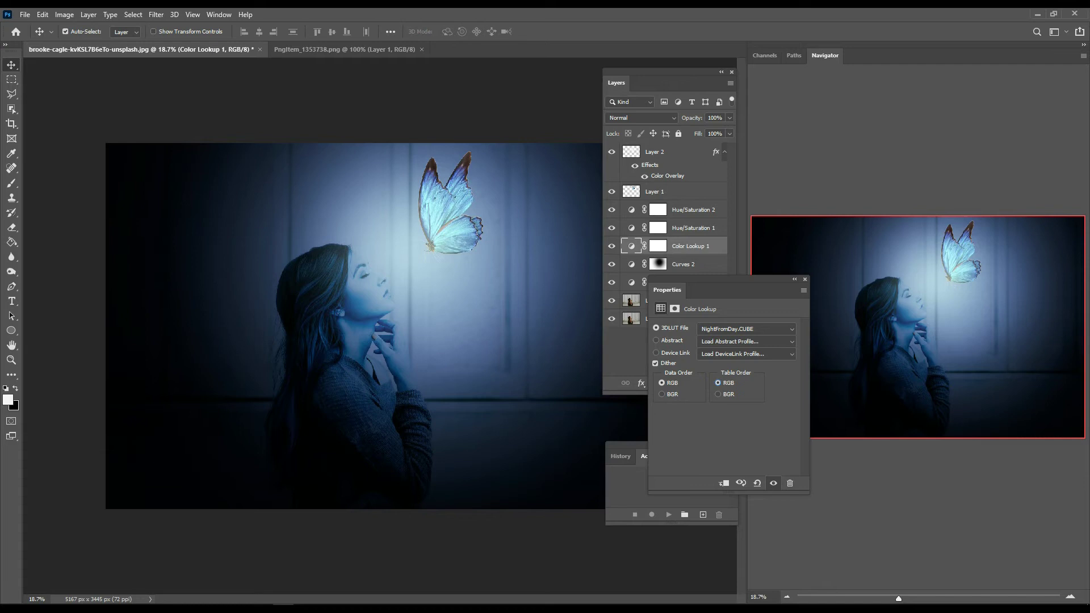
click(718, 394)
click(663, 394)
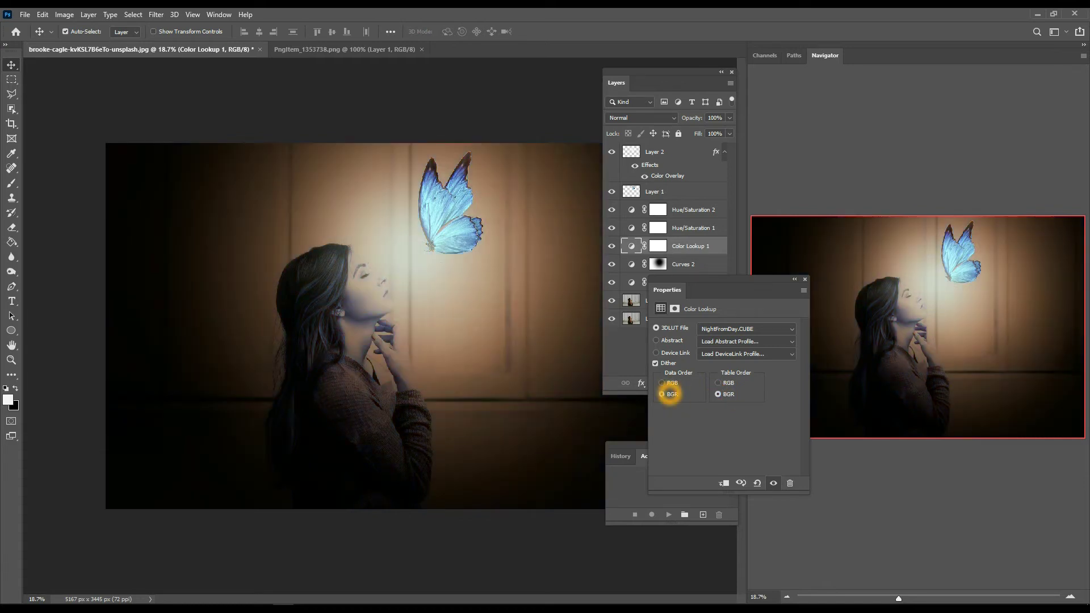
click(662, 382)
click(718, 383)
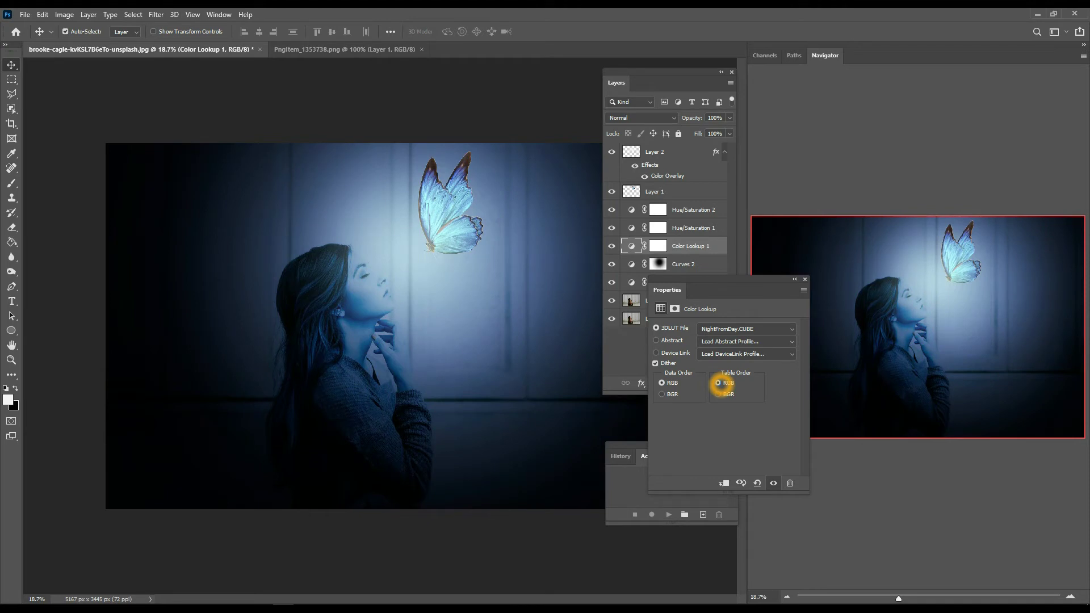
- Preview the Soft_Warming.look grade and the BGR table and data orders
click(744, 329)
click(733, 309)
scroll(733, 322, up, 1)
scroll(733, 322, up, 2)
scroll(733, 322, down, 1)
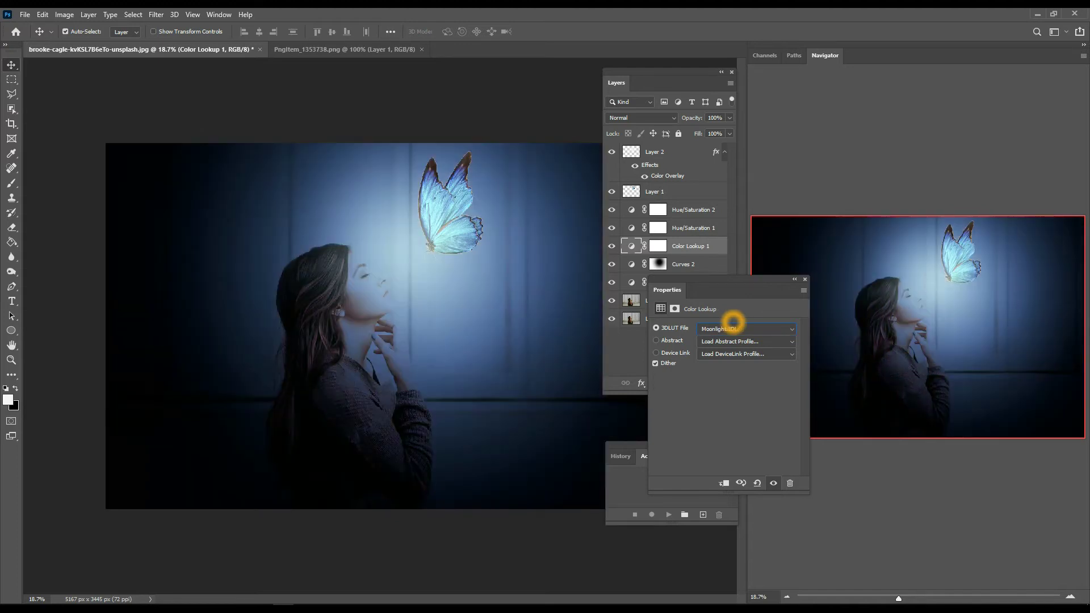
scroll(733, 322, down, 1)
scroll(733, 322, down, 1)
scroll(733, 322, up, 1)
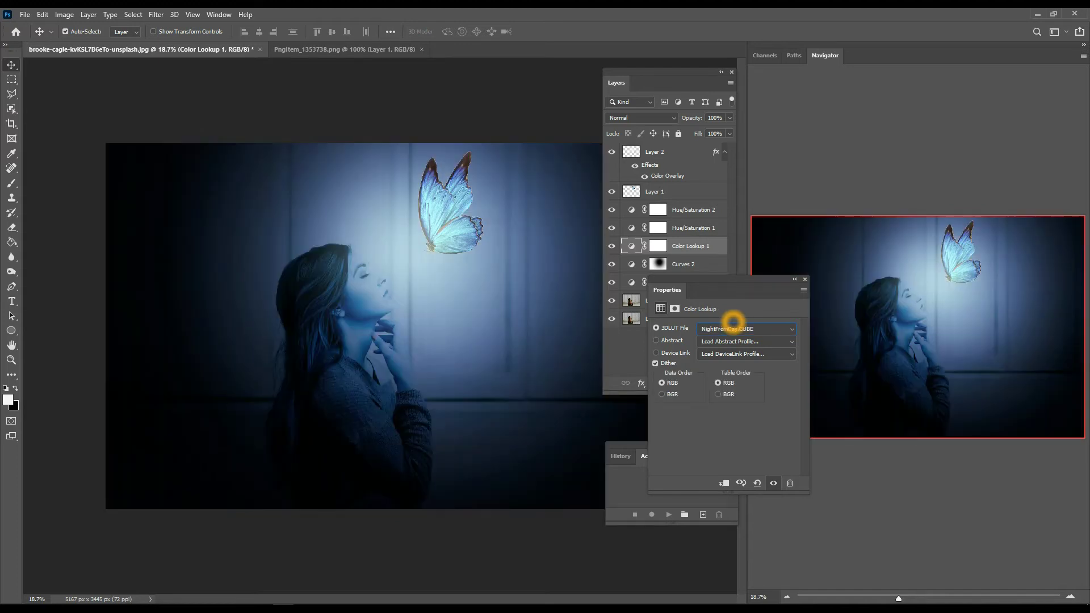
click(718, 394)
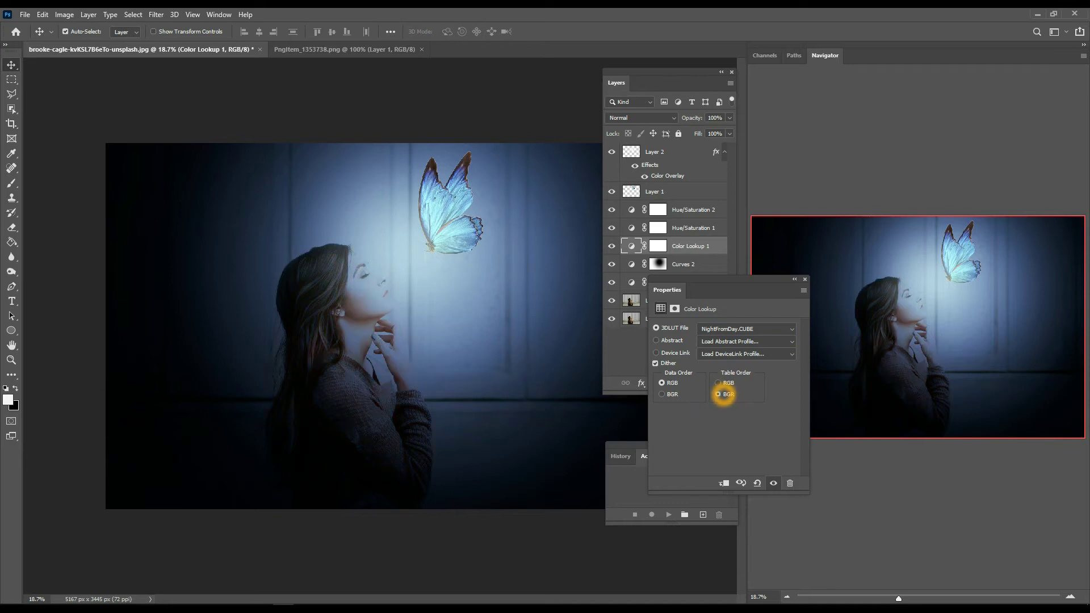
click(725, 385)
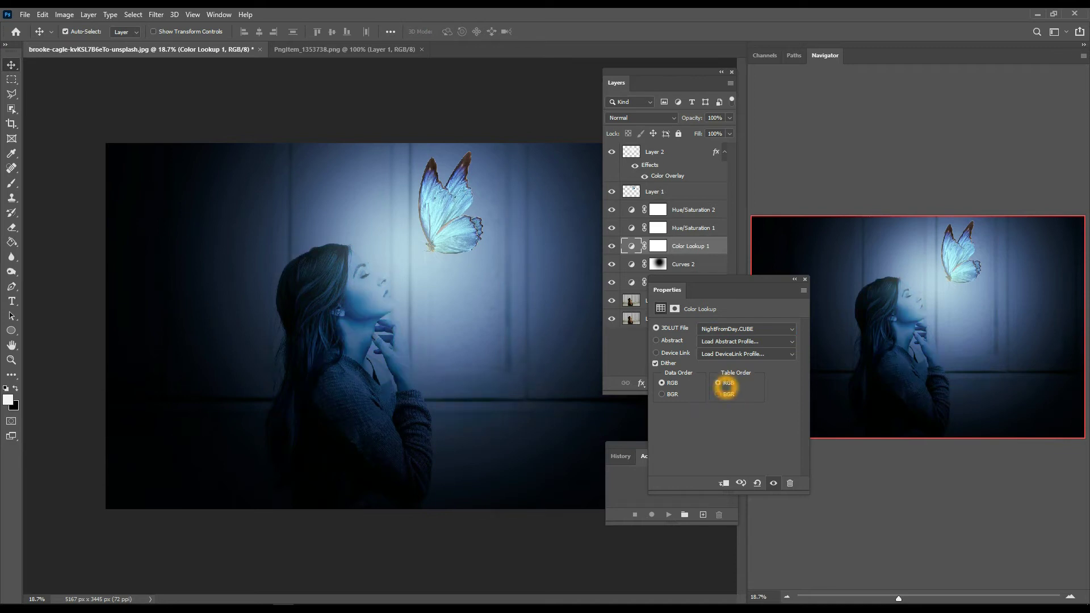
click(662, 394)
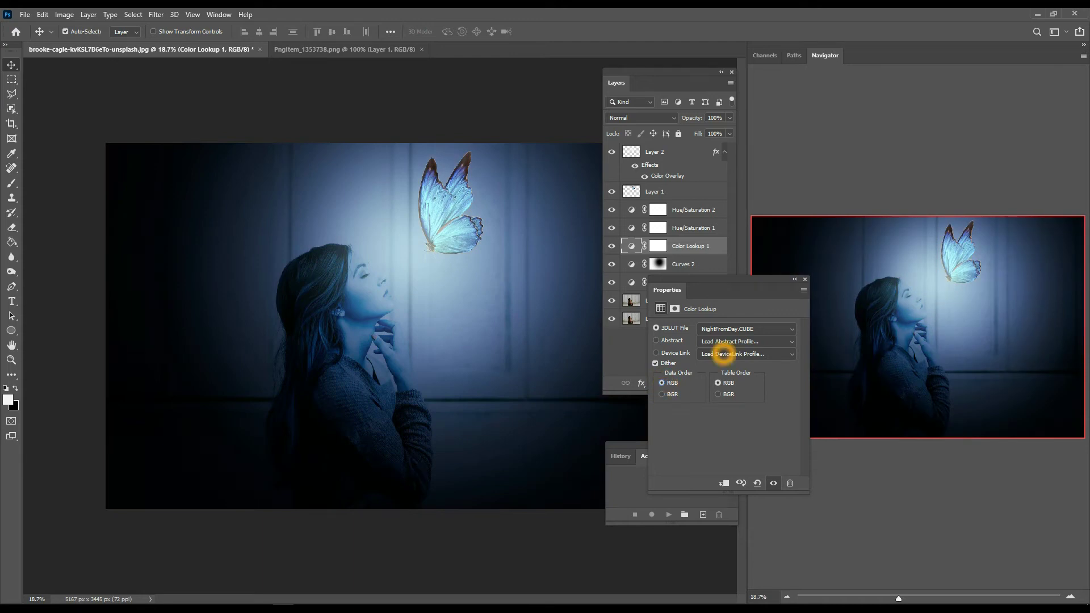
- Preview the Kodak 5218 Kodak 2395 colour grade
click(727, 330)
click(726, 295)
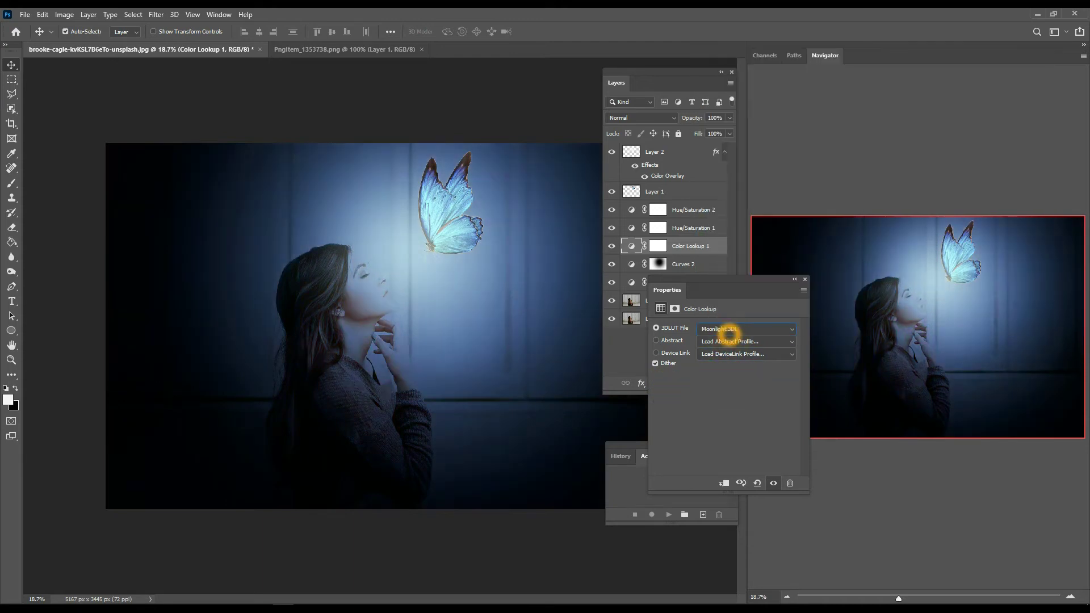
scroll(728, 330, up, 1)
scroll(728, 329, up, 1)
scroll(729, 330, up, 1)
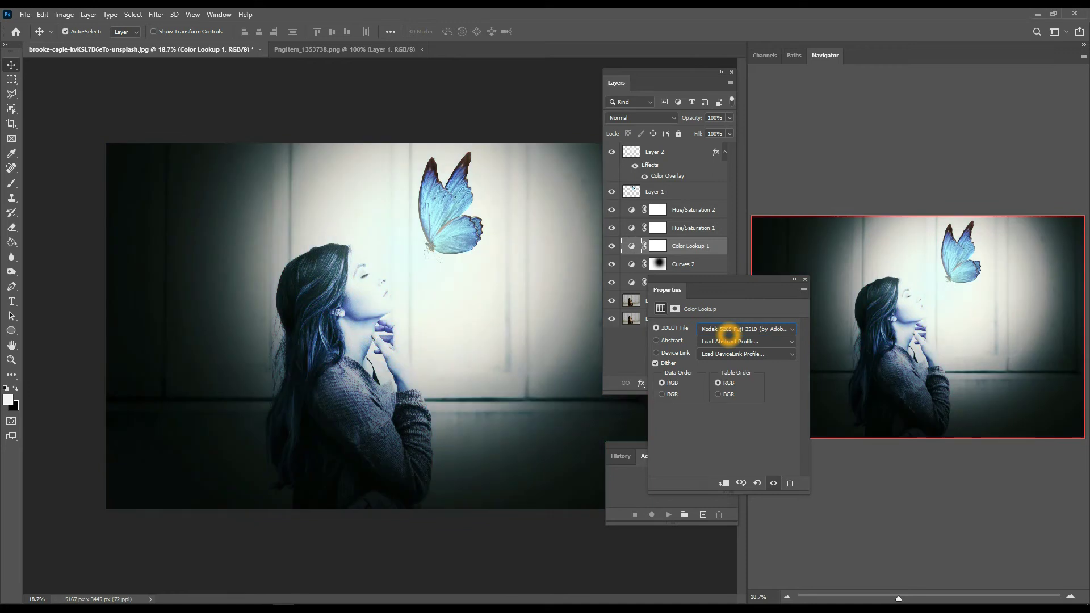
scroll(728, 329, up, 2)
scroll(728, 329, up, 1)
scroll(728, 329, up, 1)
scroll(727, 330, up, 1)
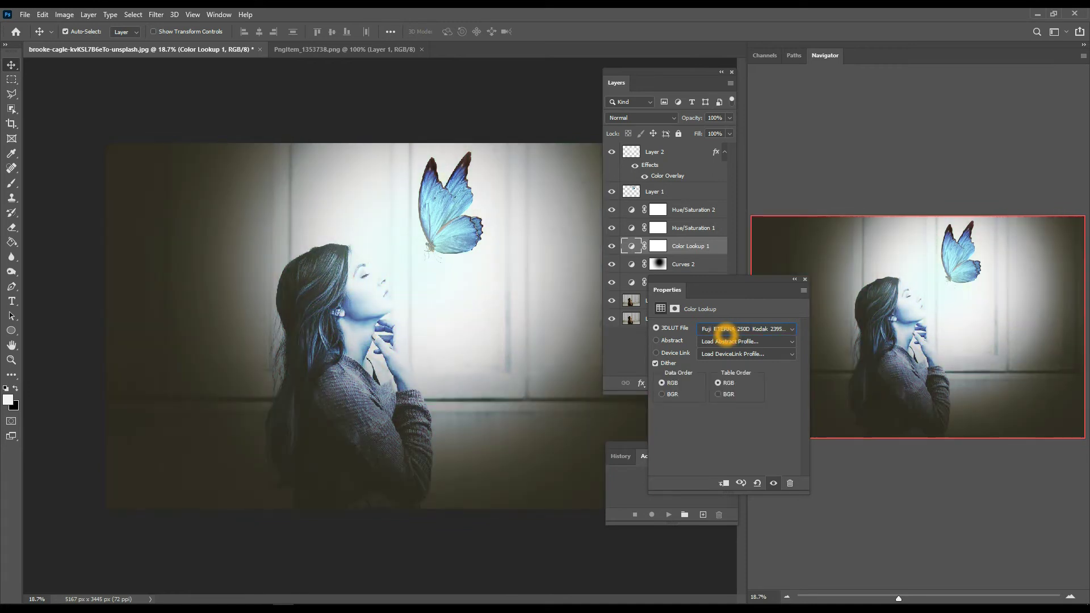
scroll(727, 329, up, 1)
scroll(727, 330, up, 1)
scroll(726, 329, up, 1)
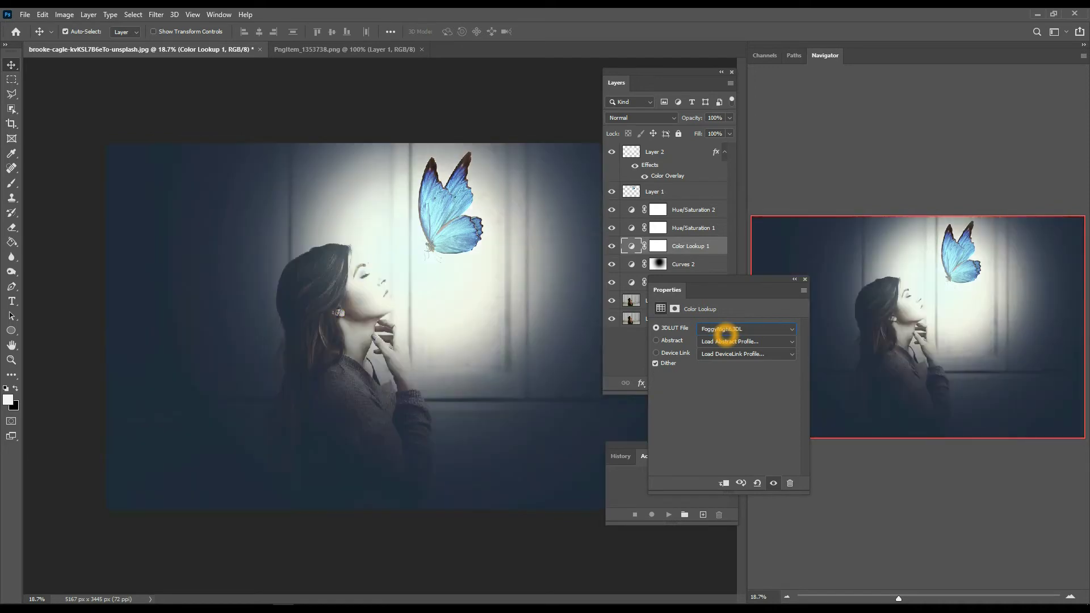
scroll(726, 334, up, 1)
scroll(726, 335, up, 1)
scroll(725, 335, up, 1)
scroll(724, 336, up, 1)
- Reapply the NightFromDay.CUBE lookup and close the Color Lookup settings
key(Escape)
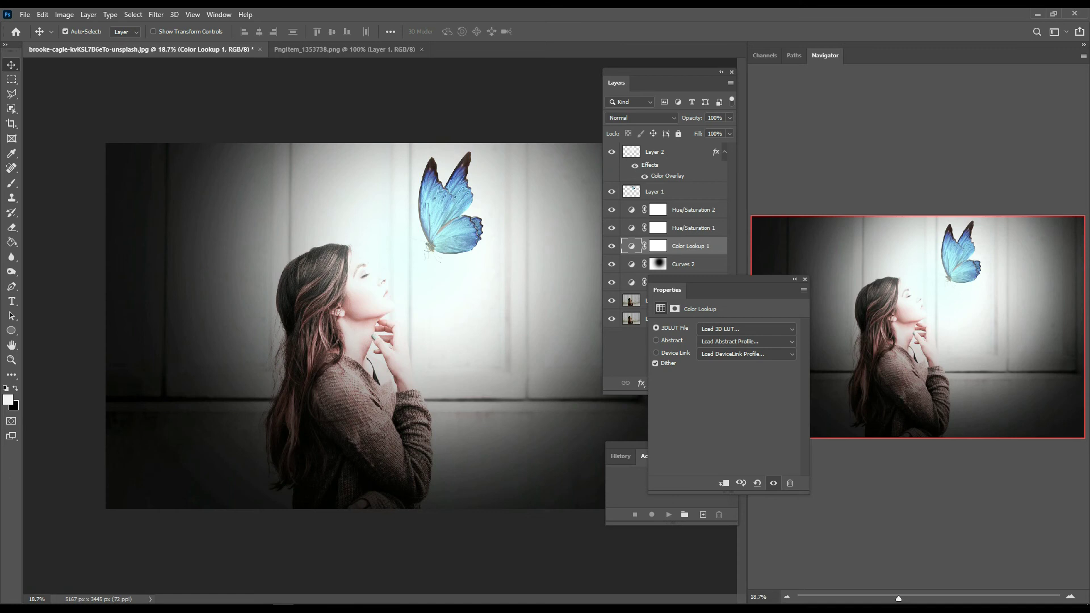
click(745, 329)
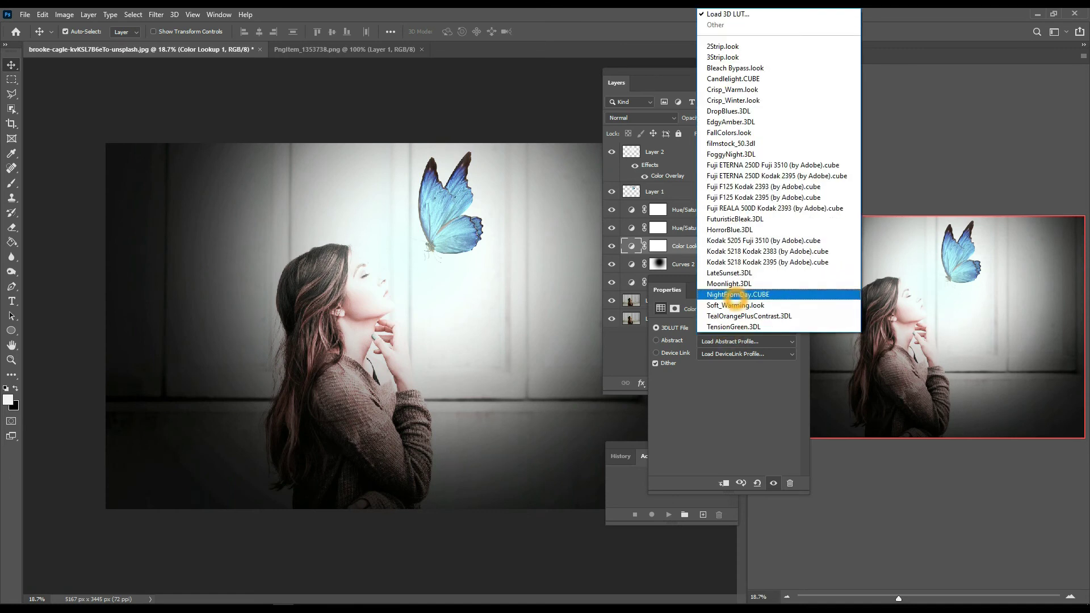
click(736, 298)
click(805, 279)
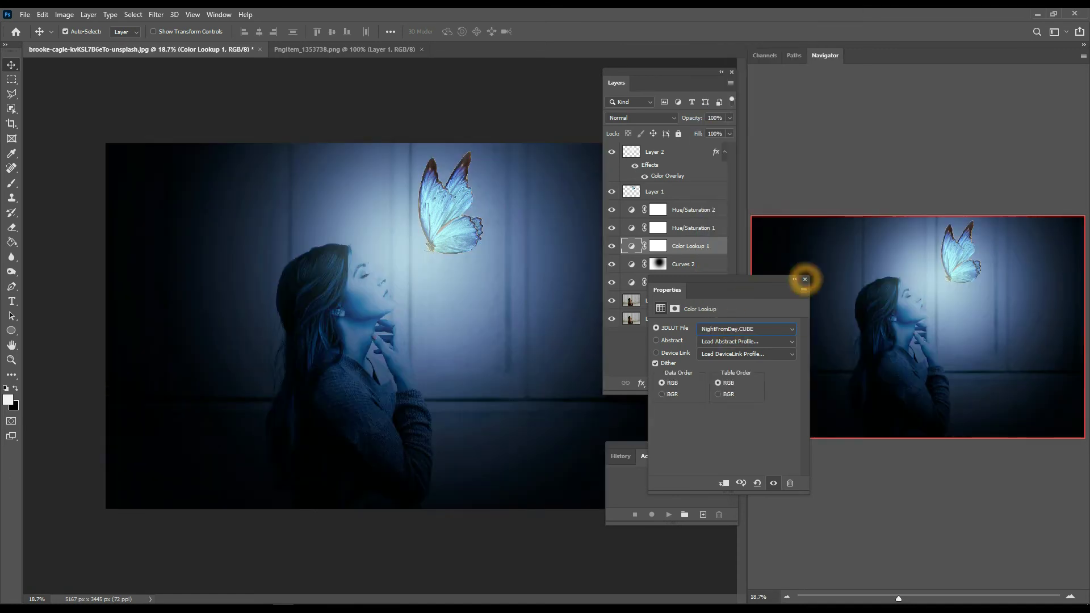
- Lower Color Lookup 1 opacity to 79% and compare with Curves 2 hidden and shown
drag(699, 118, 681, 118)
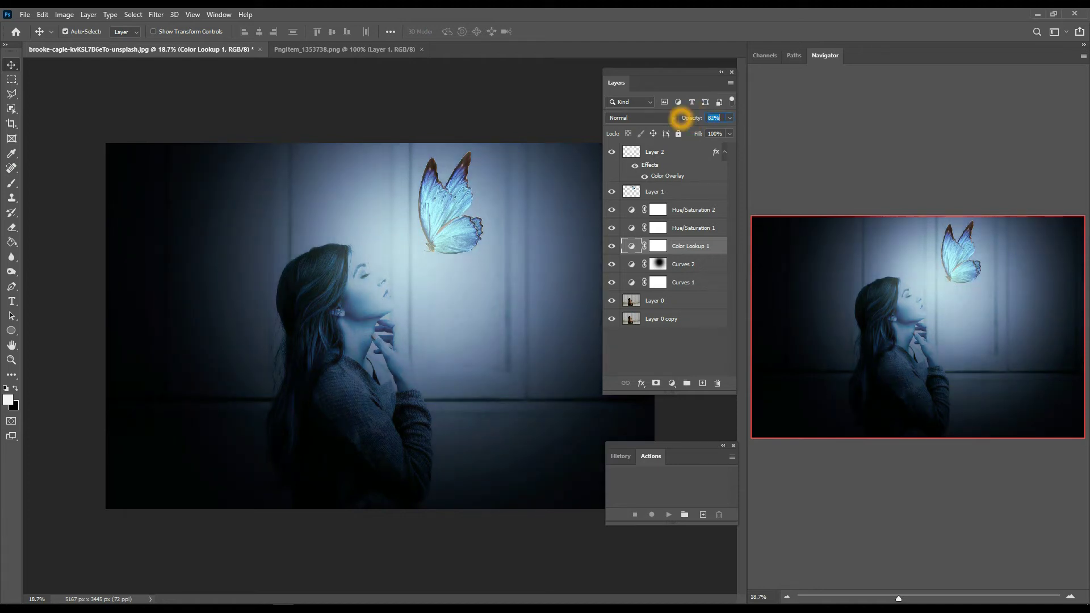
drag(680, 118, 679, 118)
click(612, 264)
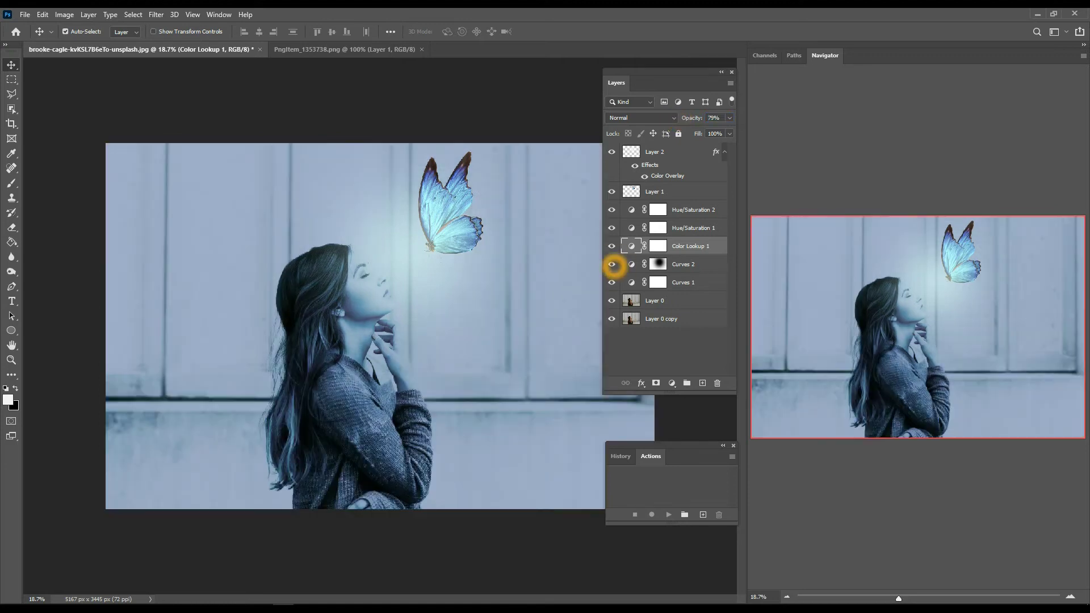
click(657, 263)
- Switch to a soft brush at 40% flow for painting the Curves 2 mask
drag(494, 296, 365, 282)
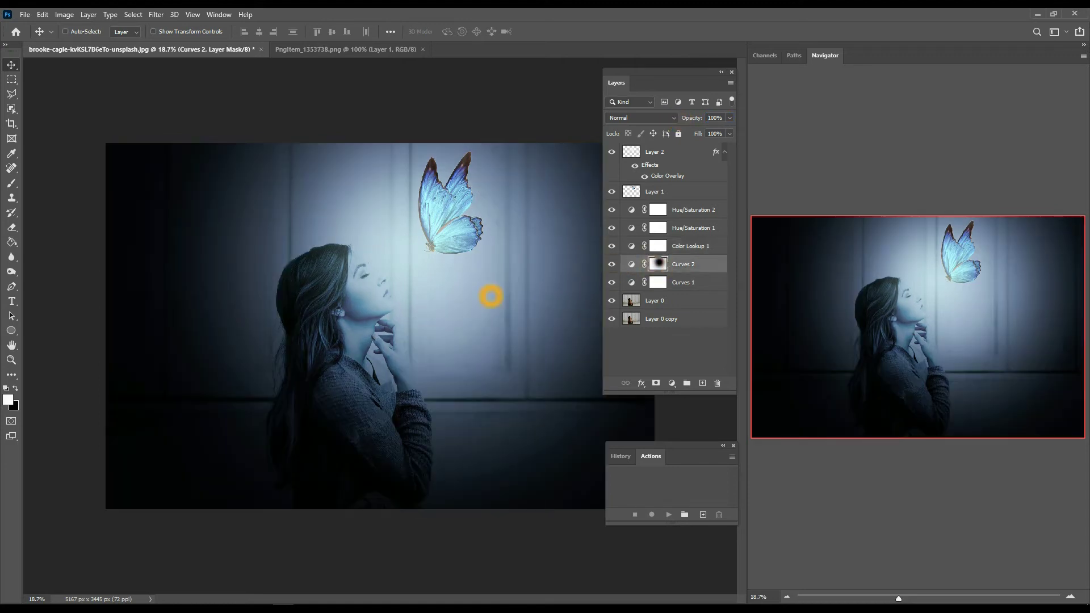
key(b)
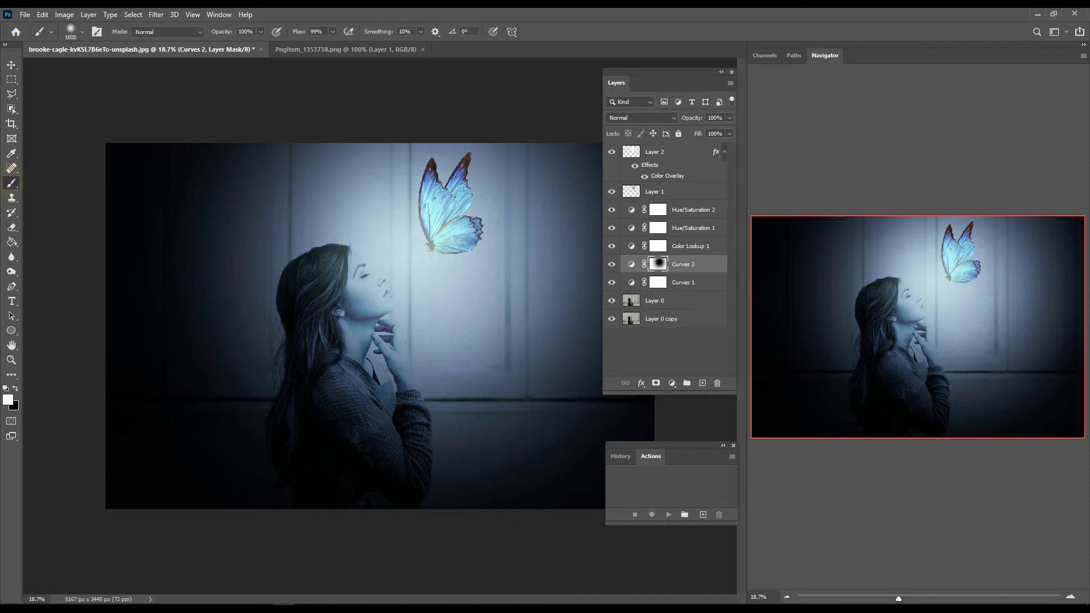
click(82, 32)
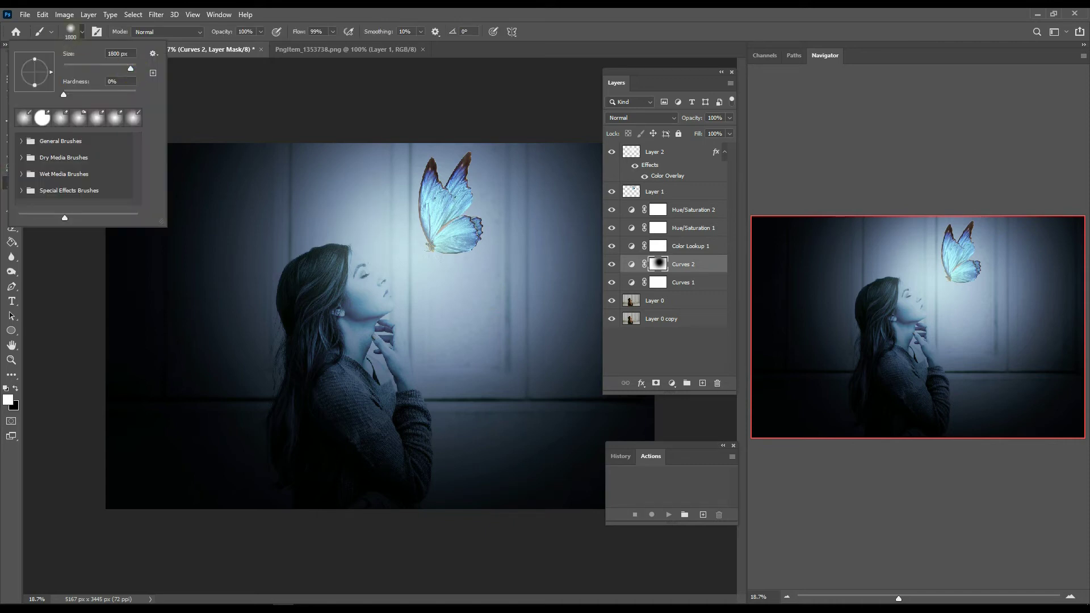
text(69)
drag(301, 32, 287, 31)
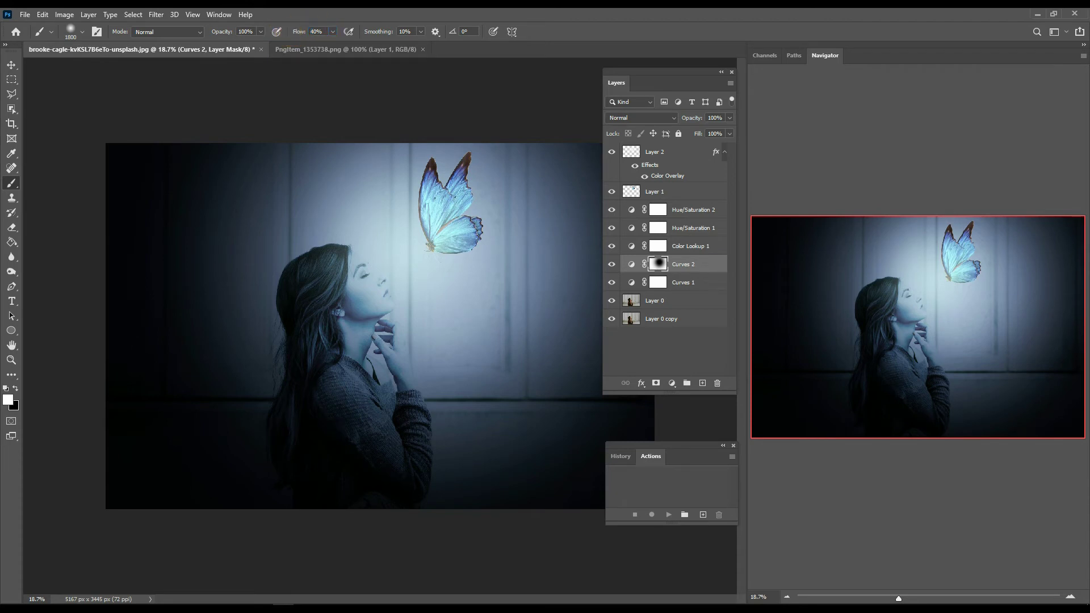
- Paint the Curves 2 mask to darken the wall left of the woman and butterfly
click(191, 280)
drag(191, 280, 269, 293)
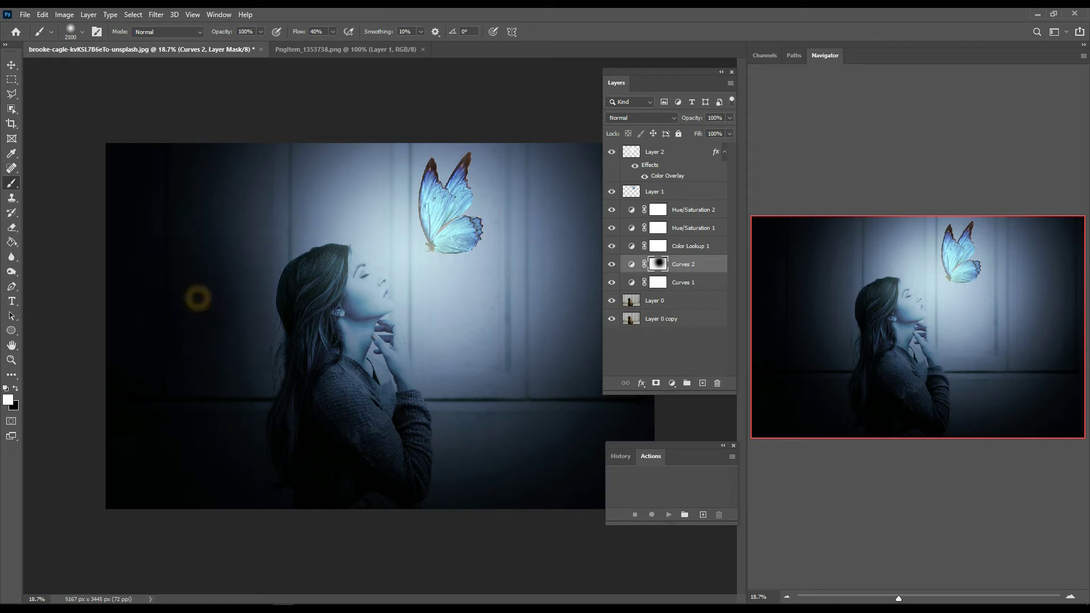
click(220, 334)
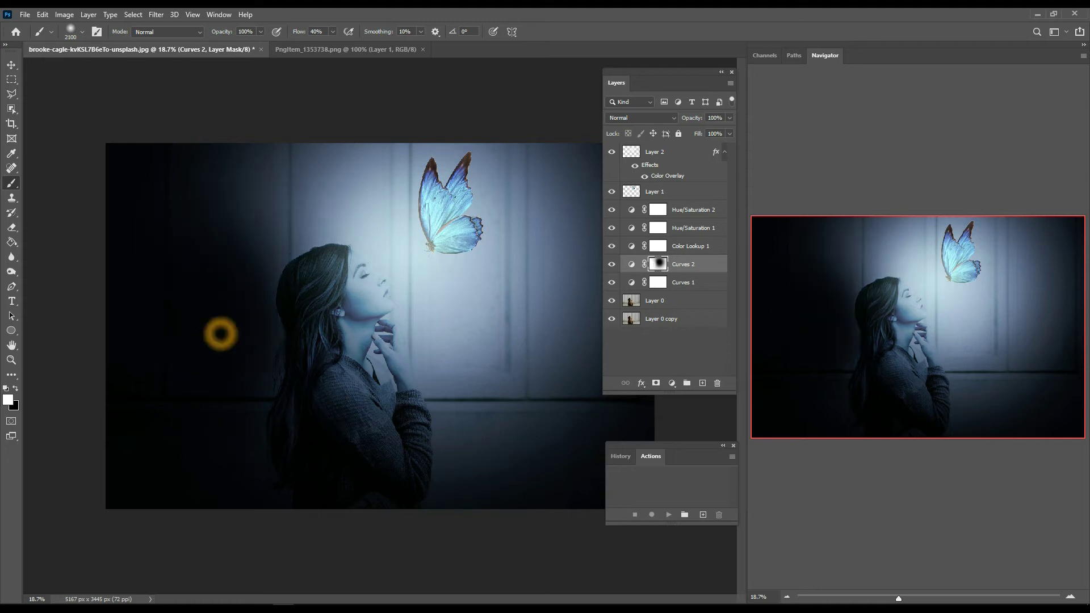
drag(243, 110, 317, 113)
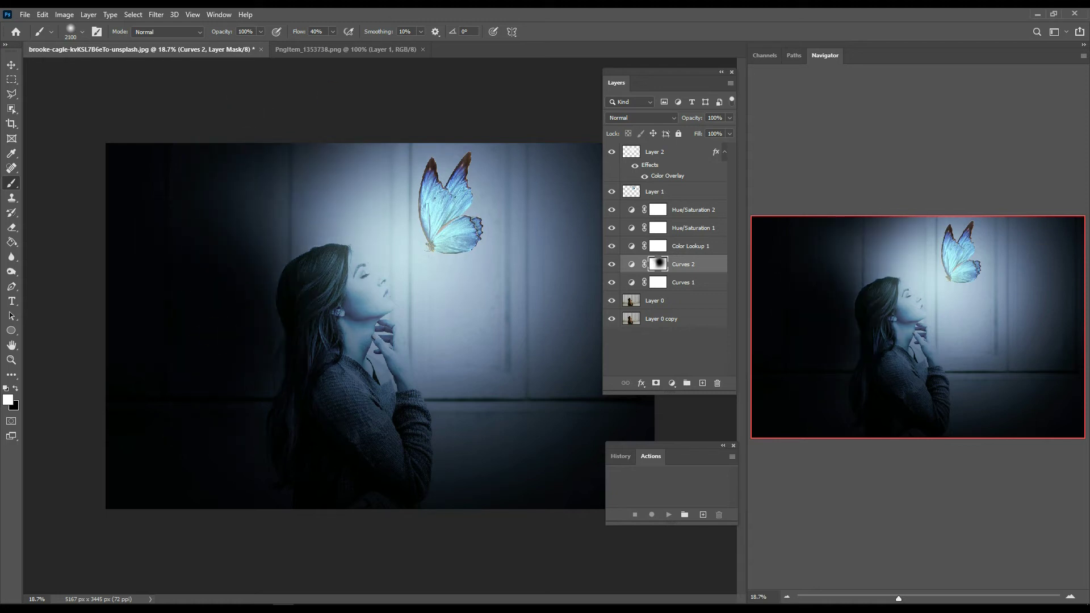
drag(247, 198, 266, 236)
click(311, 202)
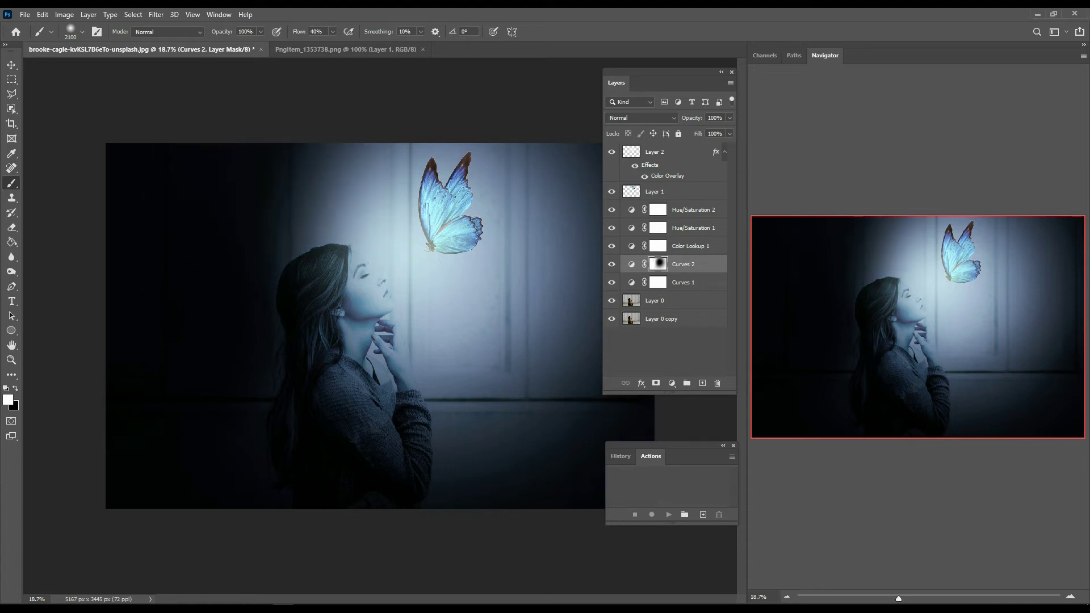
- Extend the darkening on the Curves 2 mask to the lower right and the woman's arm
scroll(380, 327, down, 2)
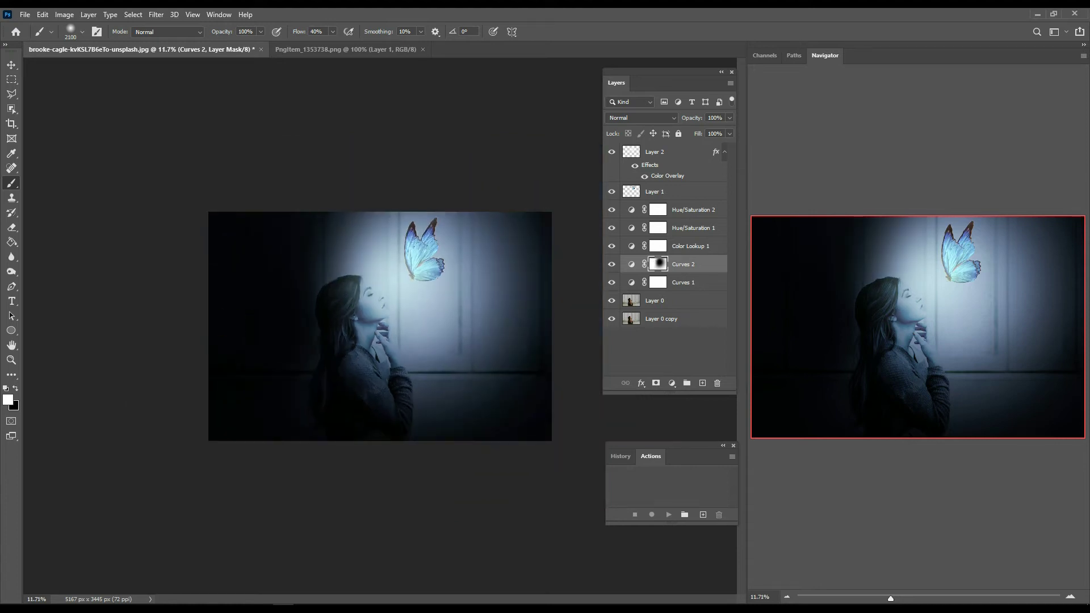
click(573, 319)
click(461, 320)
scroll(381, 327, up, 2)
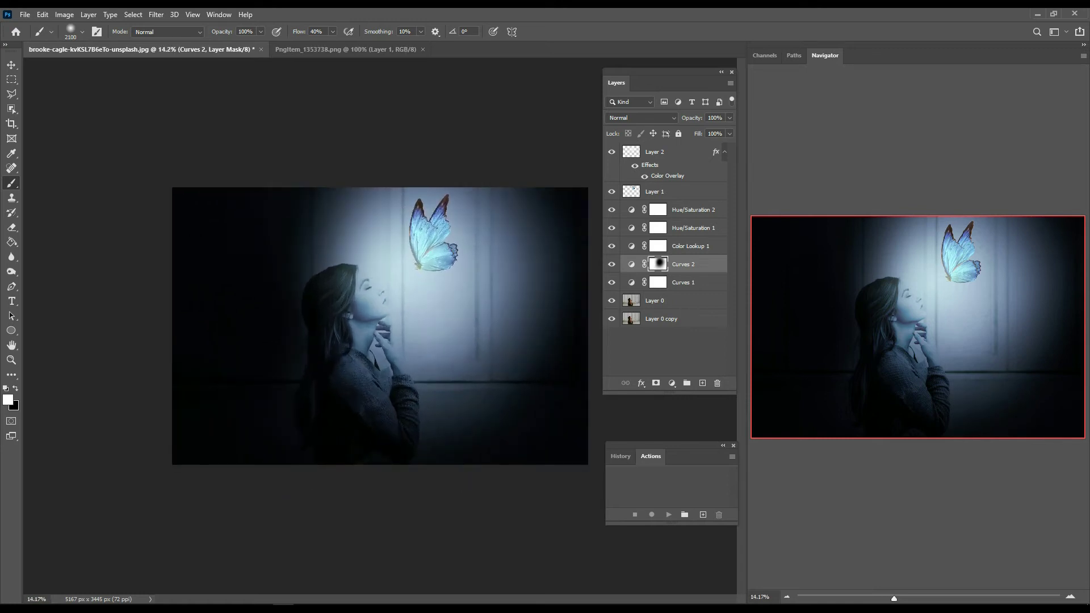
click(412, 404)
drag(412, 404, 406, 420)
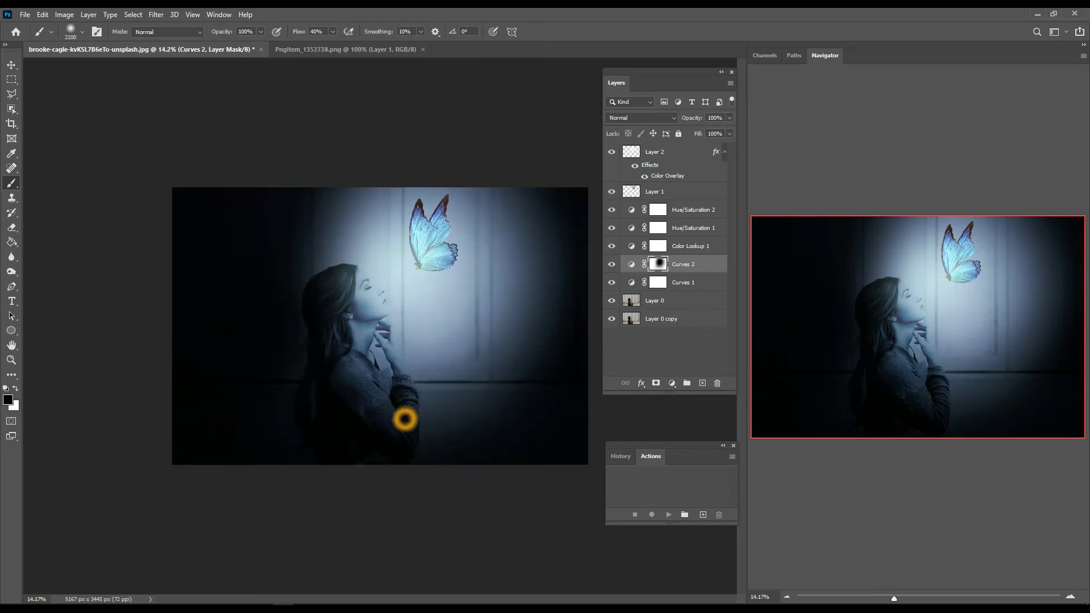
- Swap to black and restore brightness on the woman's arm and hand in the mask
key(x)
click(398, 415)
click(391, 438)
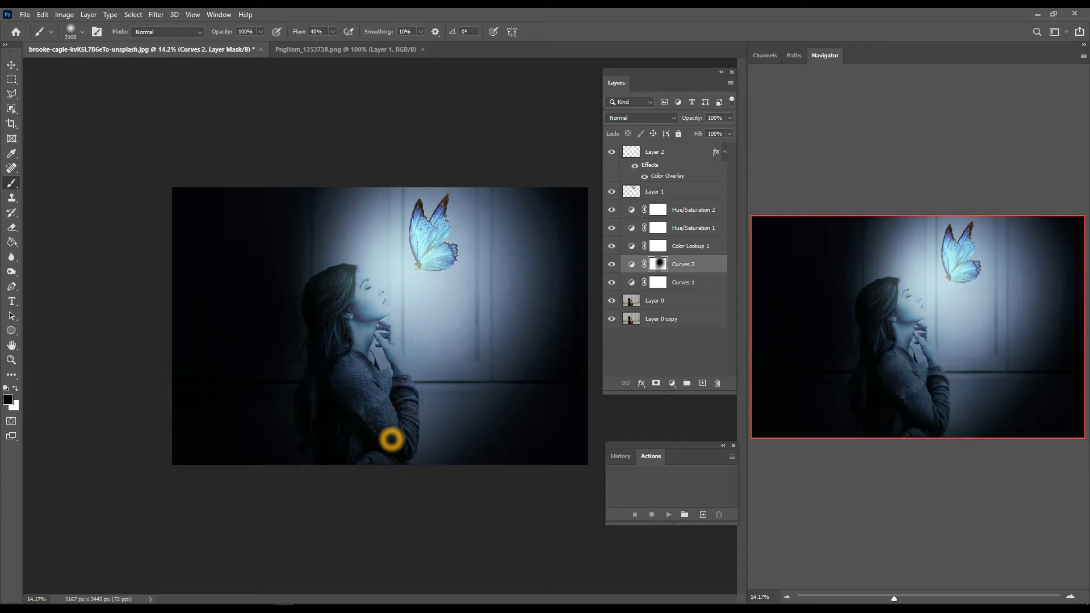
click(397, 431)
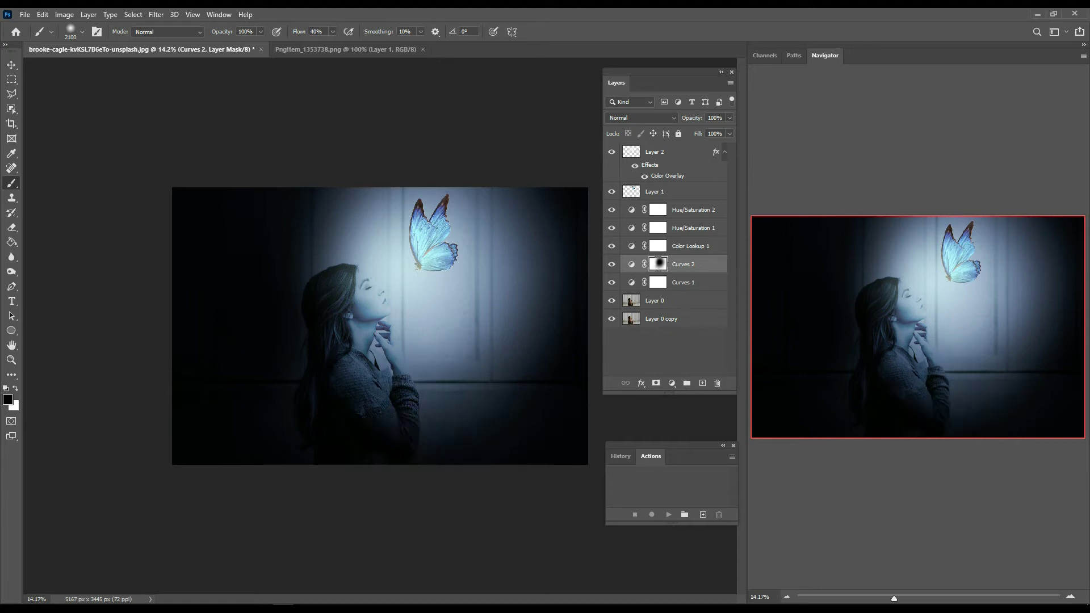
click(412, 386)
- Brighten the top and top-right edges of the Curves 2 mask
scroll(384, 330, down, 1)
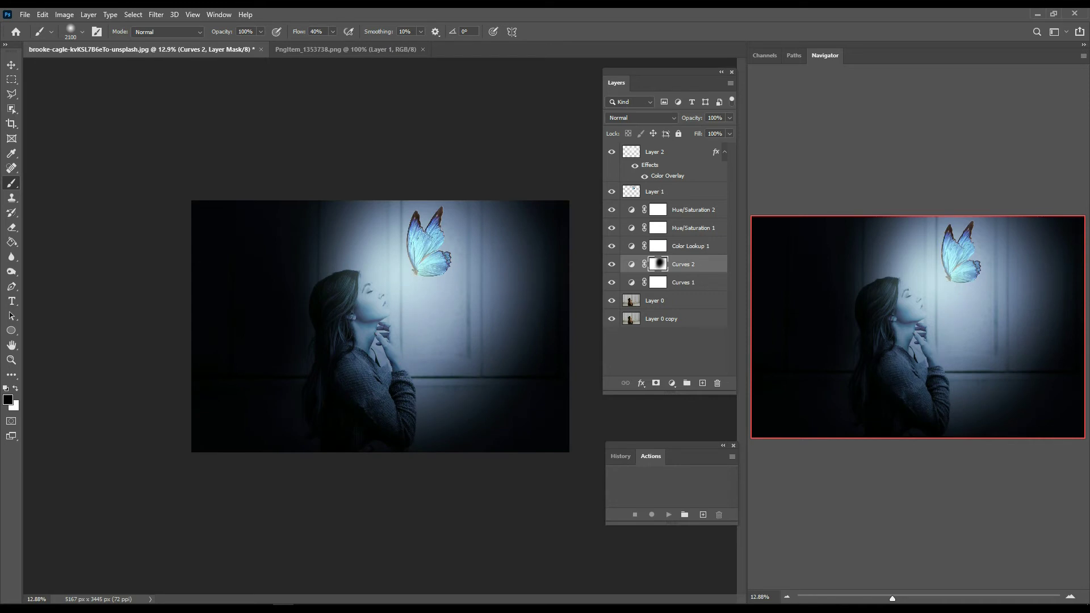
scroll(378, 322, down, 1)
drag(423, 204, 471, 195)
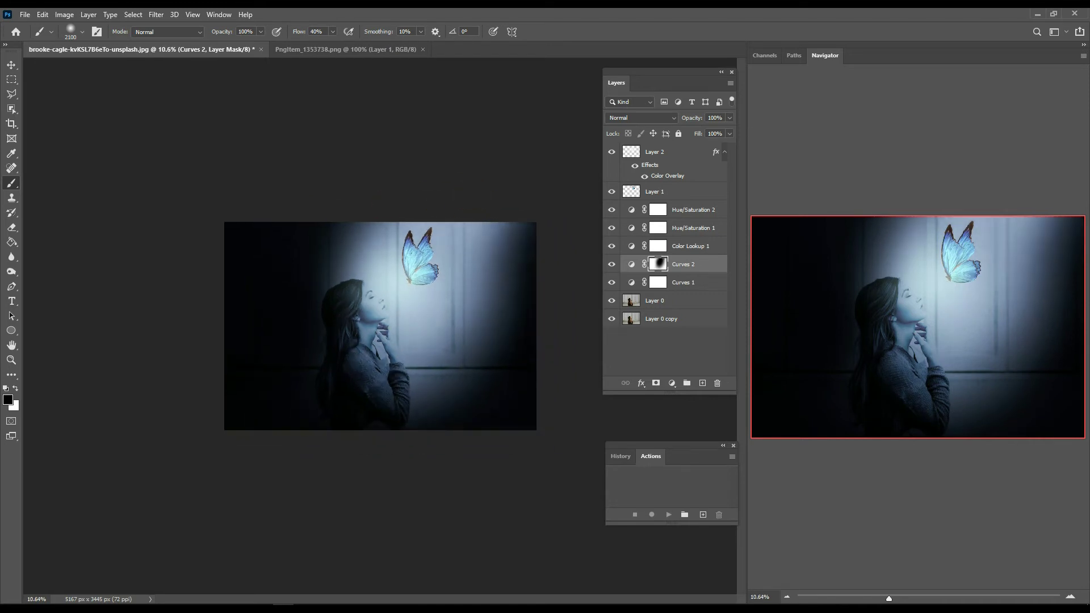
drag(503, 190, 539, 145)
scroll(540, 146, down, 1)
scroll(480, 200, up, 2)
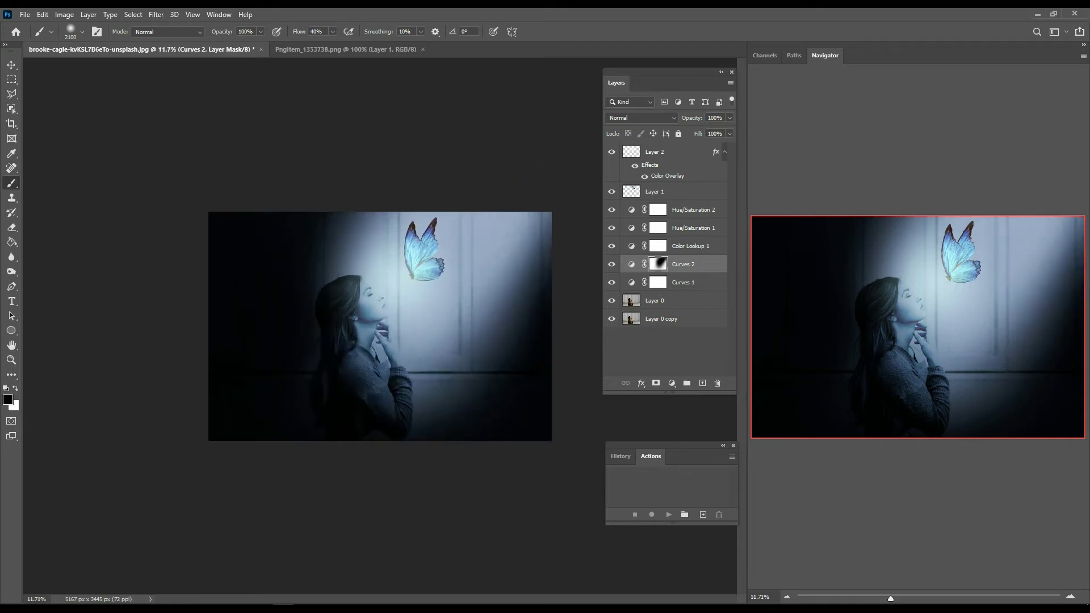
scroll(453, 202, down, 1)
scroll(455, 203, up, 2)
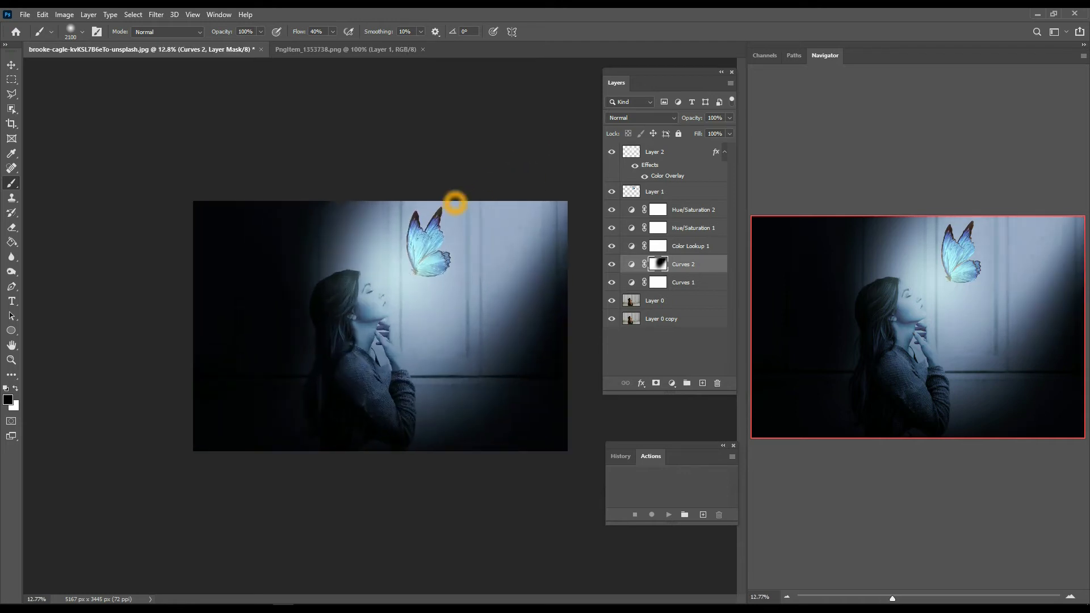
scroll(434, 179, down, 1)
scroll(436, 181, up, 2)
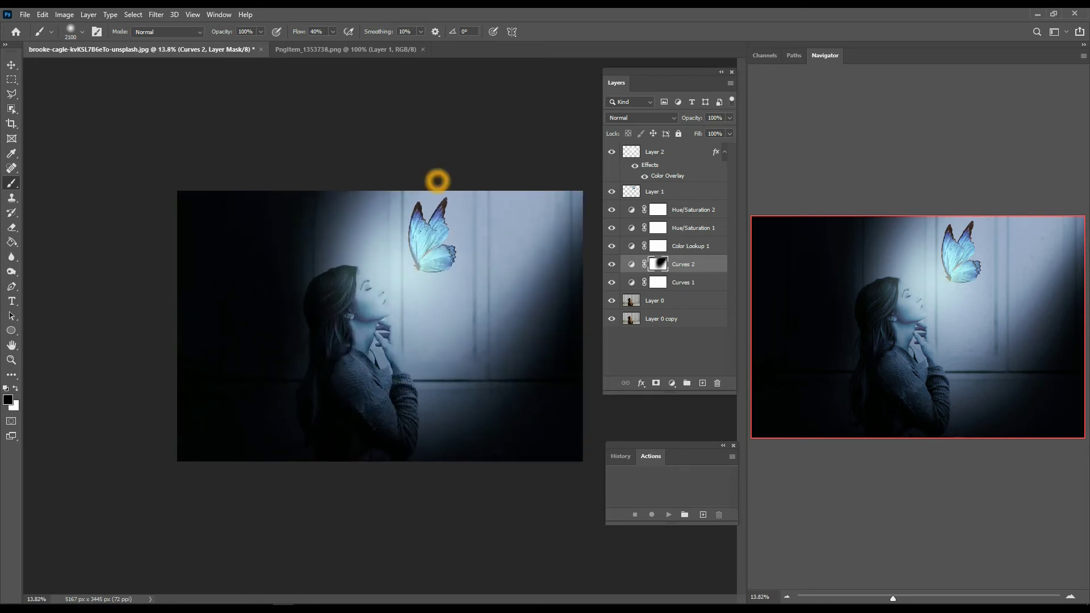
- Check Layer 2's glow on and off, then set the Layer 1 butterfly to 88% opacity
click(681, 165)
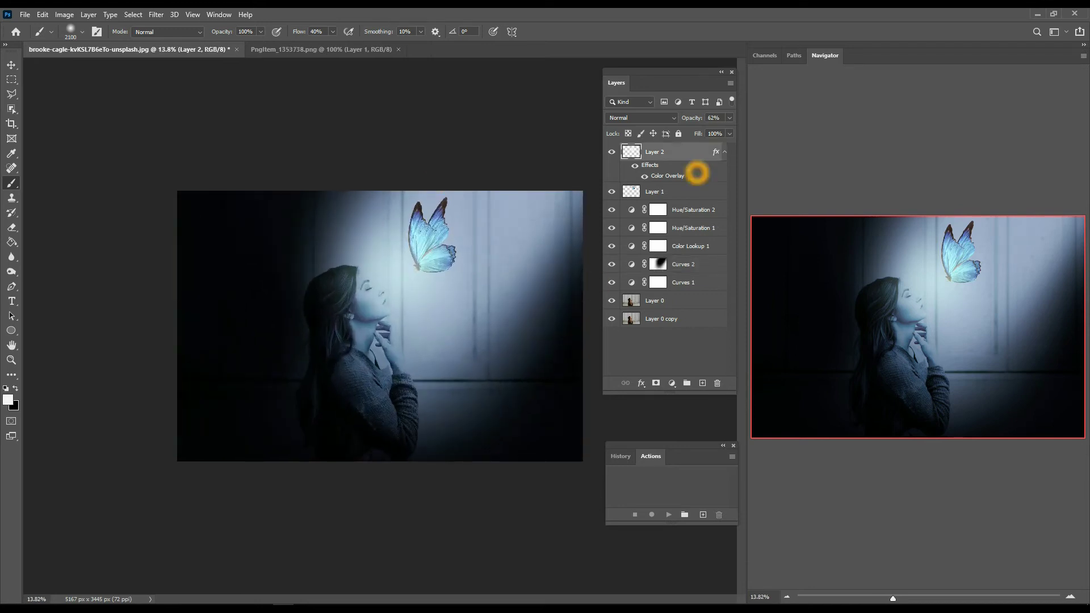
click(611, 191)
click(674, 193)
click(694, 118)
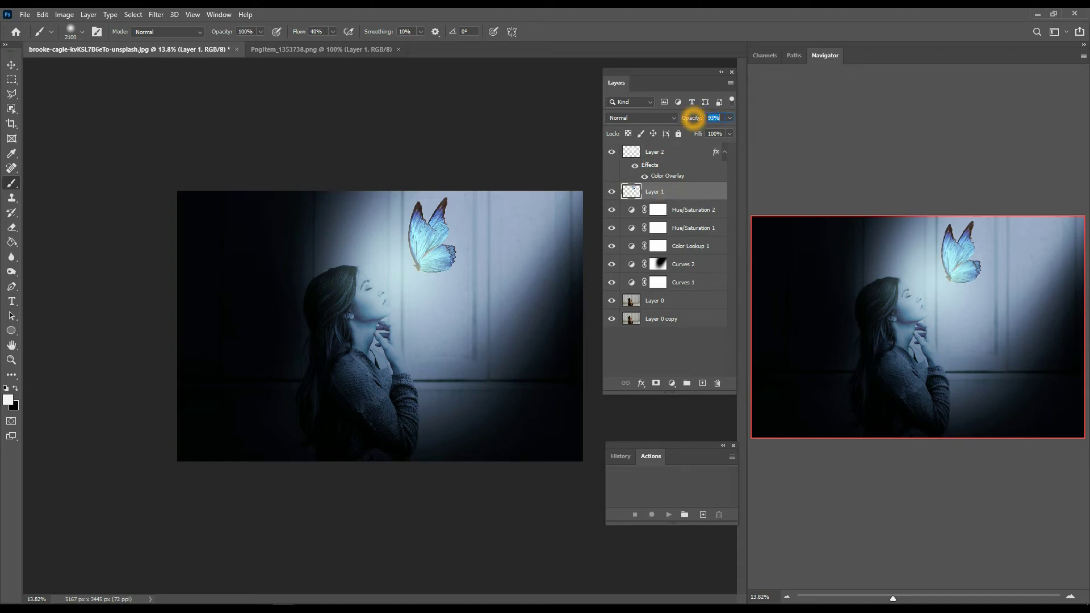
drag(693, 117, 688, 117)
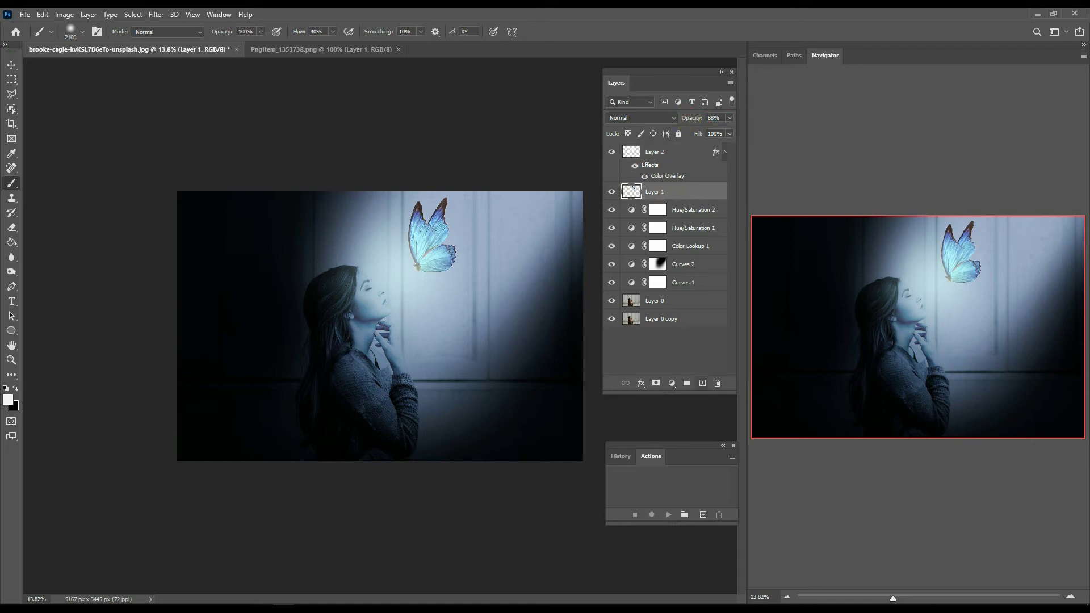
- Apply Hue/Saturation to the butterfly with Hue -10 and Saturation +1
click(64, 14)
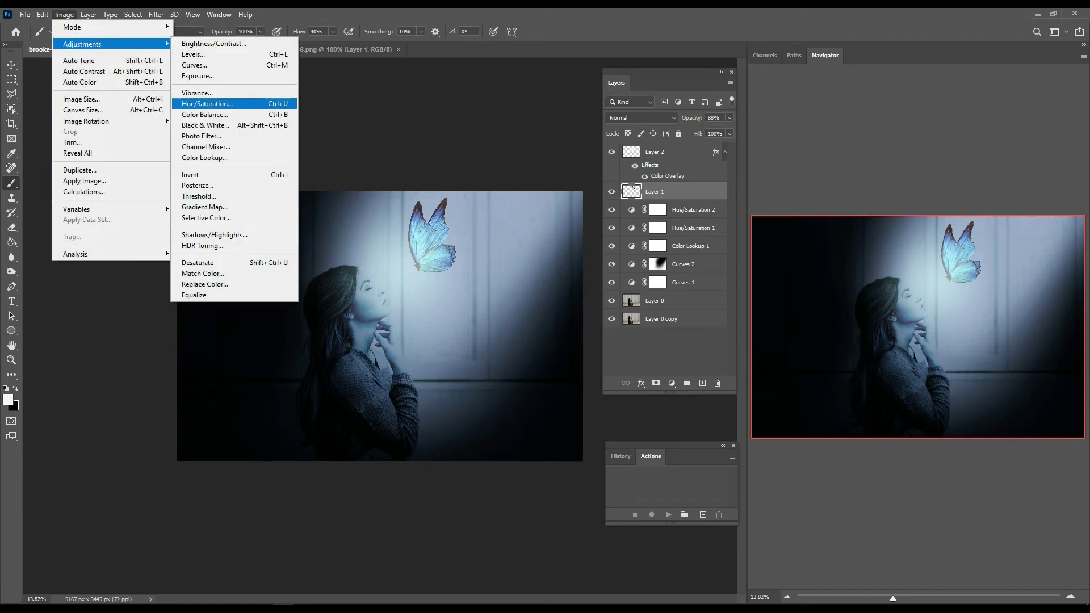
click(227, 100)
mouse_move(677, 195)
mouse_down()
mouse_move(683, 224)
mouse_move(681, 195)
mouse_up()
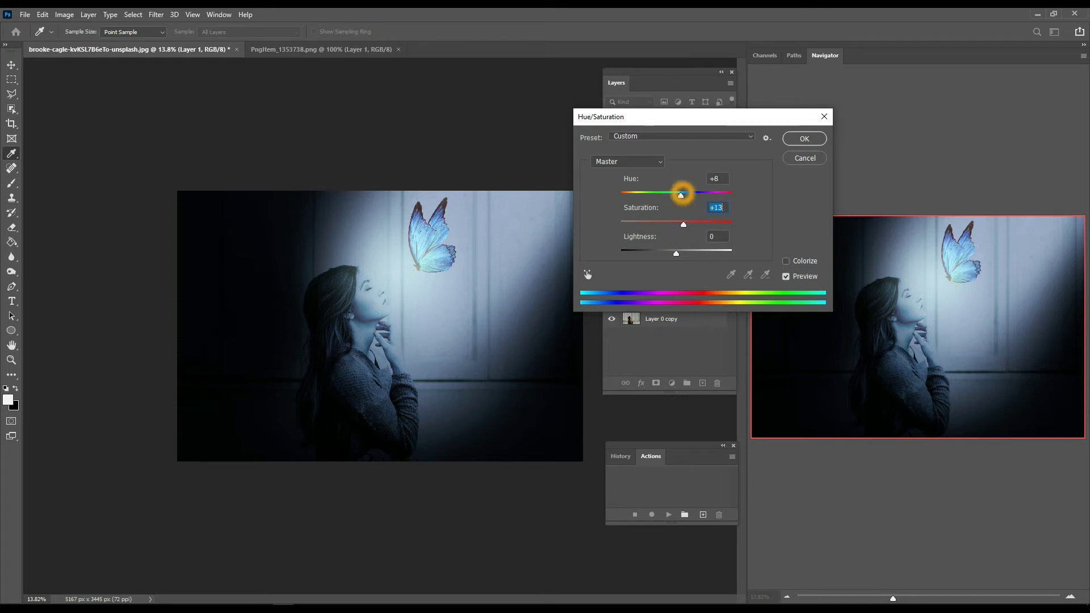
drag(684, 225, 678, 224)
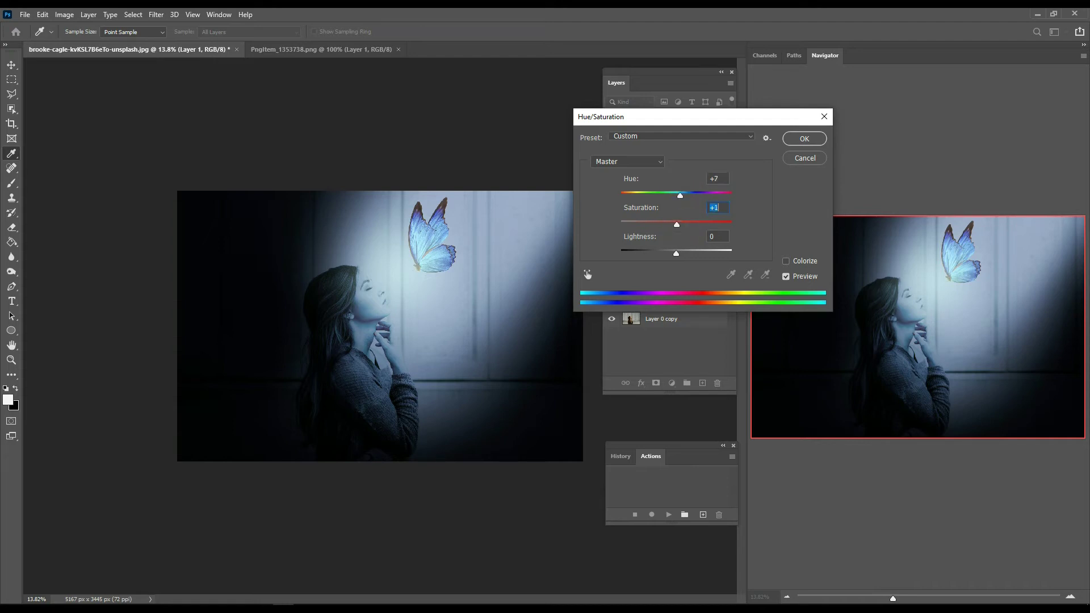
drag(680, 195, 670, 195)
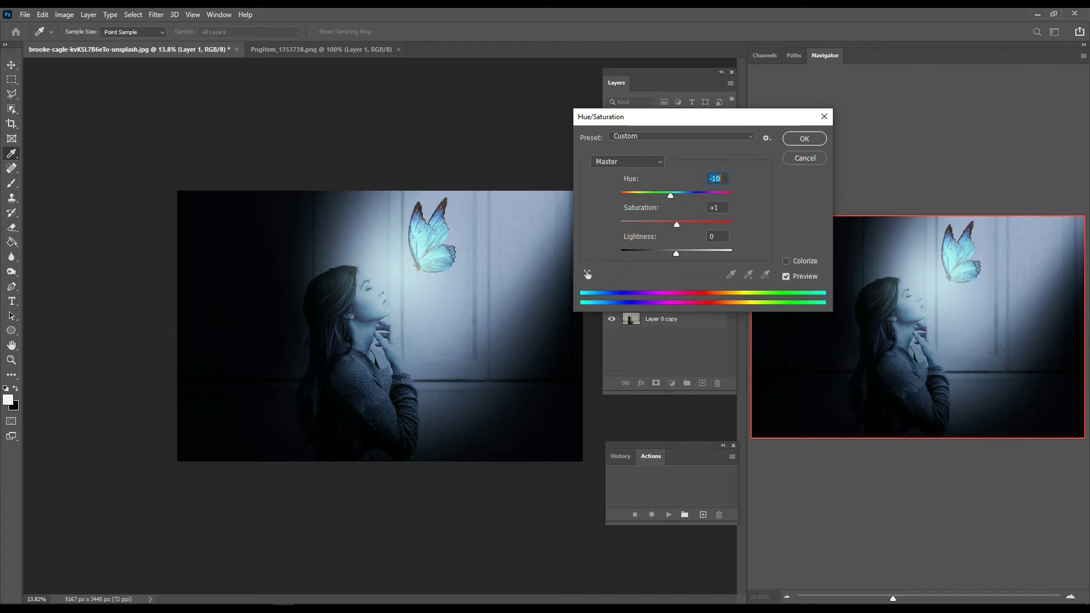
click(804, 138)
scroll(380, 327, down, 2)
scroll(533, 200, up, 2)
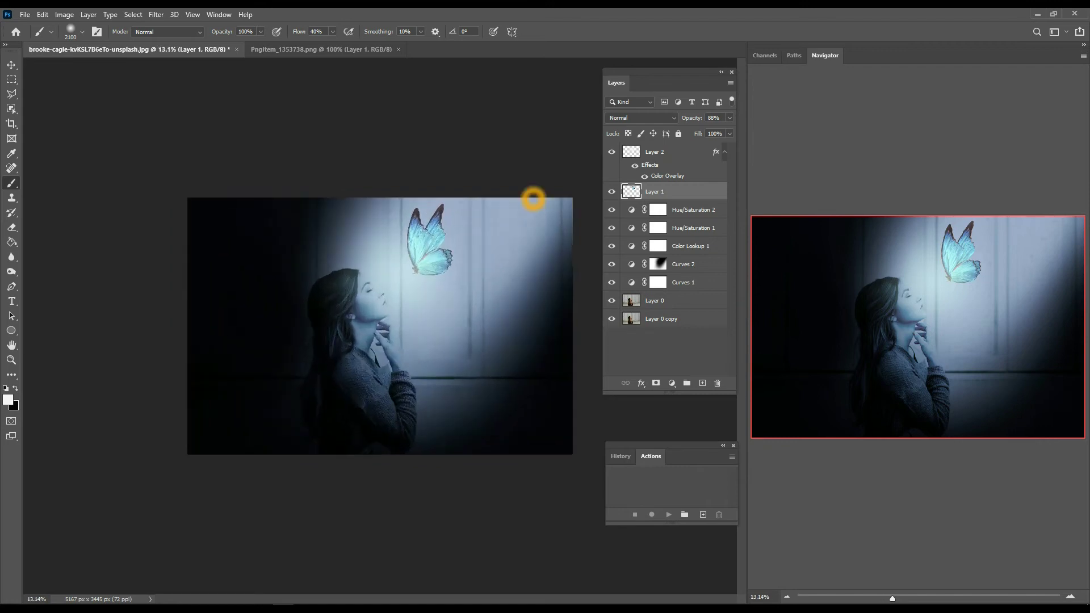
click(11, 65)
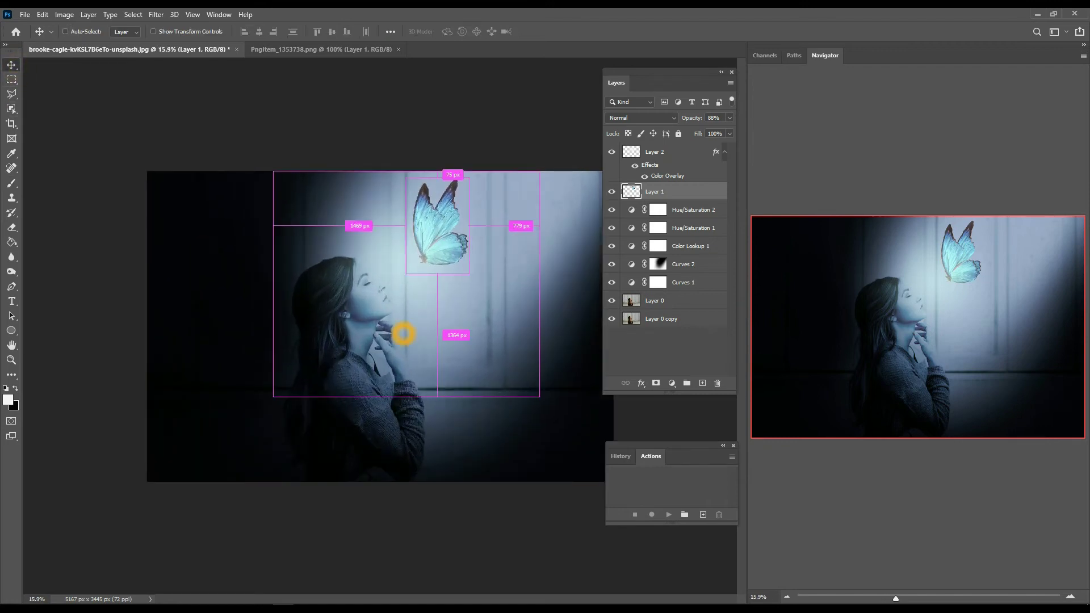
key(ctrl+t)
drag(468, 273, 475, 280)
drag(506, 193, 516, 195)
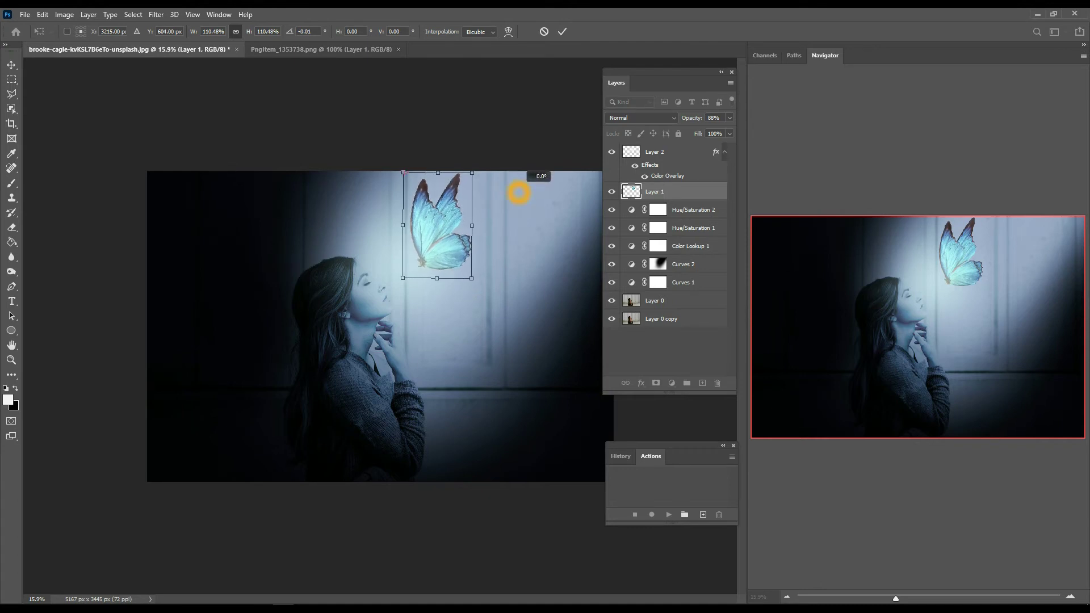
key(Return)
scroll(380, 326, down, 4)
scroll(380, 326, up, 2)
scroll(482, 233, down, 1)
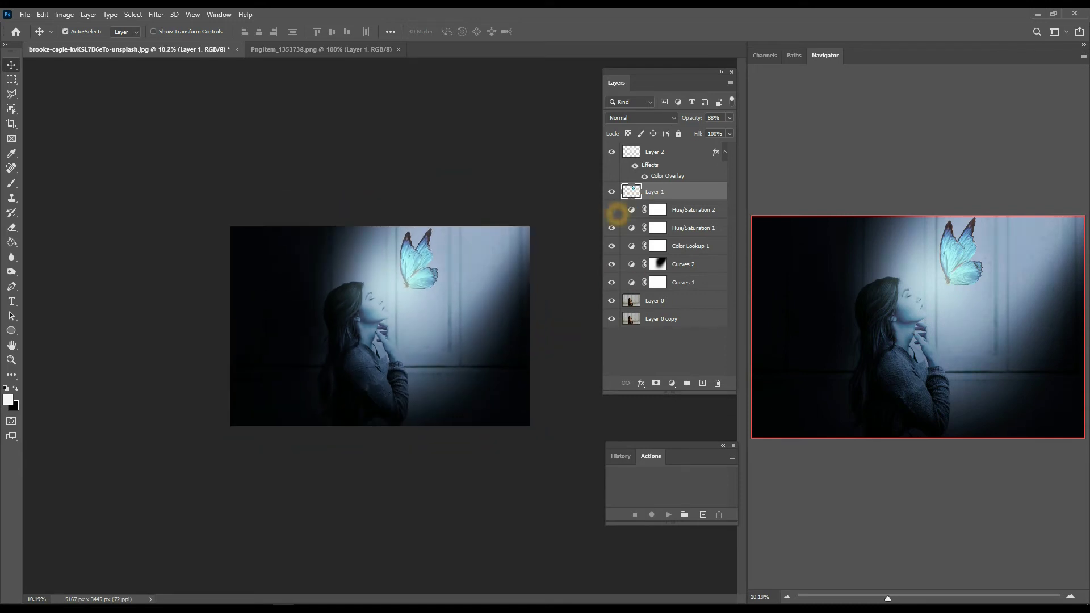
click(612, 228)
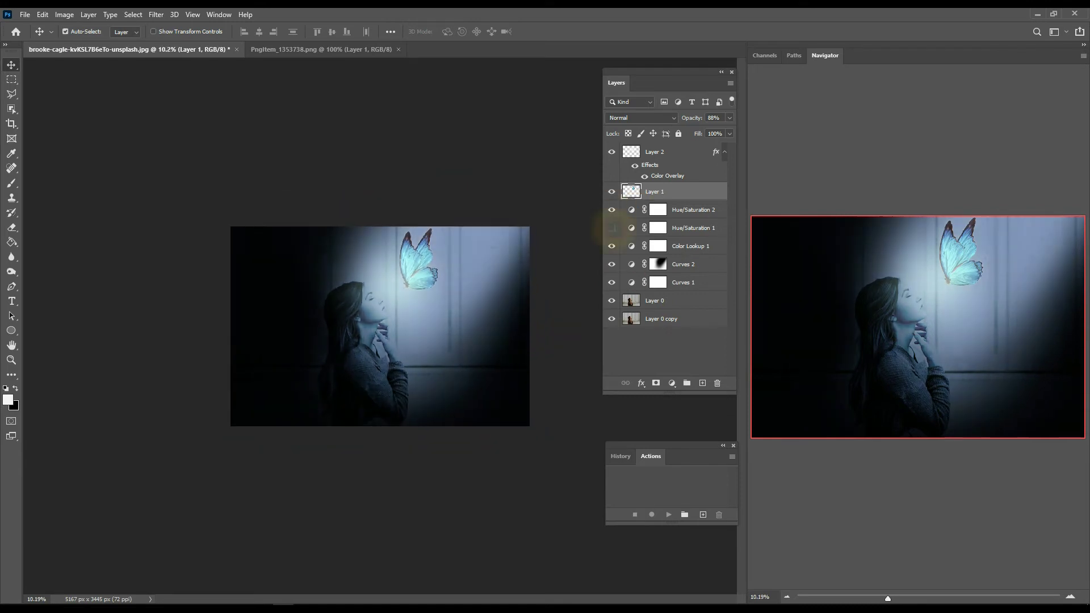
- Lower Hue/Saturation 1 Lightness to around -14, then compare it on and off
click(613, 228)
double_click(632, 227)
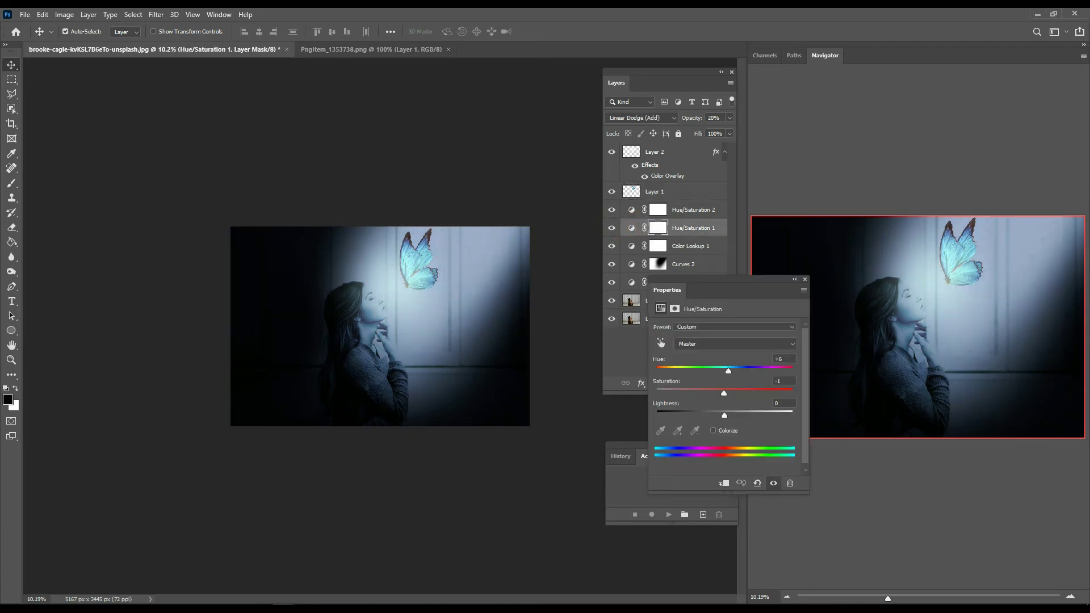
drag(724, 415, 709, 416)
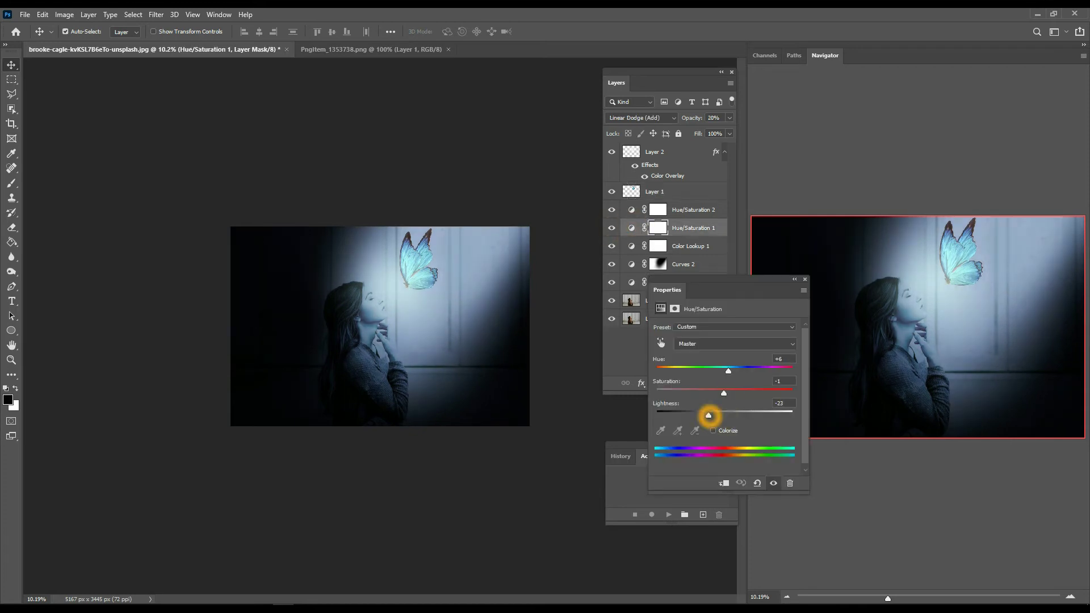
drag(709, 415, 715, 415)
mouse_move(728, 371)
mouse_down()
mouse_move(703, 370)
mouse_move(729, 370)
mouse_move(699, 390)
mouse_move(724, 392)
mouse_move(709, 415)
mouse_move(720, 415)
mouse_up()
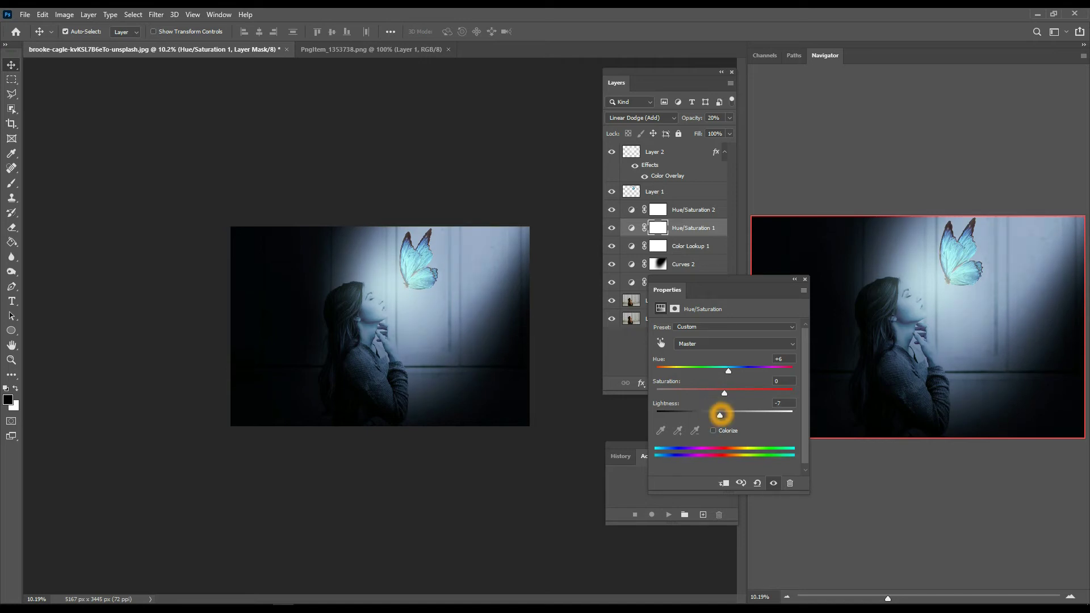
click(805, 279)
click(612, 228)
click(612, 228)
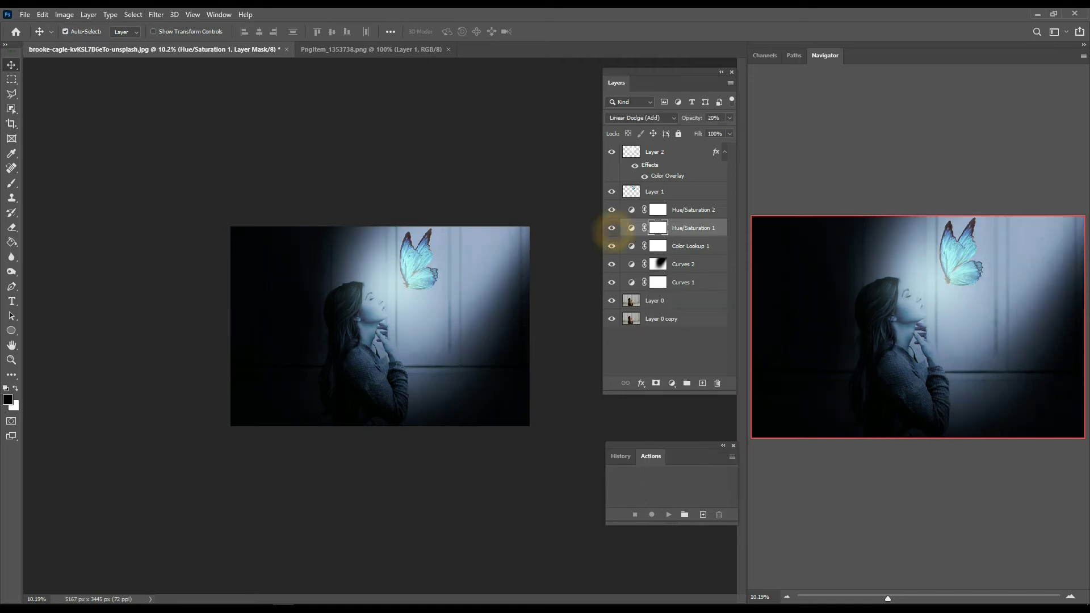
click(611, 228)
click(612, 228)
- Drop Hue/Saturation 1 Lightness further to about -39 and compare without Color Lookup 1
double_click(631, 228)
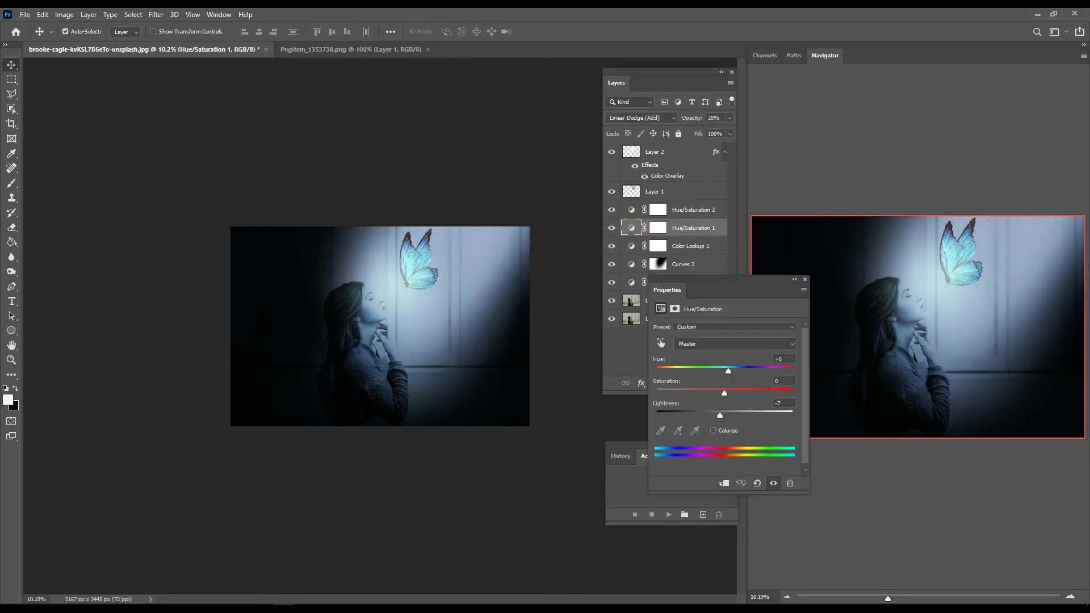
drag(720, 415, 697, 415)
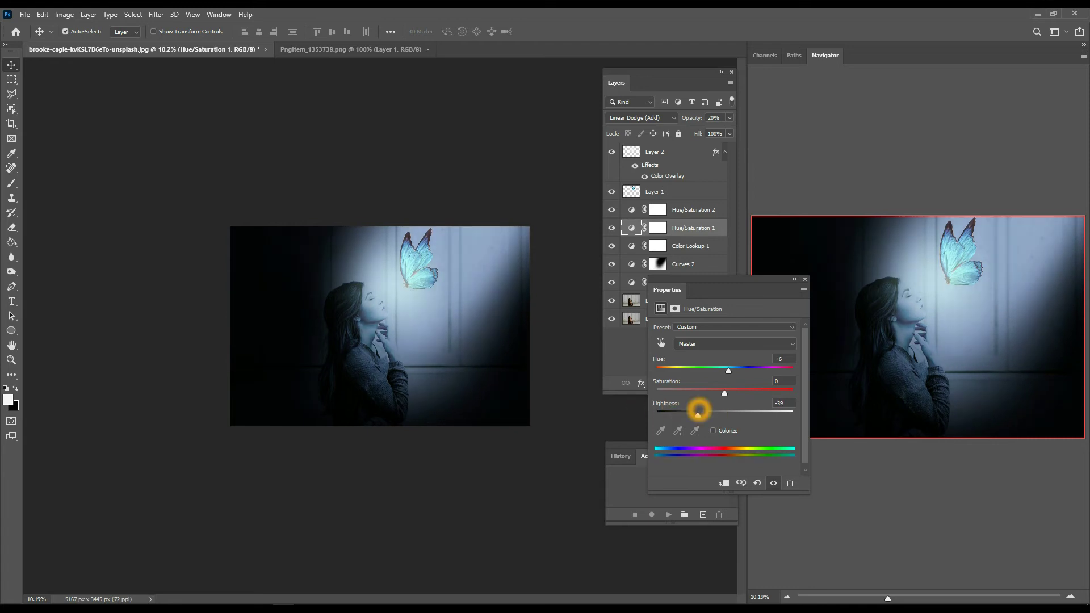
click(773, 483)
click(773, 484)
click(805, 279)
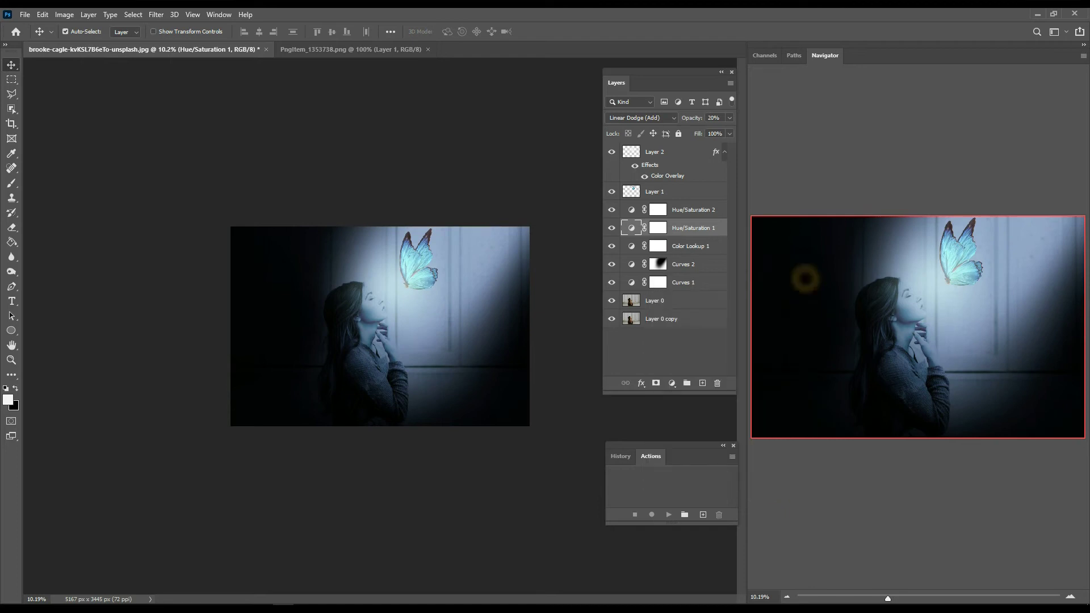
click(614, 248)
click(614, 248)
- Review Color Lookup 1 settings and toggle Curves 2 to compare the image
double_click(632, 246)
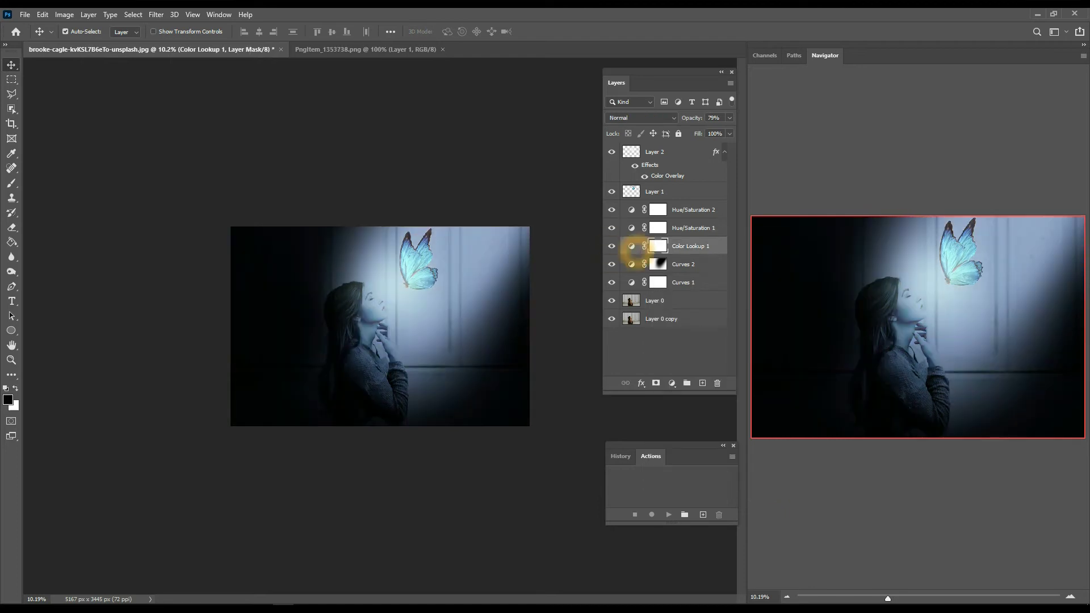
click(805, 281)
click(611, 264)
click(612, 264)
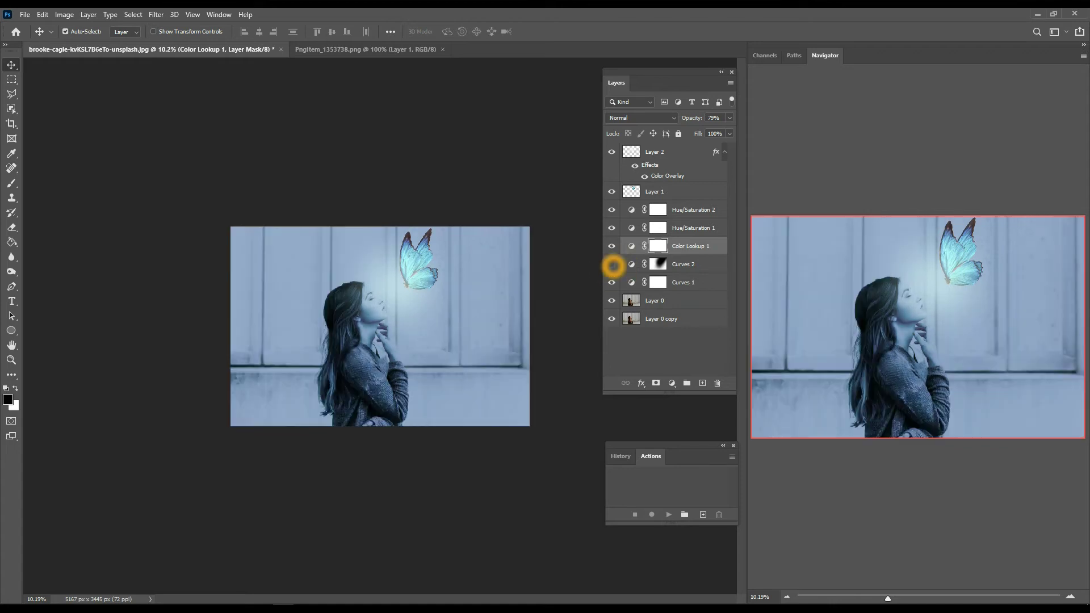
click(613, 265)
- Fine-tune the Curves 2 highlight endpoint slightly, then compare with the butterfly glow hidden
double_click(632, 264)
click(715, 461)
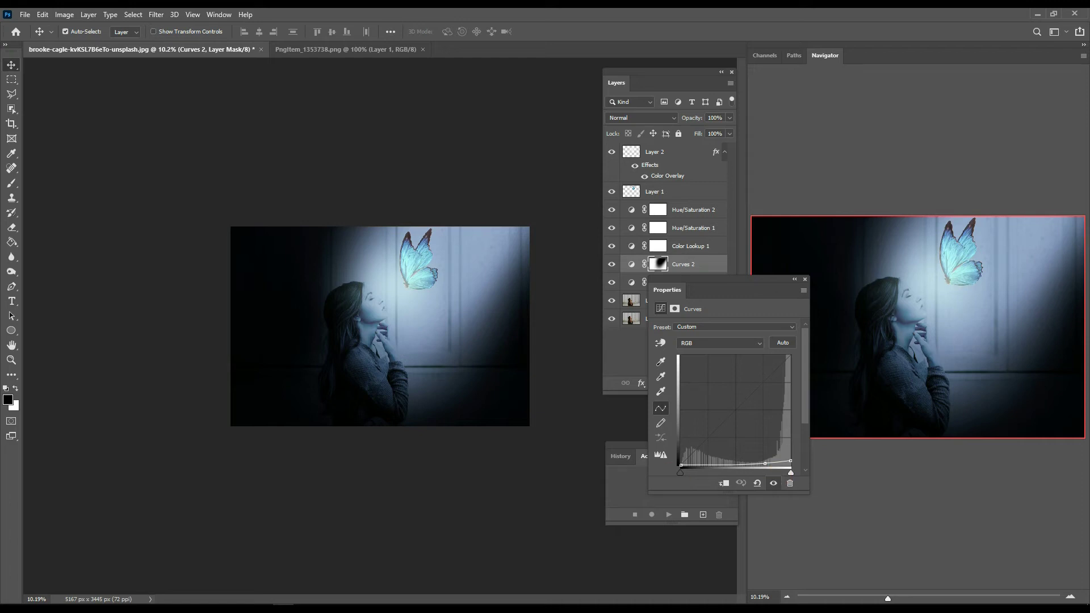
drag(790, 461, 791, 453)
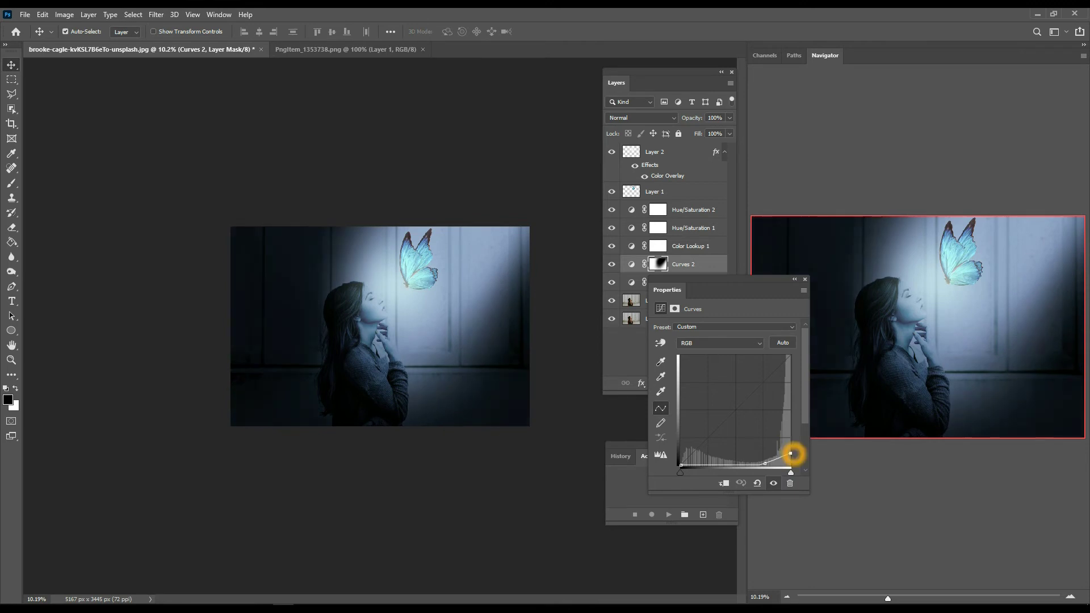
drag(790, 454, 791, 457)
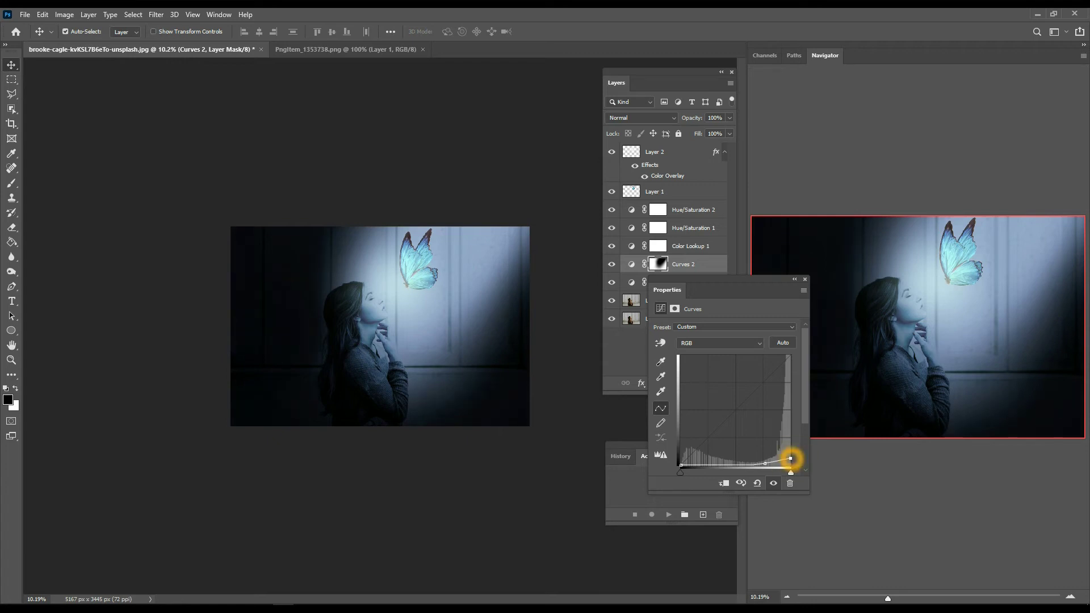
click(804, 278)
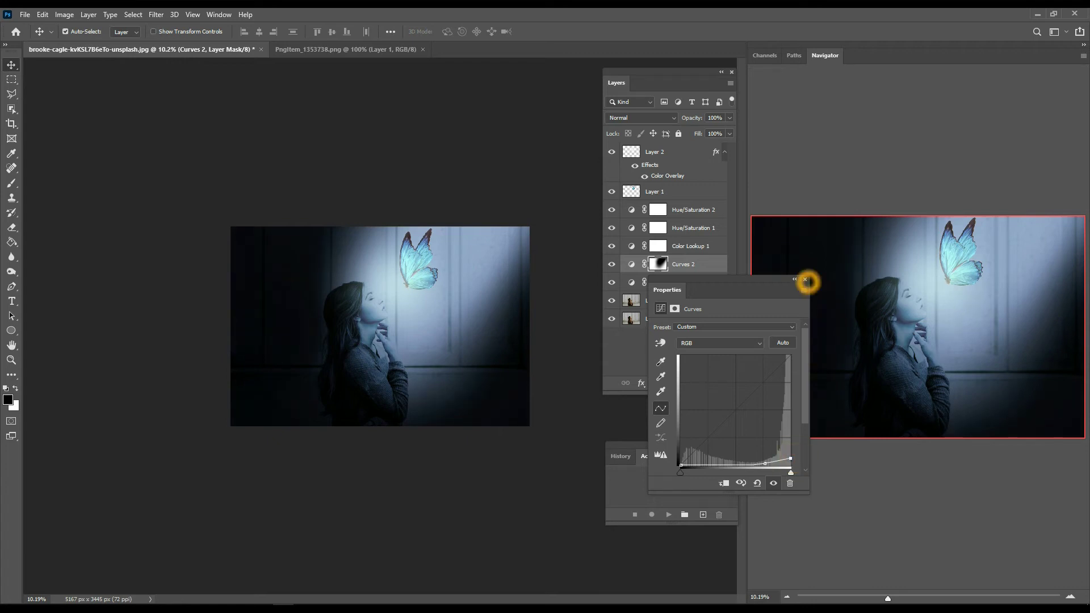
drag(446, 306, 490, 259)
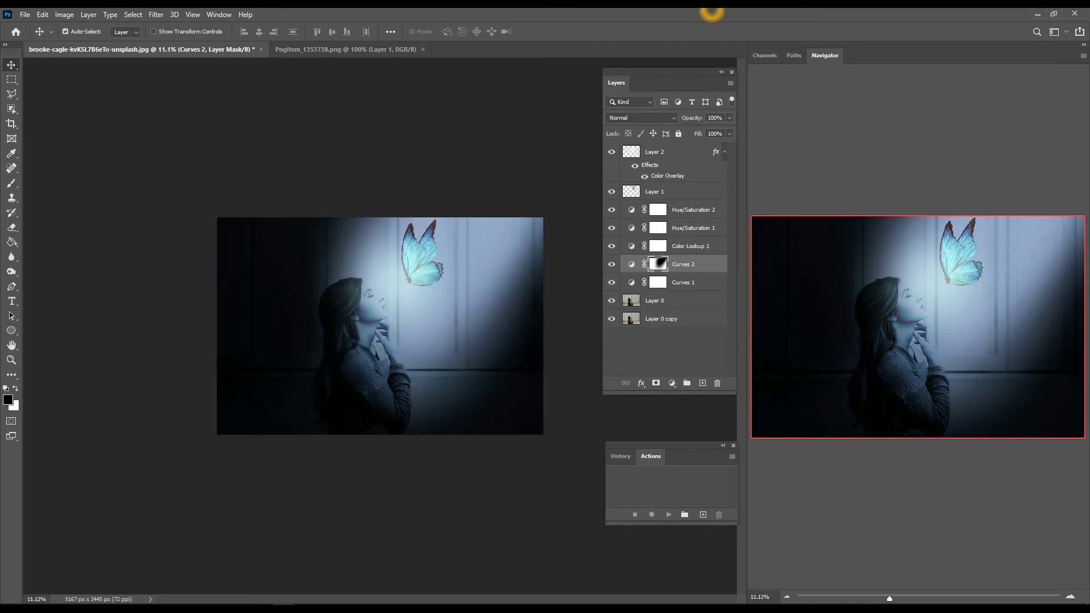
click(612, 153)
- Show the butterfly glow again and set Layer 2 opacity to about 48%
click(612, 152)
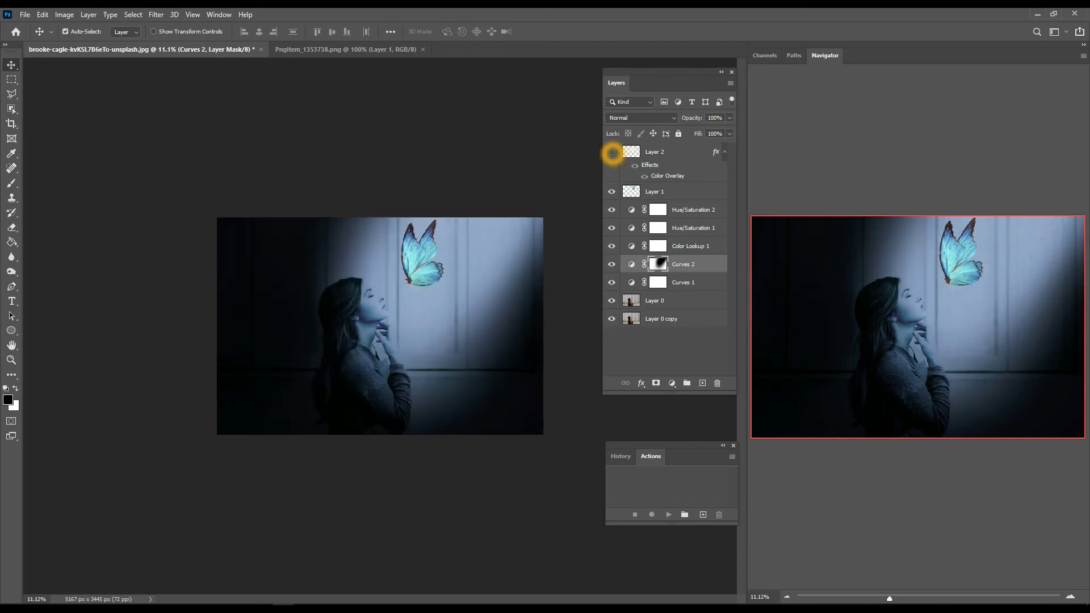
click(674, 151)
drag(698, 117, 701, 118)
scroll(544, 413, up, 1)
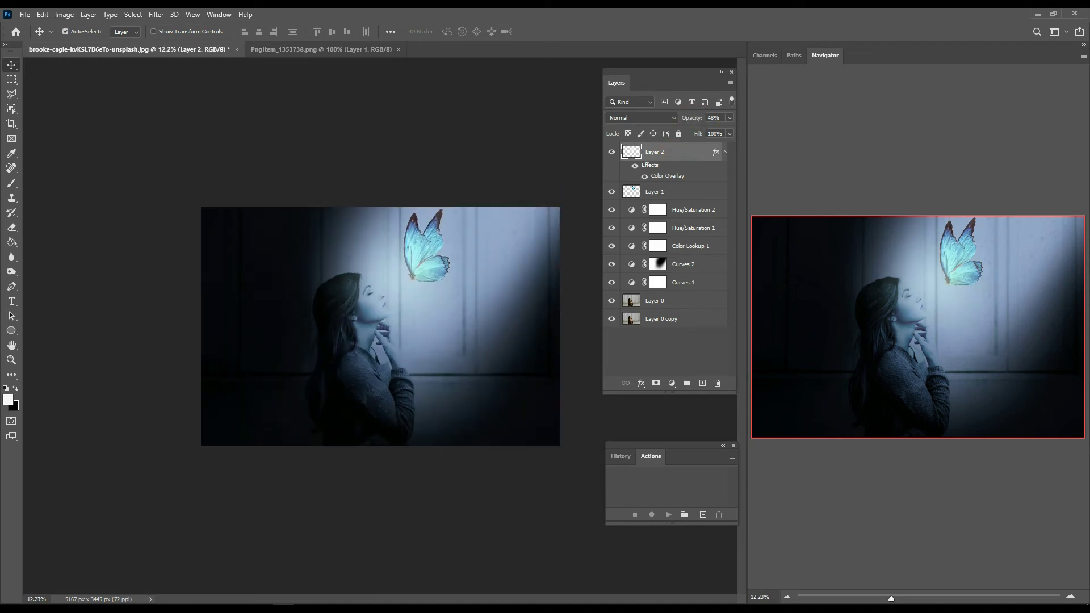
- Reshape Curves 1 by lowering its midtone point and adjusting its top end
click(611, 282)
click(611, 282)
click(611, 282)
double_click(632, 282)
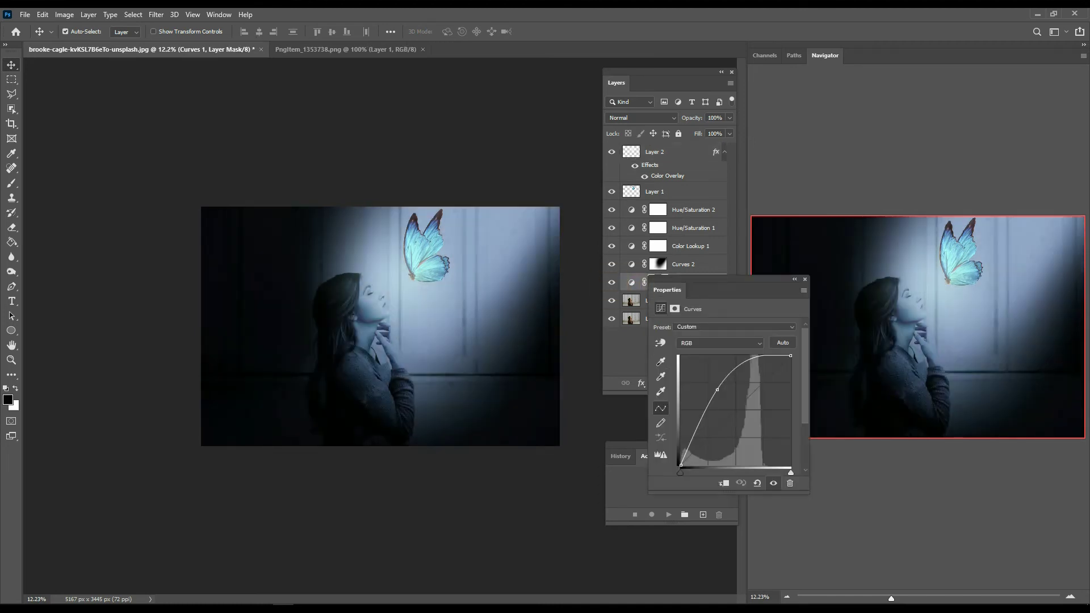
drag(717, 391, 719, 397)
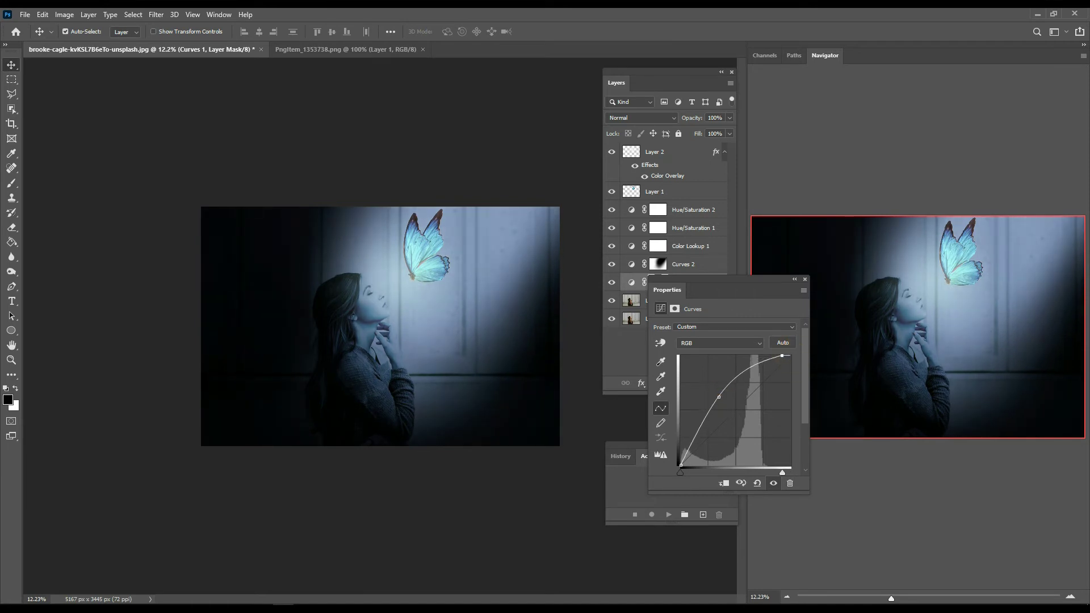
drag(776, 355, 779, 353)
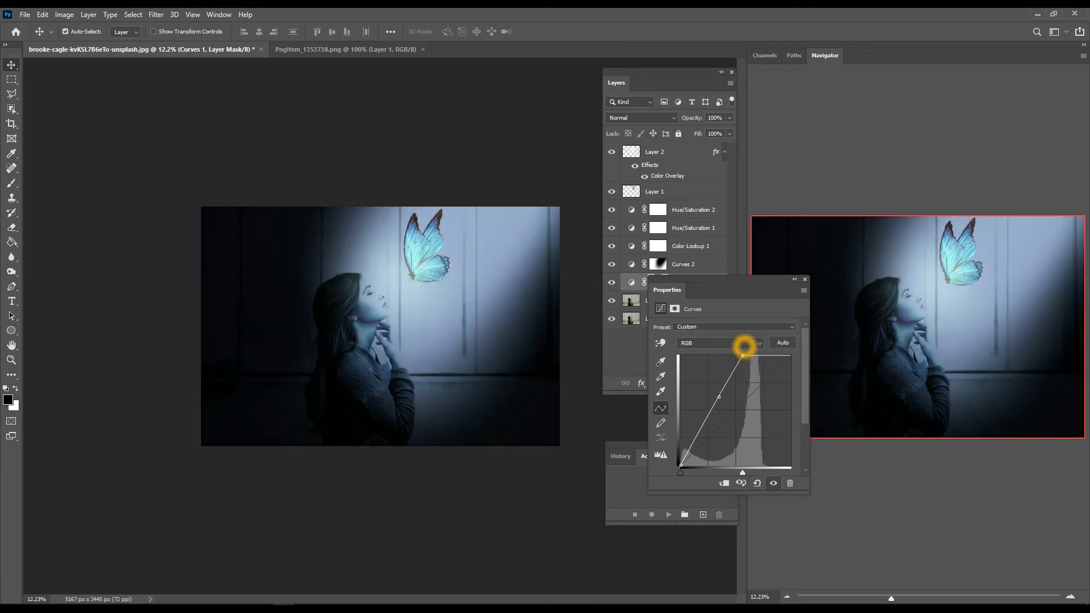
mouse_move(719, 397)
mouse_down()
mouse_move(709, 404)
mouse_move(729, 375)
mouse_move(732, 390)
mouse_move(730, 373)
mouse_move(732, 402)
mouse_move(725, 389)
mouse_up()
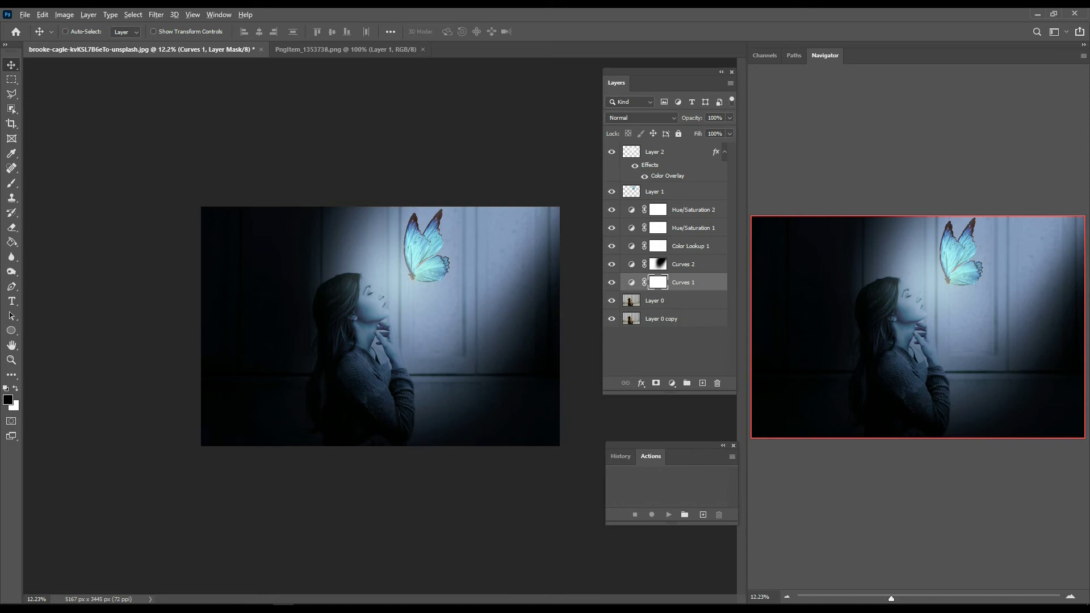
scroll(423, 316, down, 1)
scroll(423, 316, up, 1)
scroll(423, 316, up, 1)
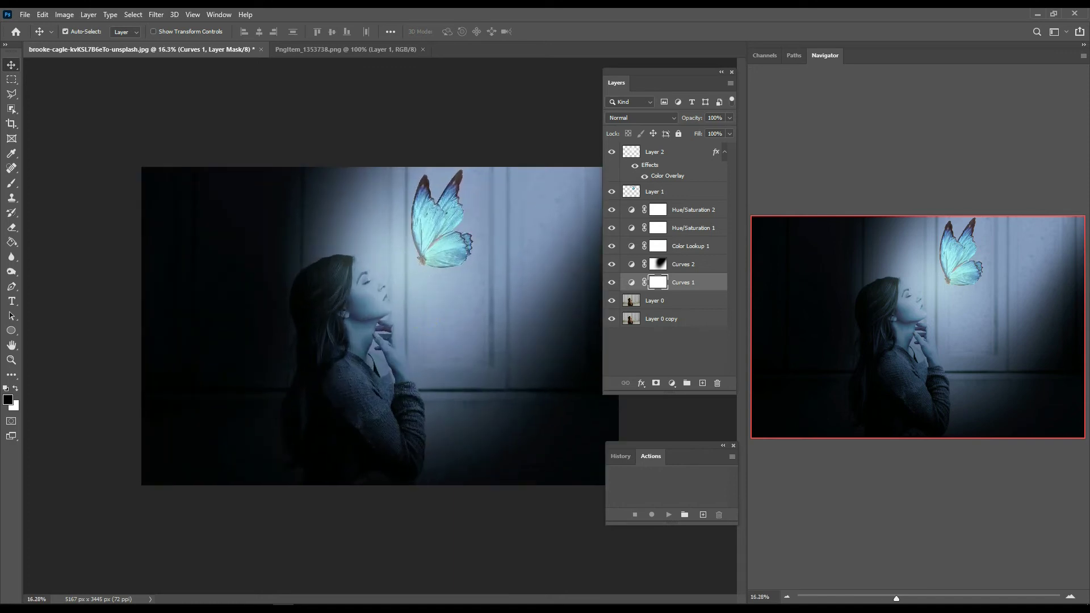
scroll(442, 334, down, 1)
click(667, 301)
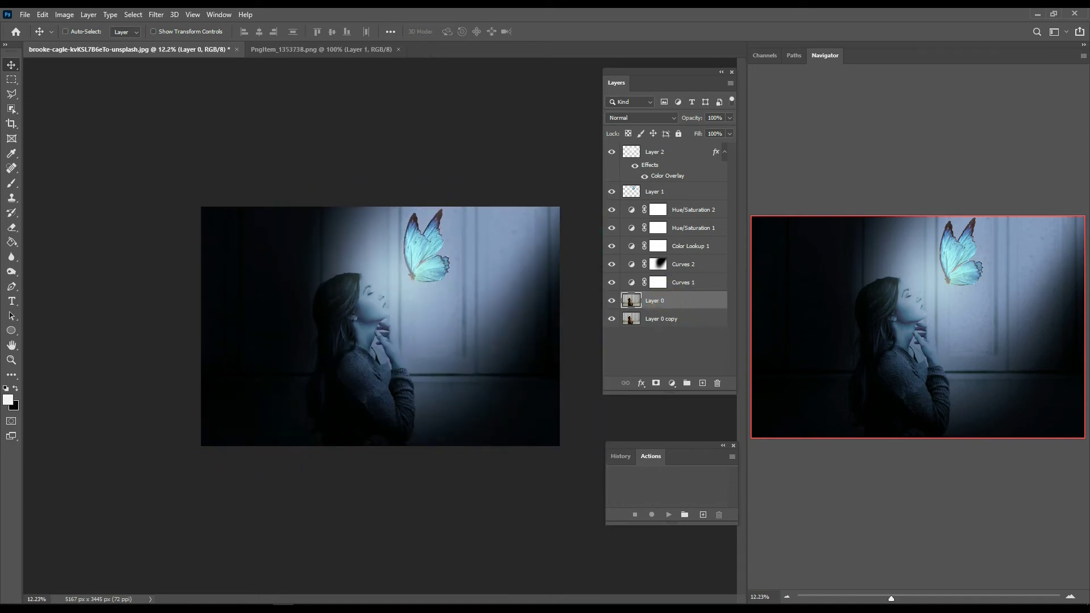
- Enlarge the Layer 0 photo to about 107%
key(ctrl+t)
mouse_move(560, 445)
mouse_down()
mouse_move(573, 454)
mouse_move(527, 431)
mouse_move(571, 454)
mouse_move(557, 430)
mouse_up()
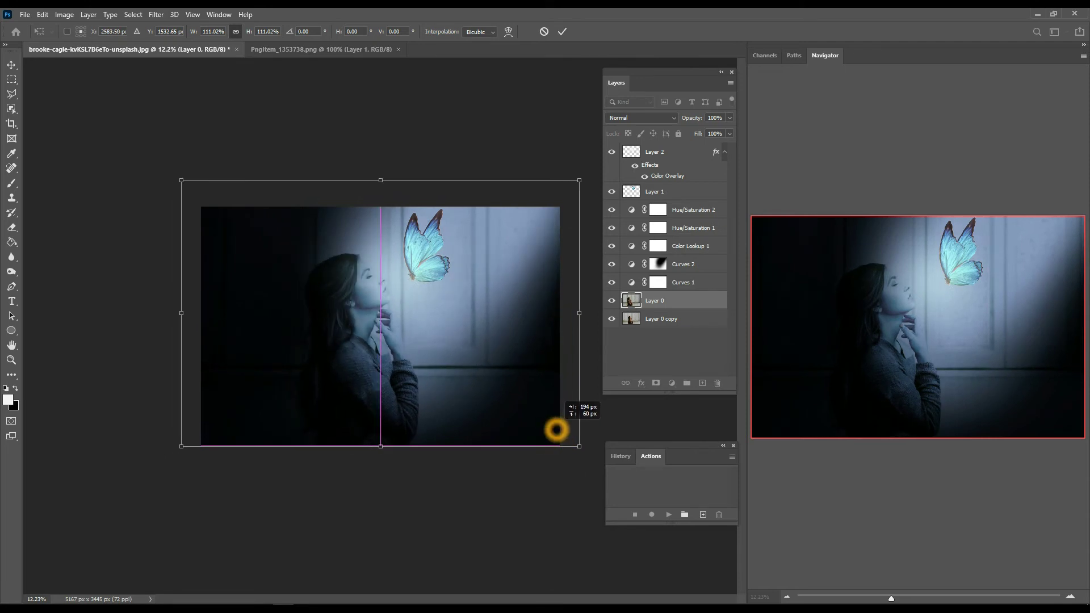
key(Return)
- Scale the butterfly and glow layers together to about 90% and move them up
ctrl+click(425, 241)
key(ctrl+t)
click(664, 192)
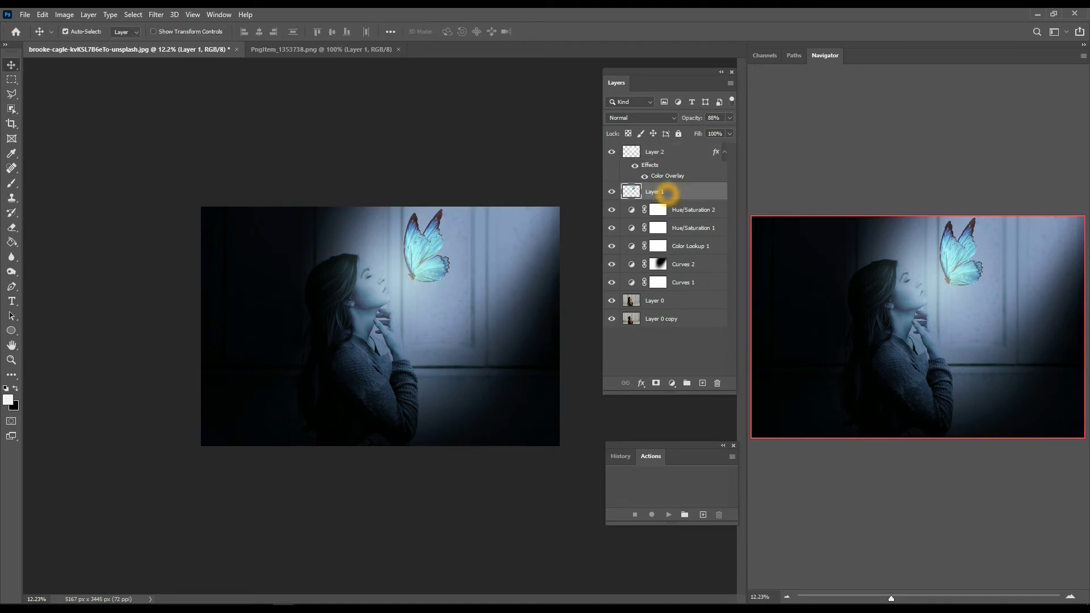
ctrl+click(653, 153)
key(ctrl+t)
drag(502, 207, 494, 214)
mouse_move(474, 250)
mouse_down()
mouse_move(481, 220)
mouse_move(471, 246)
mouse_up()
drag(497, 204, 474, 234)
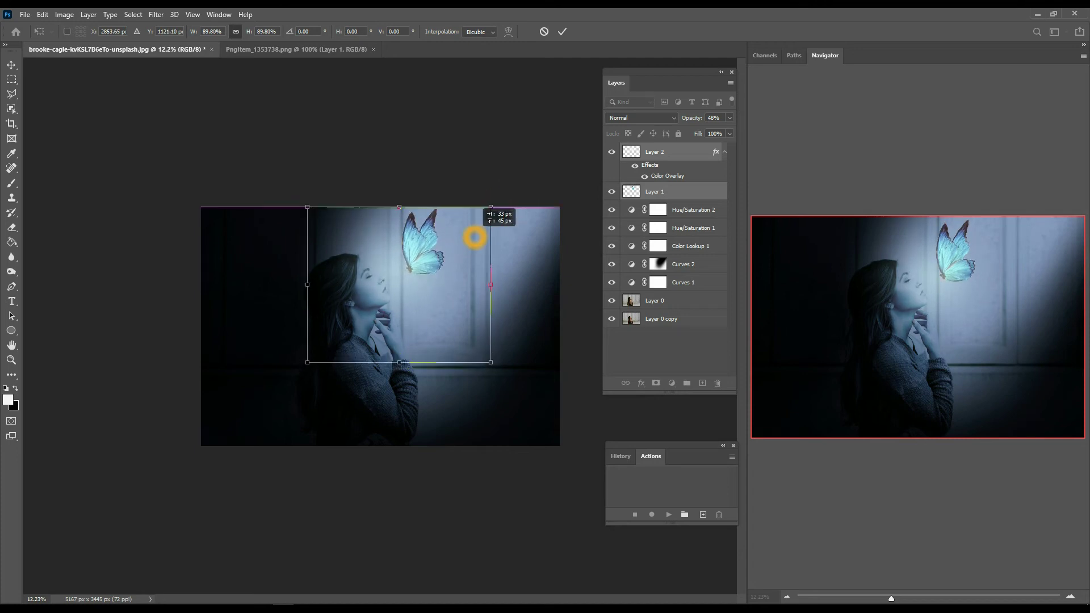
key(Return)
- Nudge the butterfly slightly to the right
scroll(465, 325, down, 2)
scroll(466, 325, up, 1)
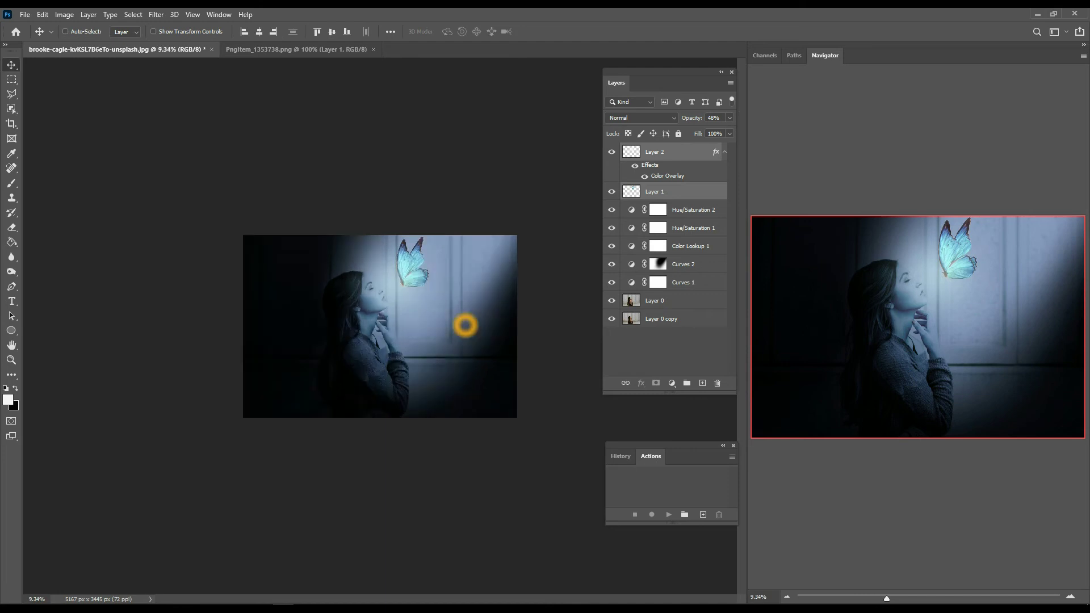
drag(402, 266, 413, 267)
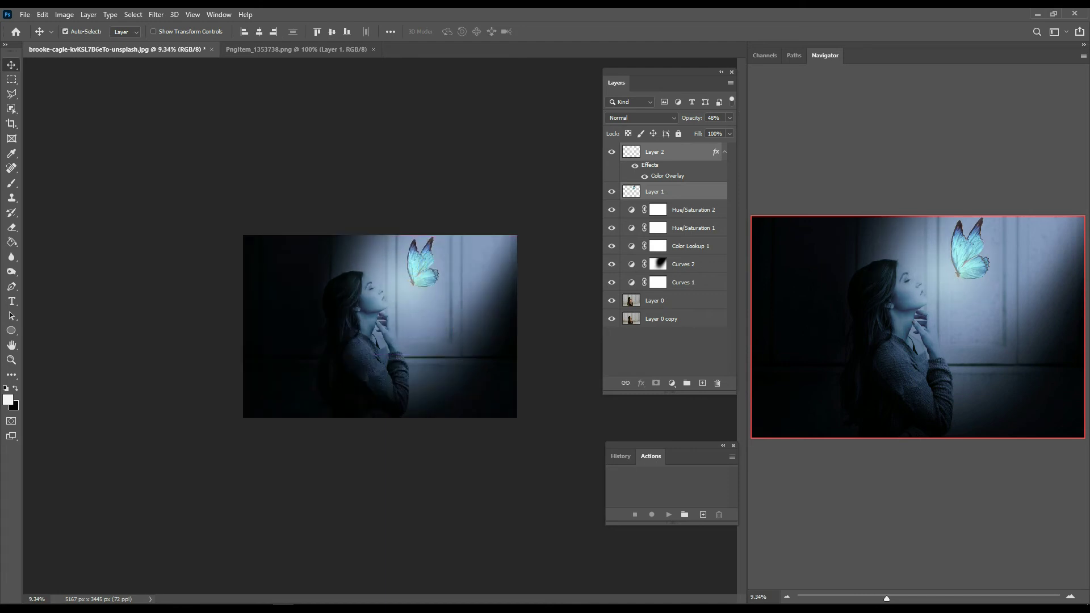
click(673, 194)
key(ctrl+t)
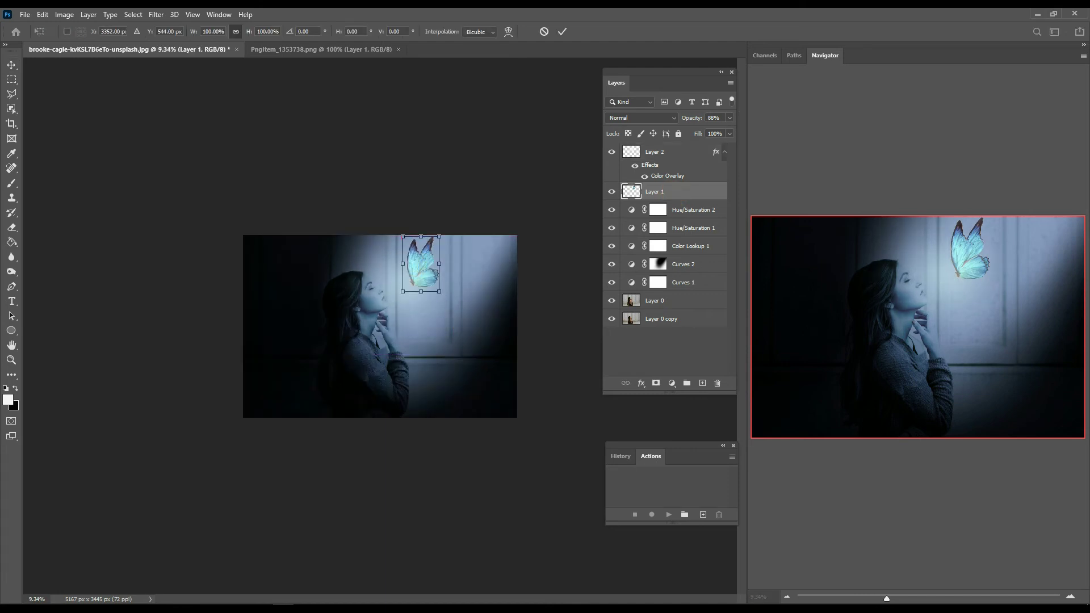
- Enlarge the Layer 2 glow, rotate it about -6° and shift it into place
click(645, 151)
key(ctrl+t)
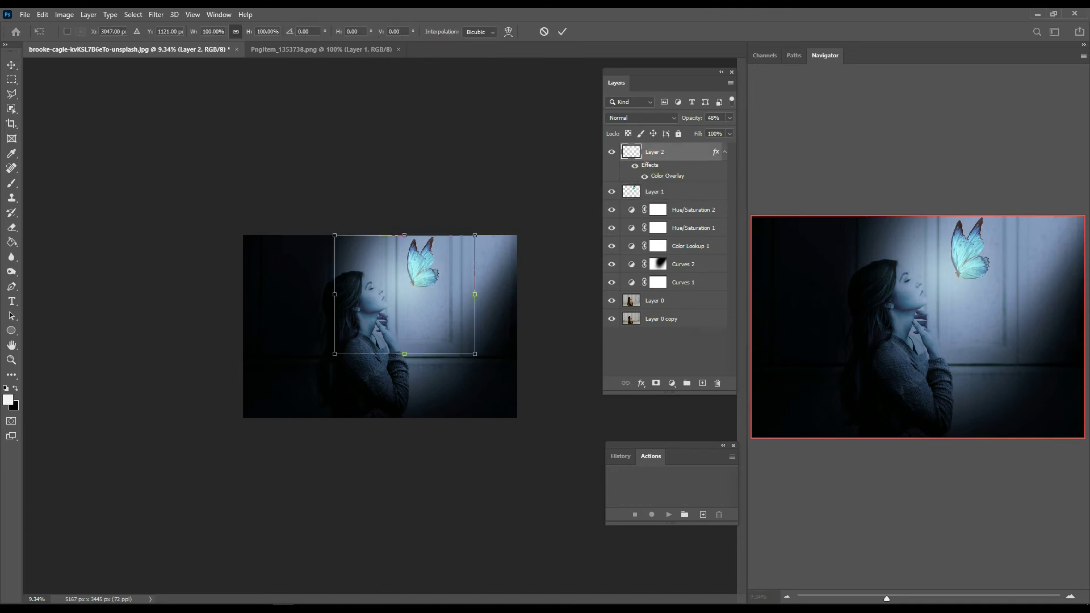
drag(474, 234, 496, 228)
drag(421, 288, 419, 285)
drag(527, 238, 521, 225)
drag(477, 266, 478, 264)
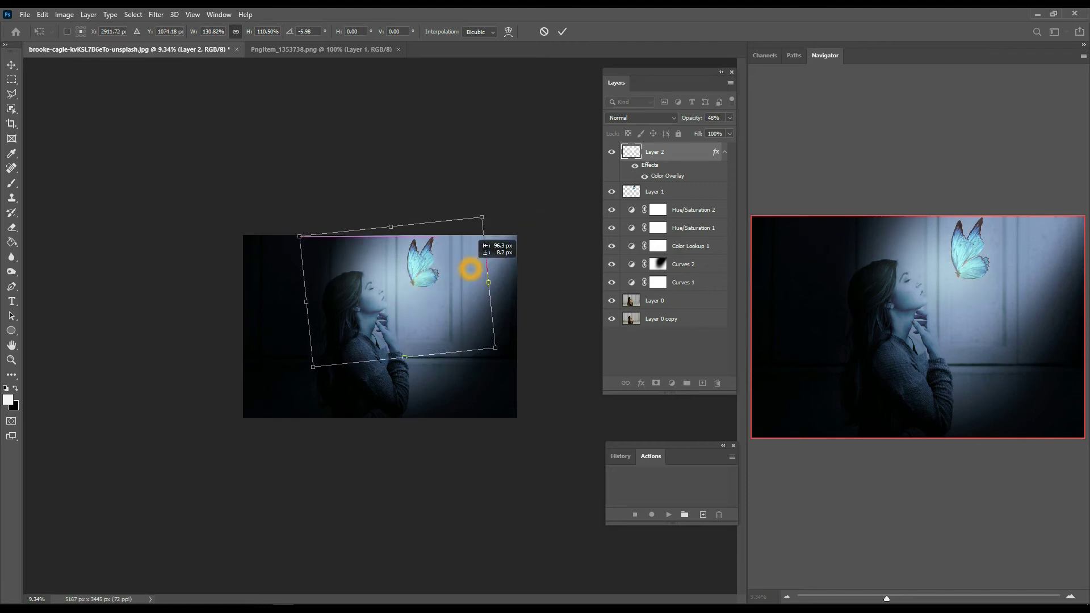
key(Return)
- Group Layer 2 through Layer 0 into Group 1 and toggle it to compare
scroll(454, 273, down, 2)
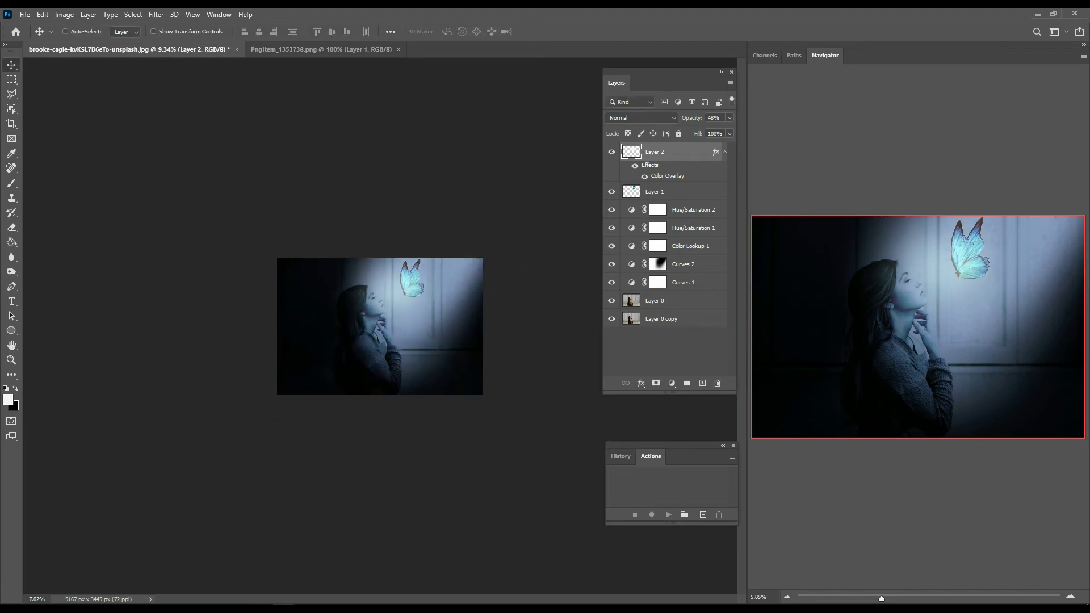
scroll(437, 280, up, 3)
click(632, 121)
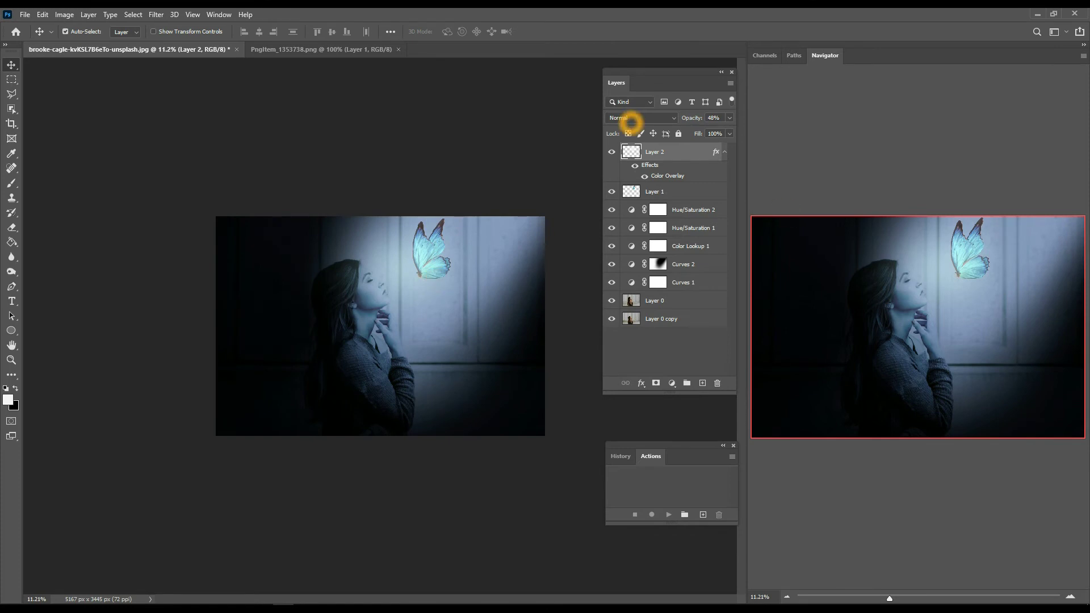
scroll(391, 392, down, 2)
scroll(395, 389, up, 2)
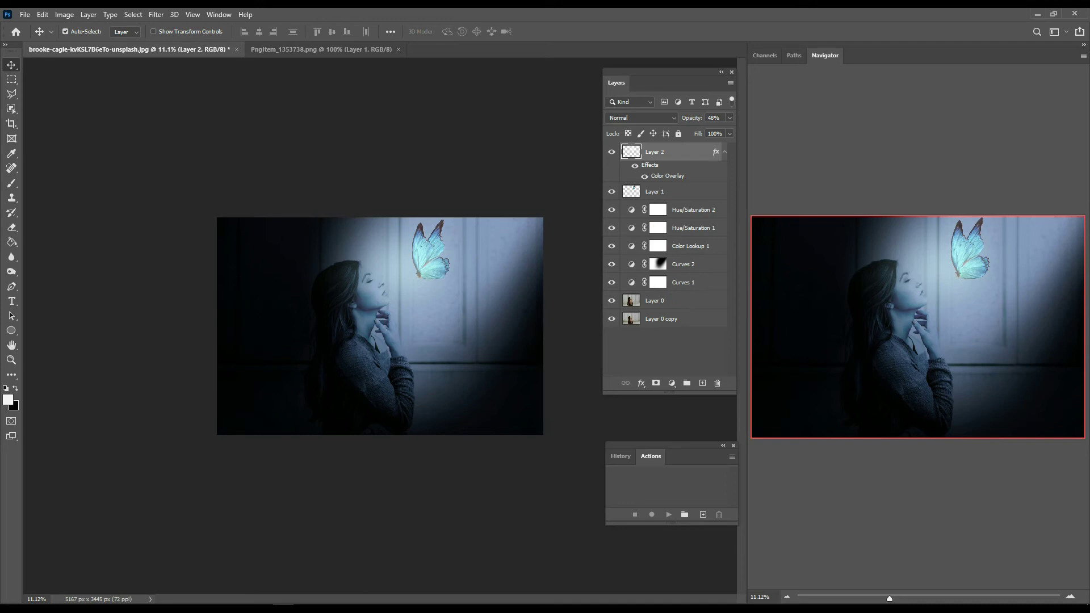
shift+click(686, 300)
click(686, 383)
click(613, 149)
click(613, 150)
click(614, 149)
click(613, 150)
- Merge Group 1 into a single layer
scroll(457, 249, up, 2)
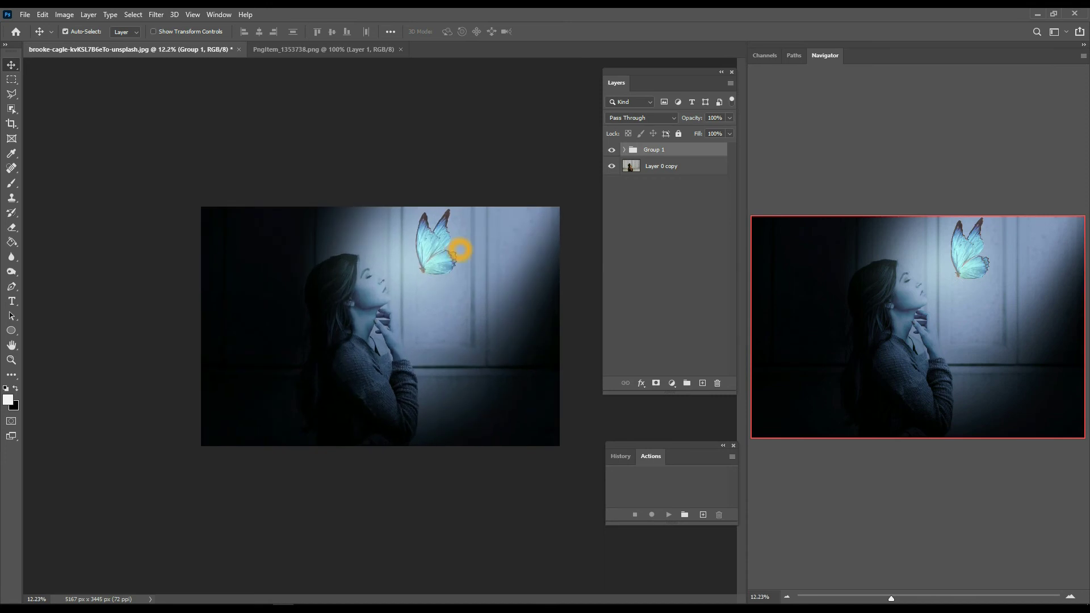
right_click(646, 149)
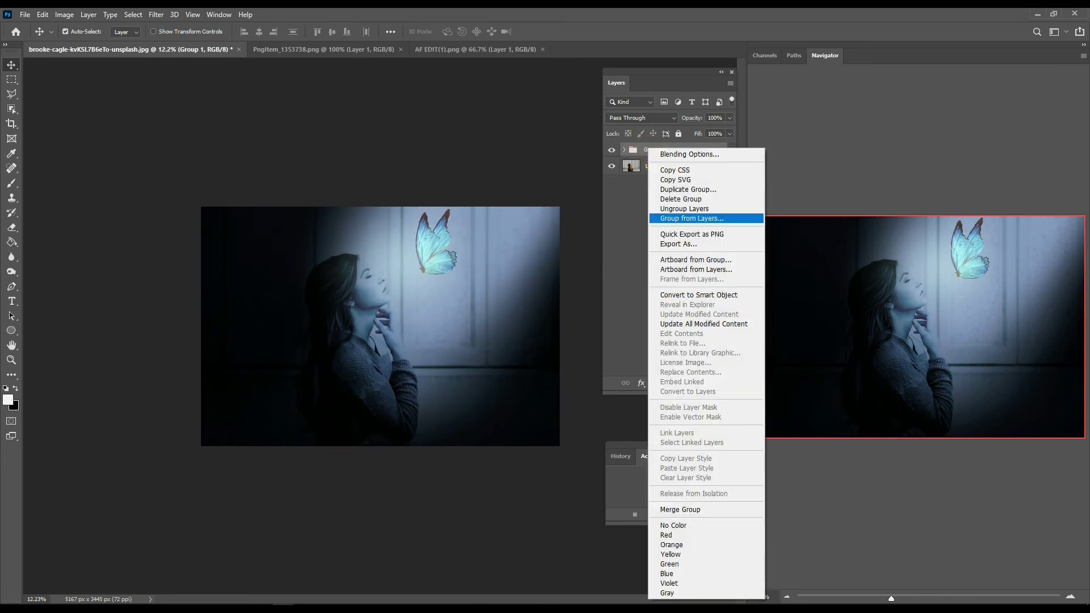
click(680, 509)
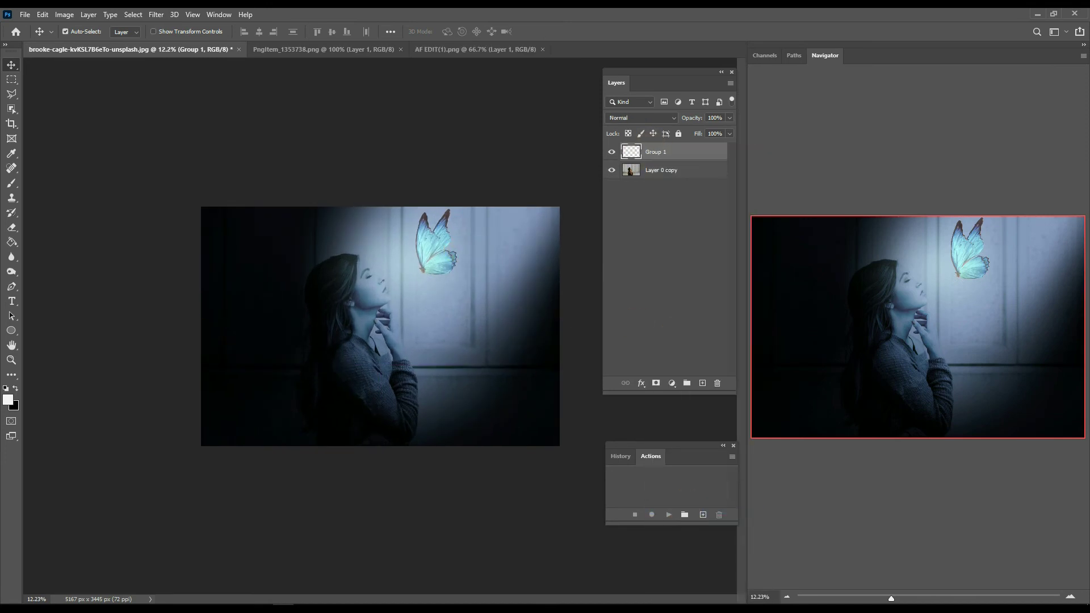
- Drag the snow image from AF EDIT(1).png onto the portrait as a new layer
click(25, 14)
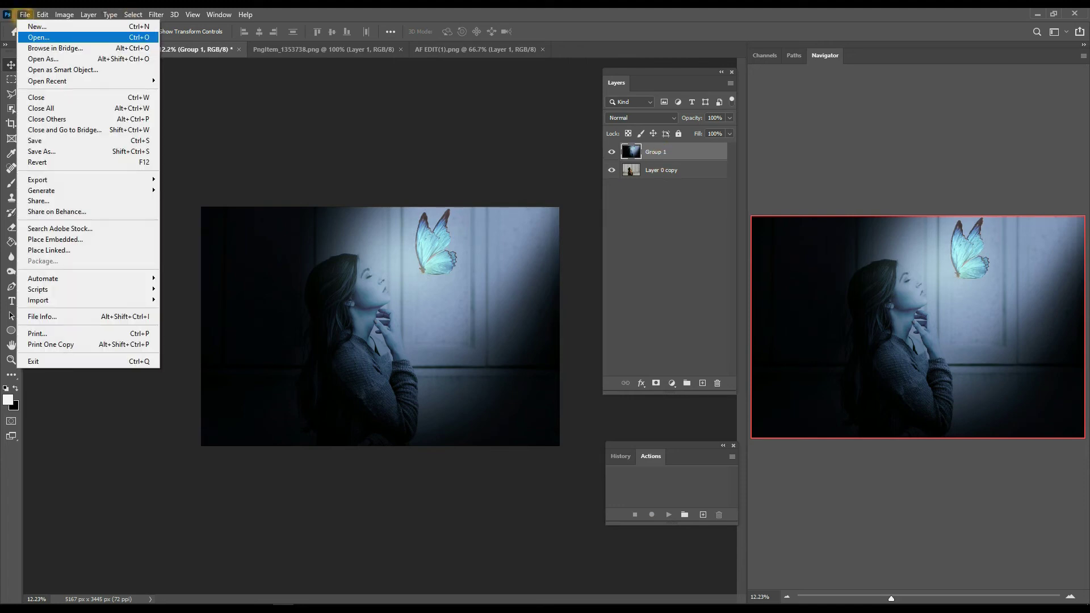
click(34, 37)
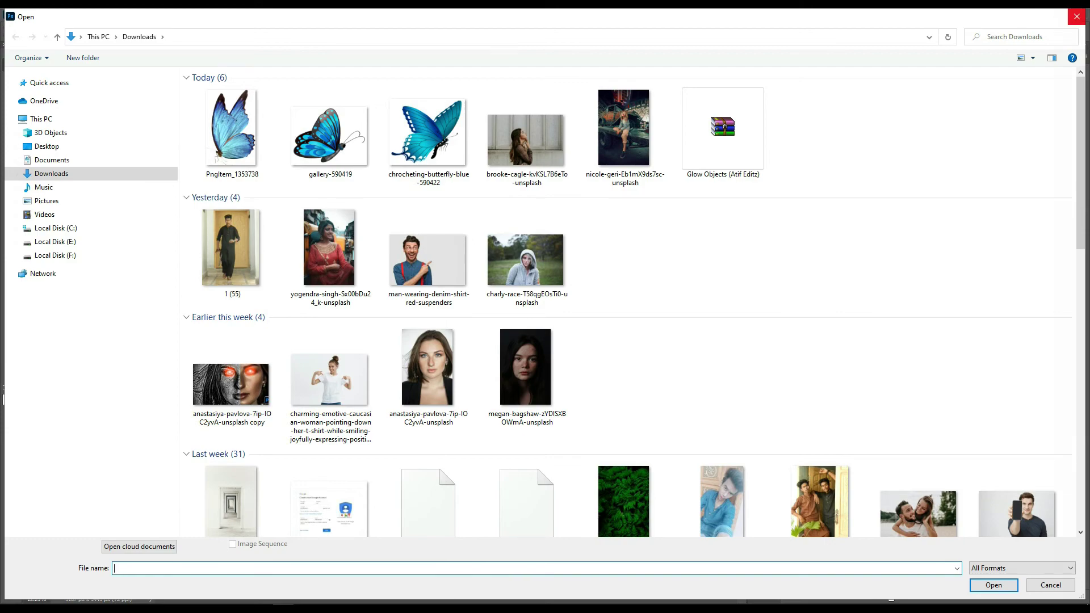
click(1076, 16)
click(433, 50)
mouse_move(412, 216)
mouse_down()
mouse_move(152, 55)
mouse_move(446, 372)
mouse_move(455, 404)
mouse_up()
- Scale the snow layer up to about 332% and shift it right
key(ctrl+t)
drag(416, 354, 455, 372)
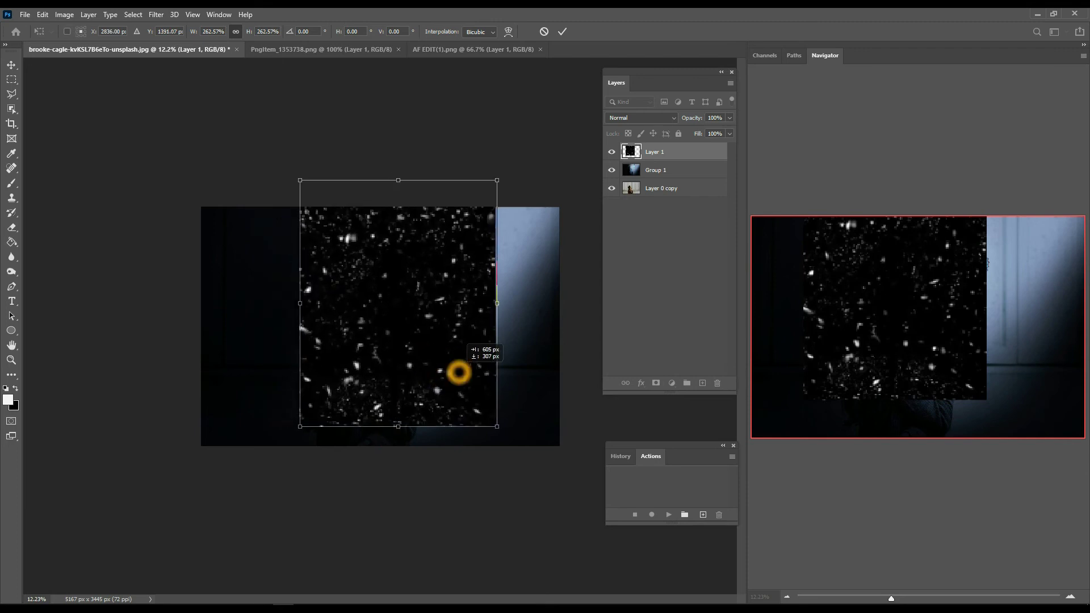
drag(499, 424, 515, 448)
drag(473, 416, 519, 413)
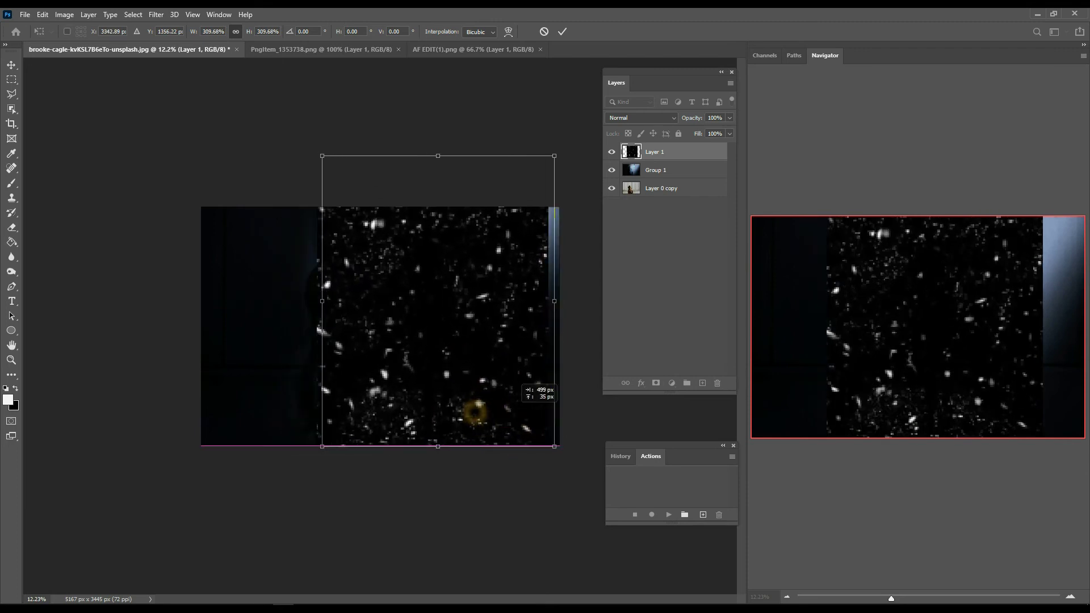
mouse_move(562, 448)
mouse_down()
mouse_move(541, 447)
mouse_move(536, 421)
mouse_up()
- Apply the snow layer's previous transform and set its blend mode to Screen
key(Return)
click(641, 117)
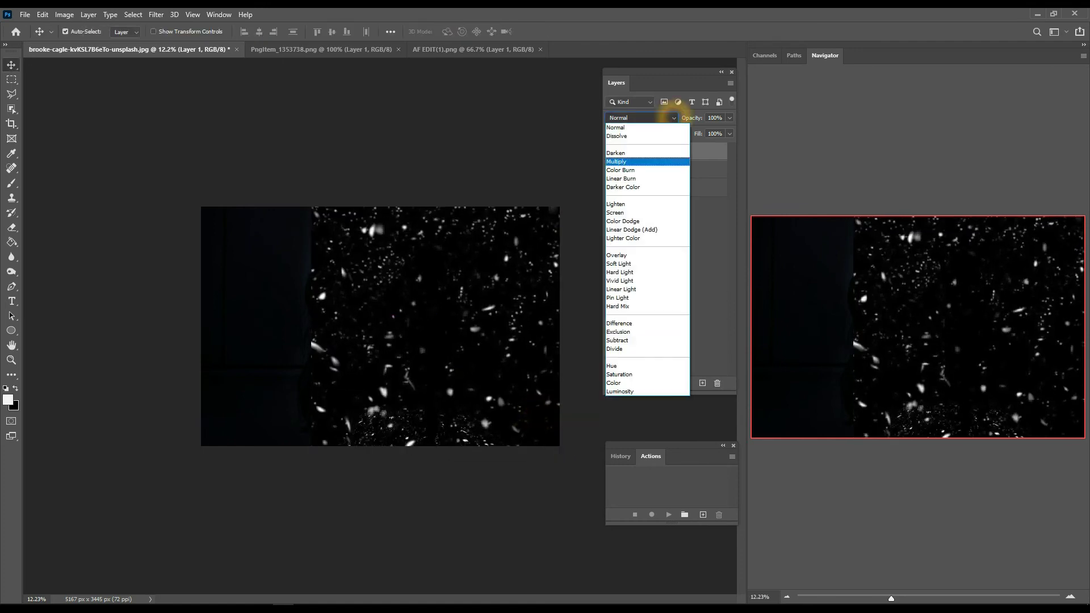
click(635, 214)
click(446, 320)
- Scale the snow layer to about 152% and shift it slightly left and down
key(ctrl+t)
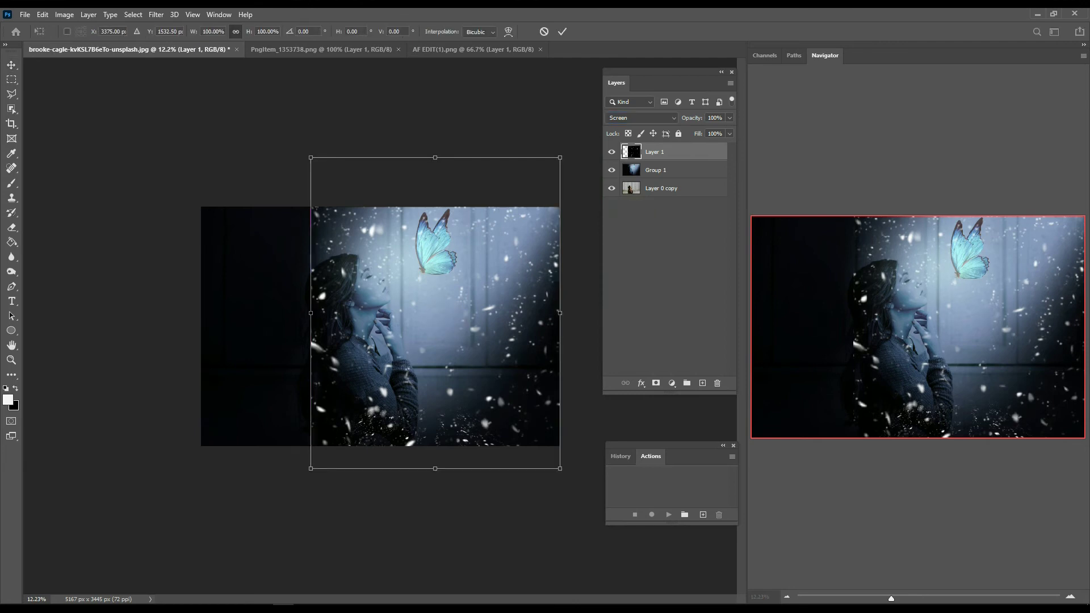
drag(529, 444, 583, 511)
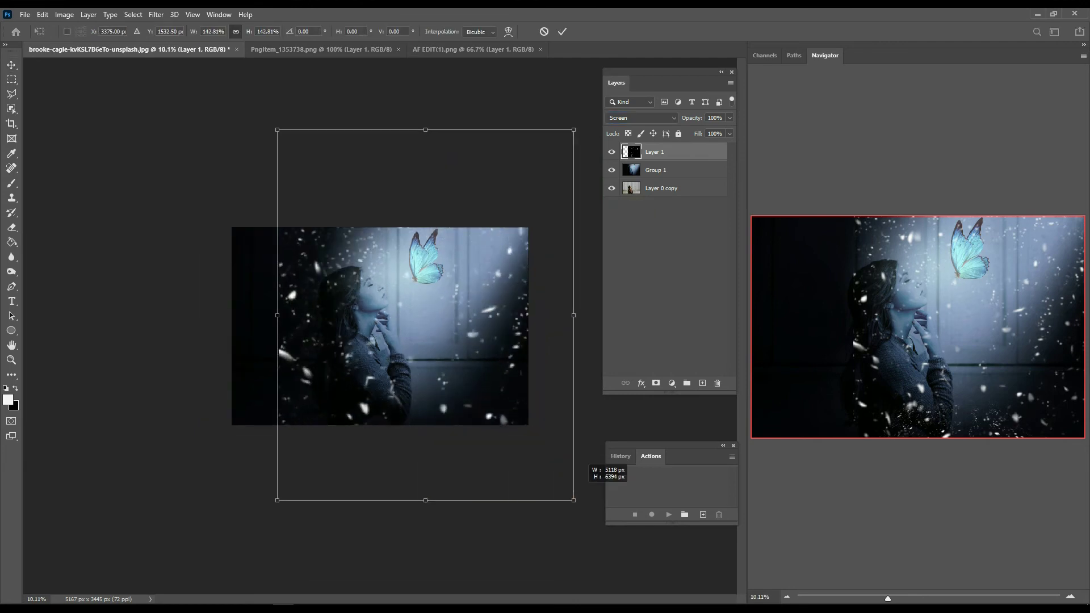
drag(561, 452, 526, 509)
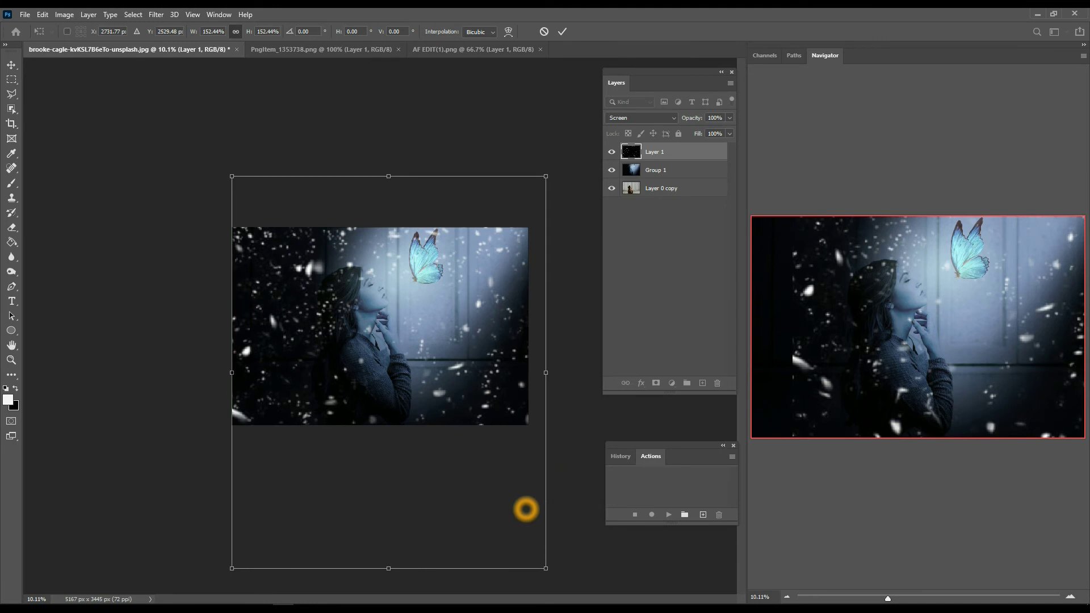
key(Return)
scroll(497, 301, down, 2)
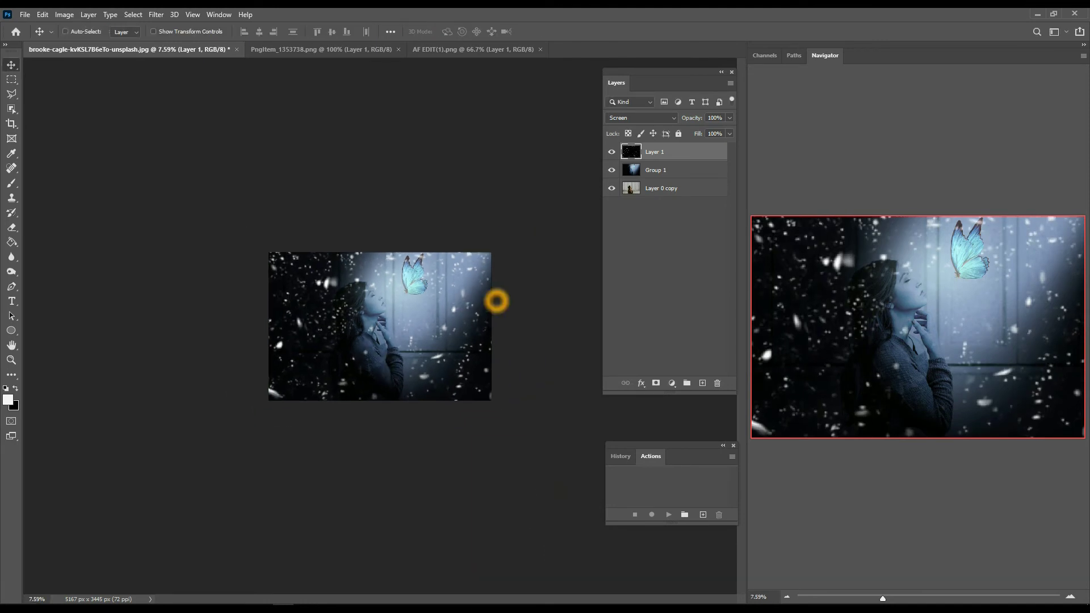
scroll(497, 301, up, 3)
- Lower the snow layer's opacity to 99%
drag(691, 118, 690, 118)
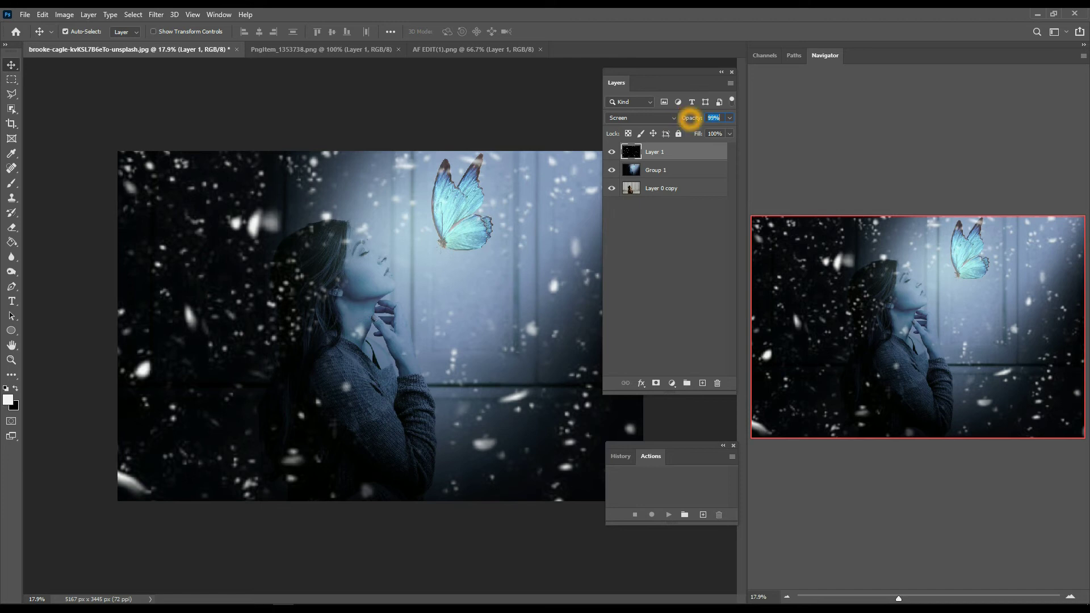
scroll(378, 327, down, 1)
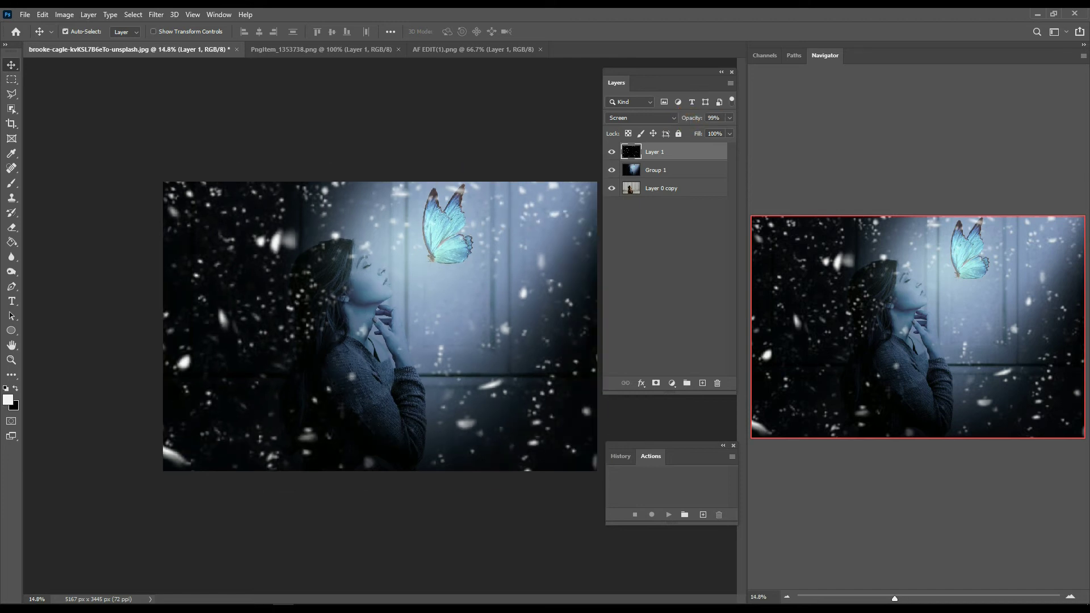
click(12, 183)
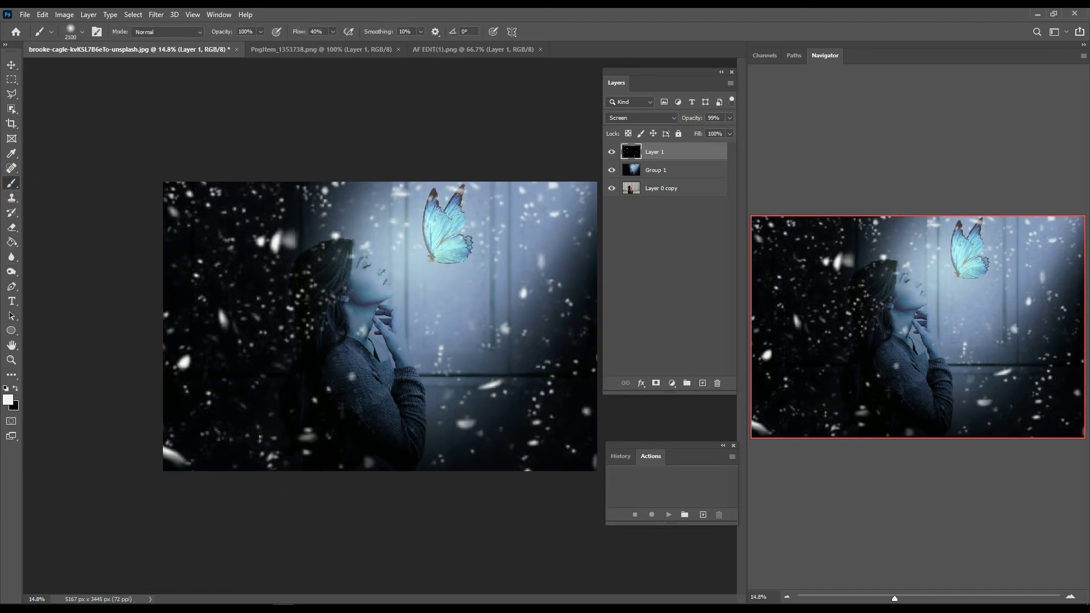
- Try brushing a soft white glow around the head, then undo both strokes
click(348, 250)
key(ctrl+z)
click(362, 242)
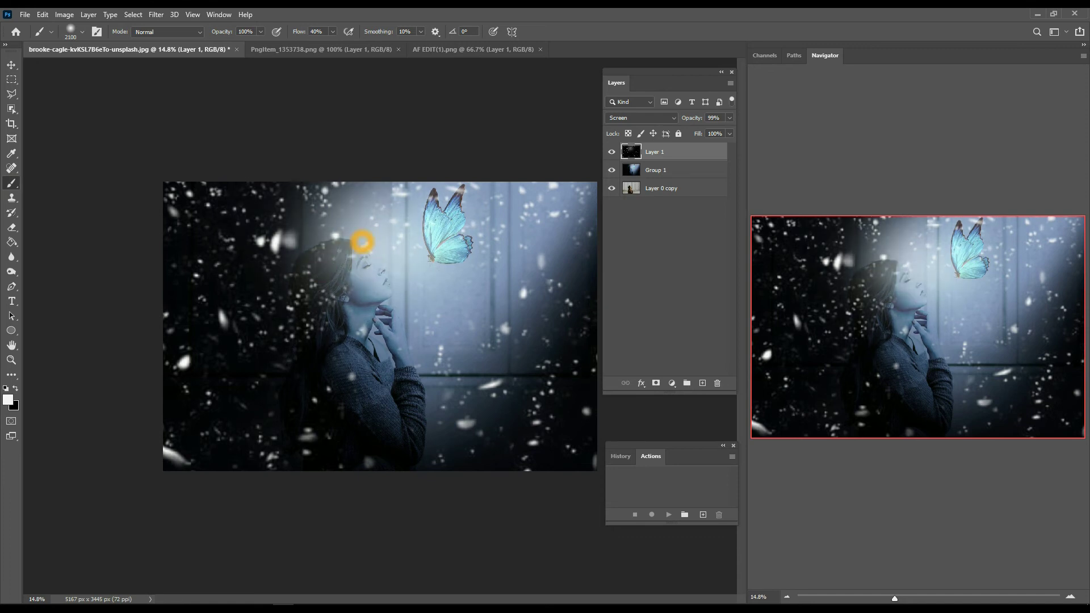
key(ctrl+z)
click(391, 283)
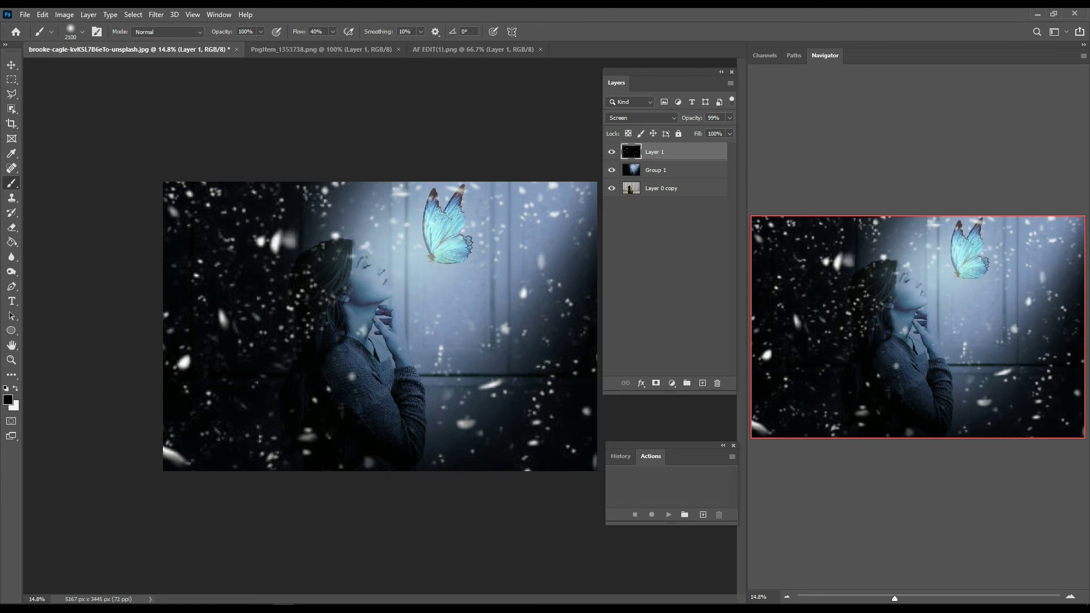
- Erase snow specks near the woman's face and nudge the snow layer up-left
click(13, 228)
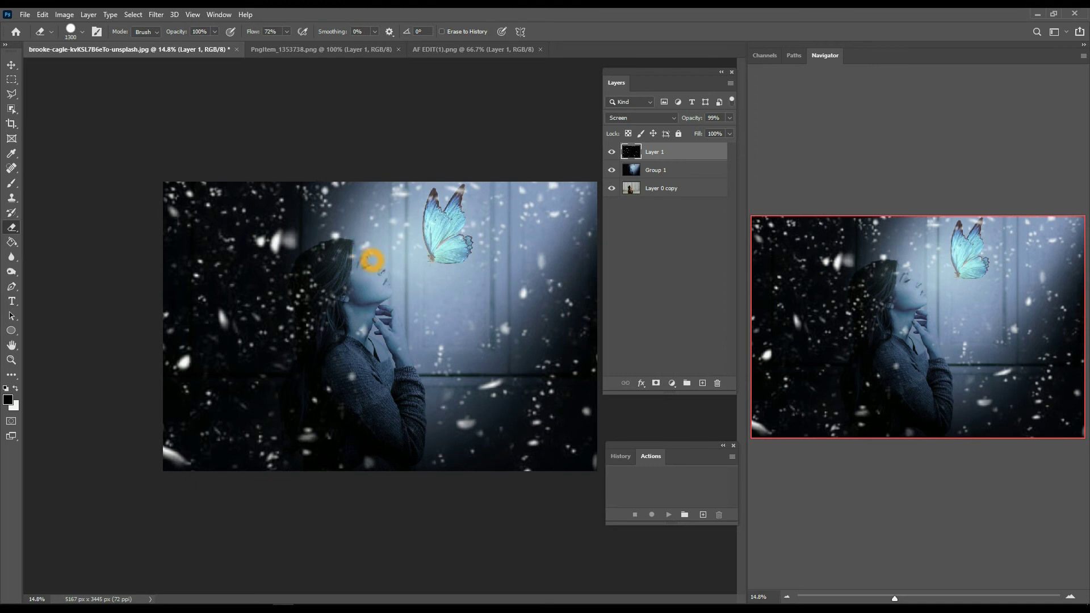
click(372, 260)
scroll(380, 327, down, 2)
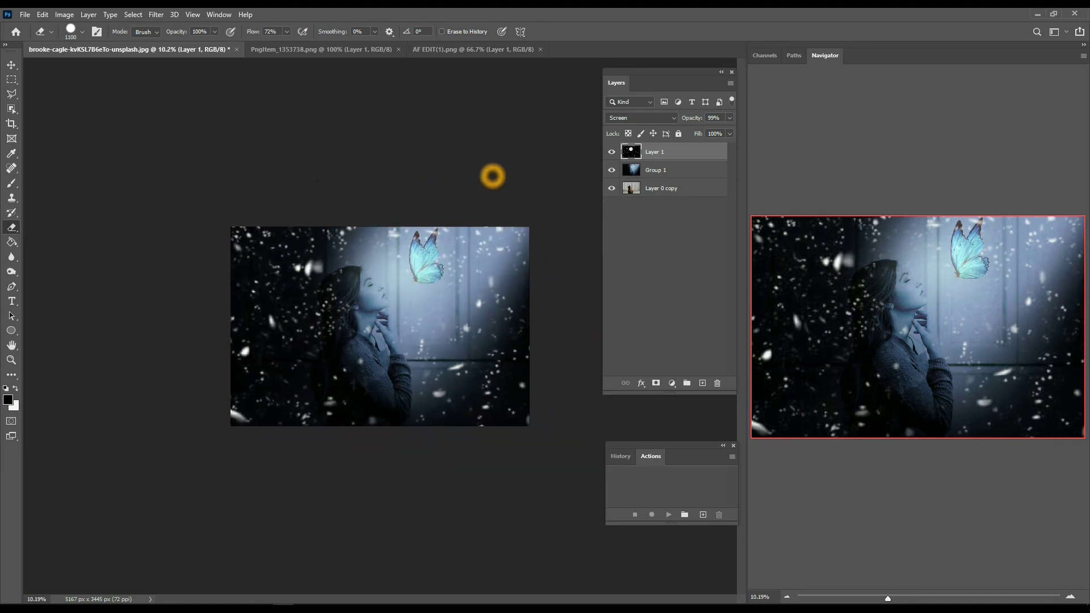
click(454, 300)
click(12, 64)
drag(427, 329, 411, 307)
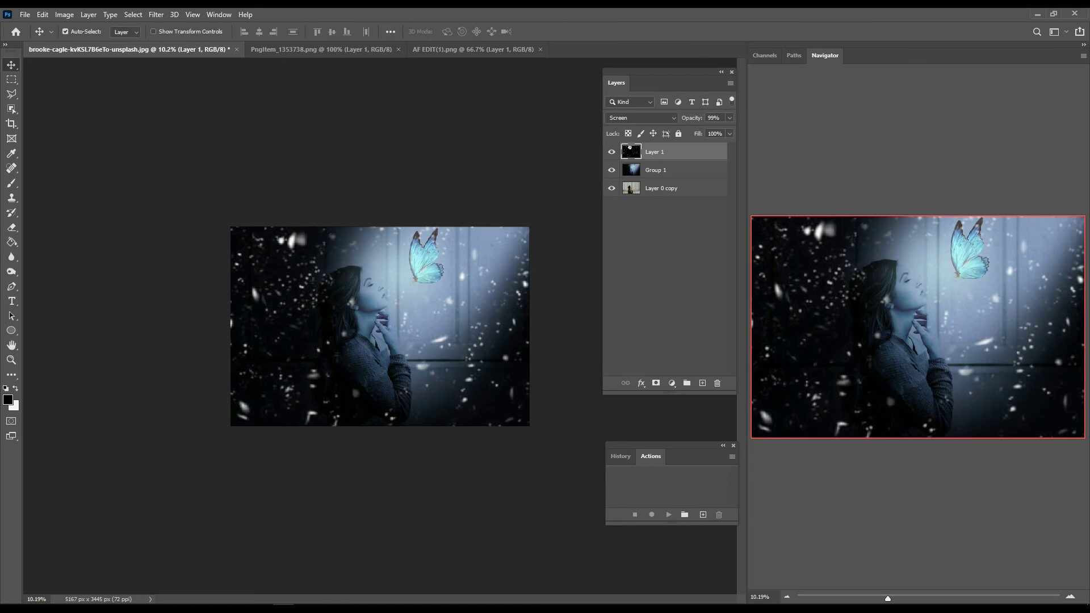
- Add a bright cyan (#00fff6) Solid Color fill layer and start previewing its blend modes
click(686, 158)
click(672, 383)
click(695, 396)
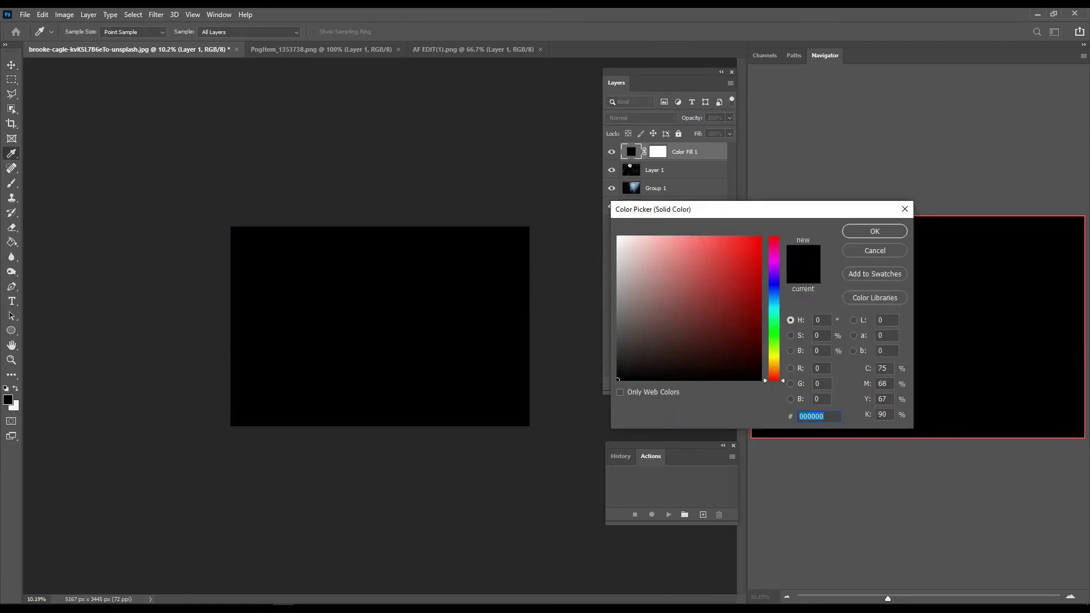
click(778, 308)
click(760, 237)
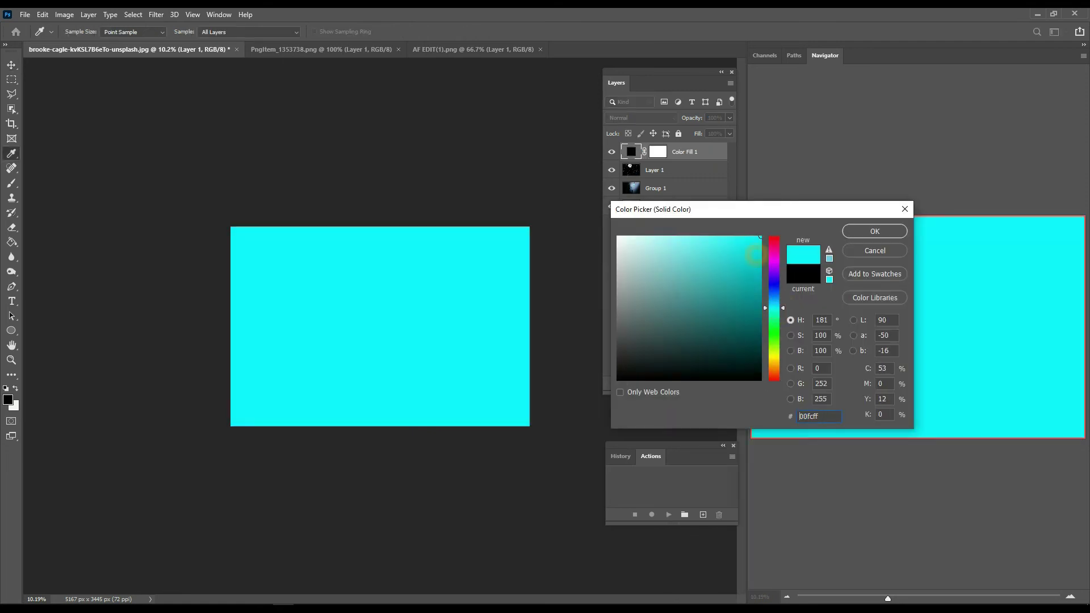
drag(779, 308, 779, 309)
click(871, 231)
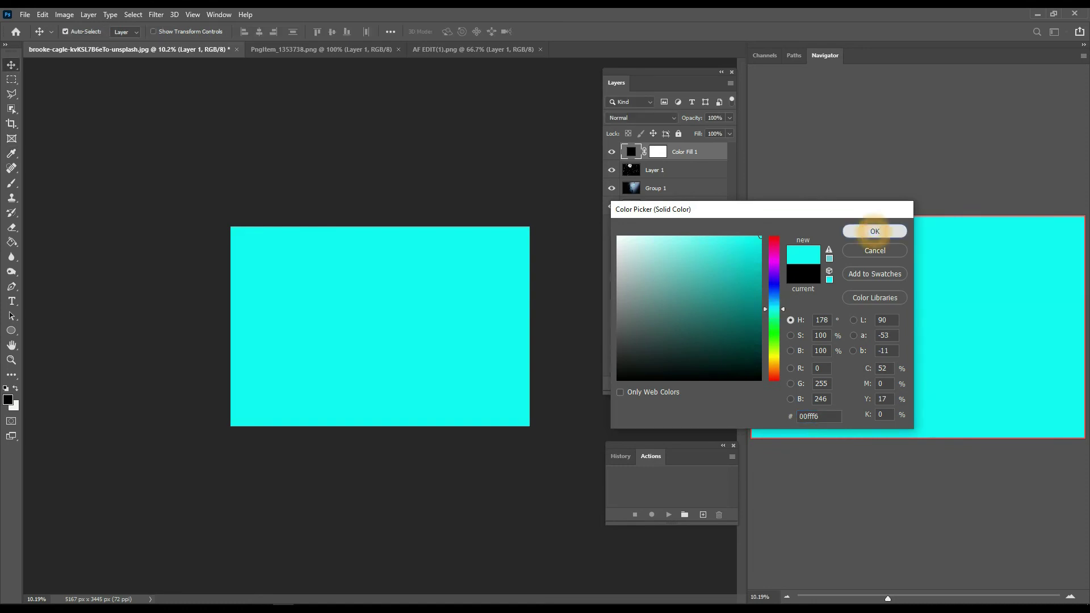
click(653, 118)
key(Down)
key(Down)
key(Down)
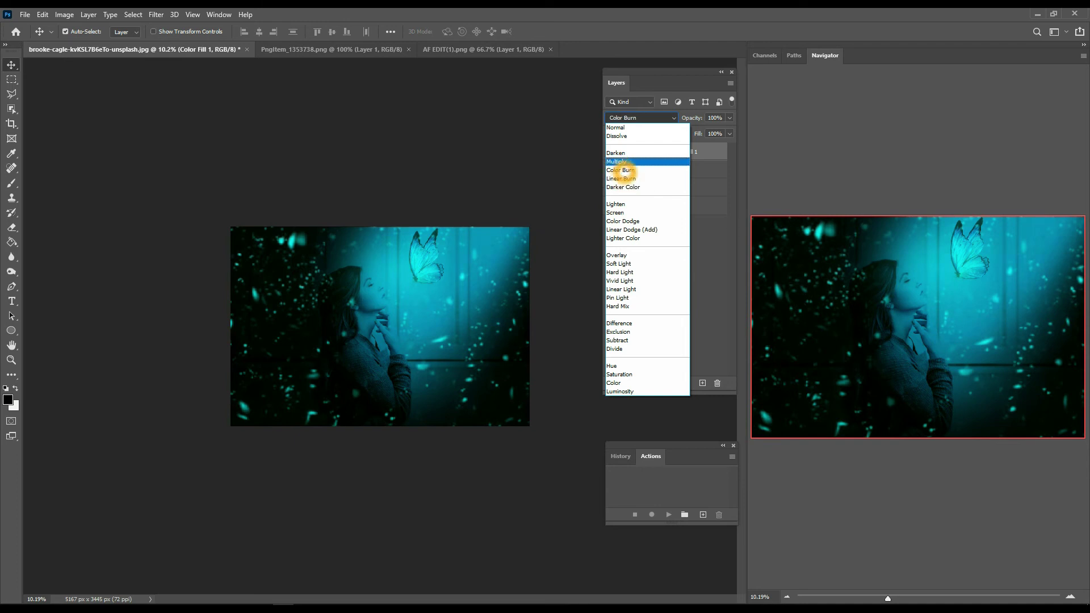
- Preview Color Burn, Linear Dodge and other modes on Color Fill 1, then choose Luminosity
key(Up)
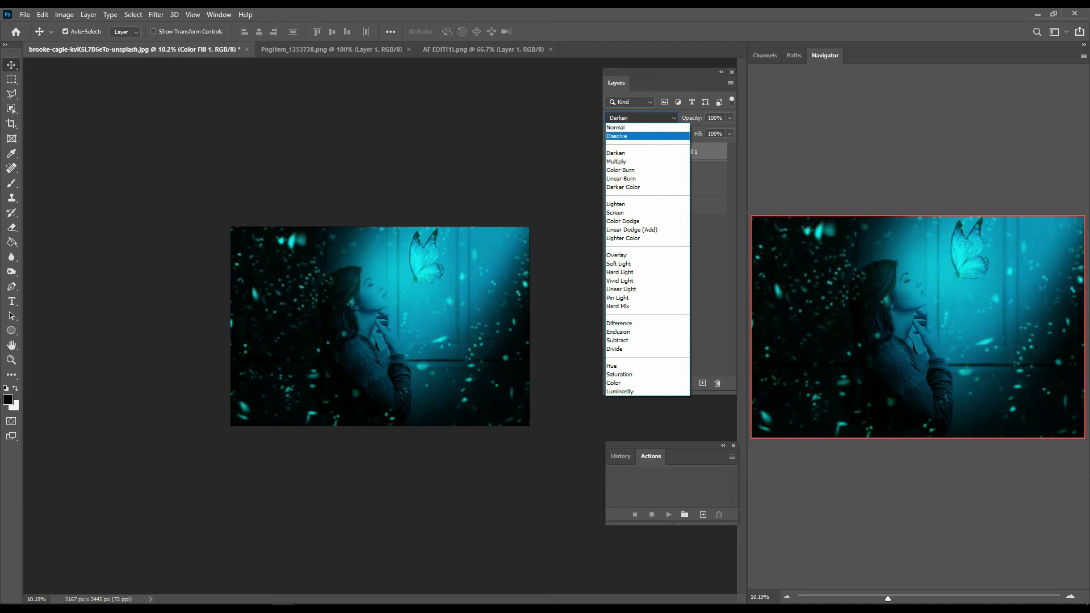
key(Down)
key(Down)
key(Down)
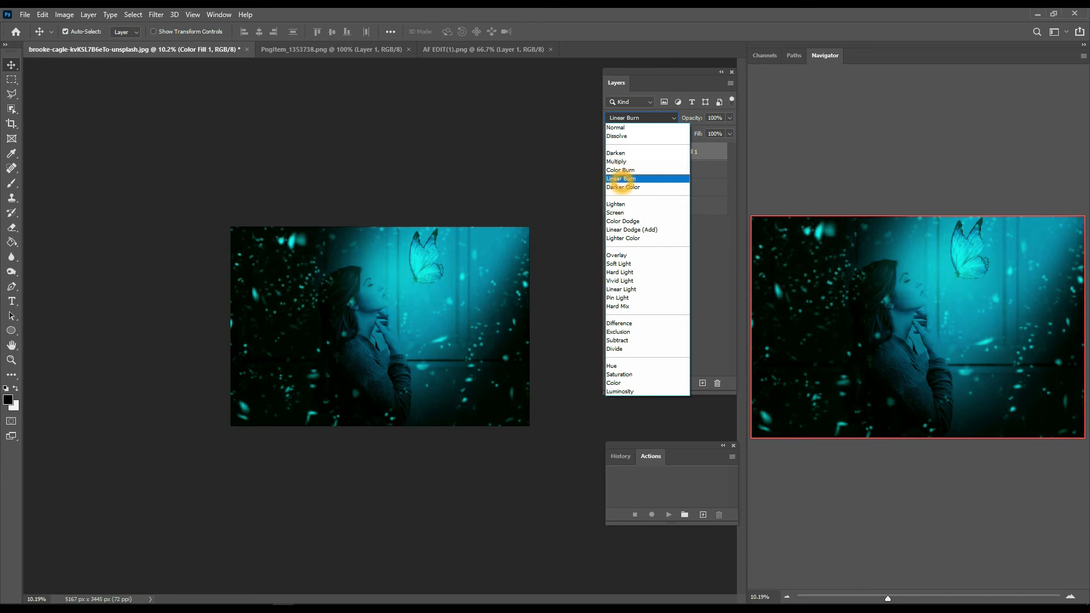
key(Down)
key(Down)
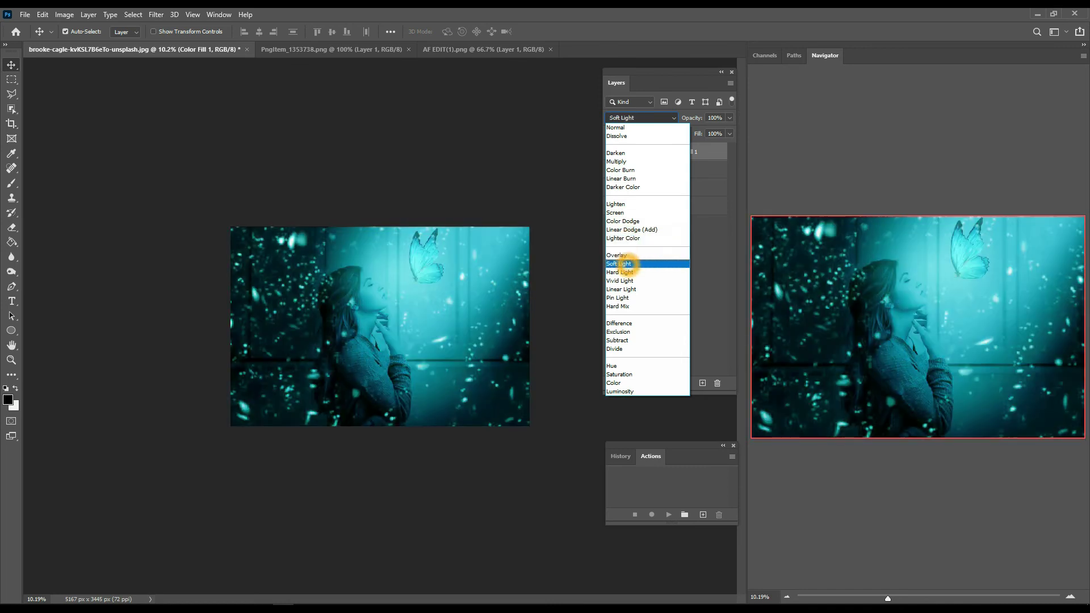
key(Down)
key(Down)
key(Down)
key(Down)
click(620, 391)
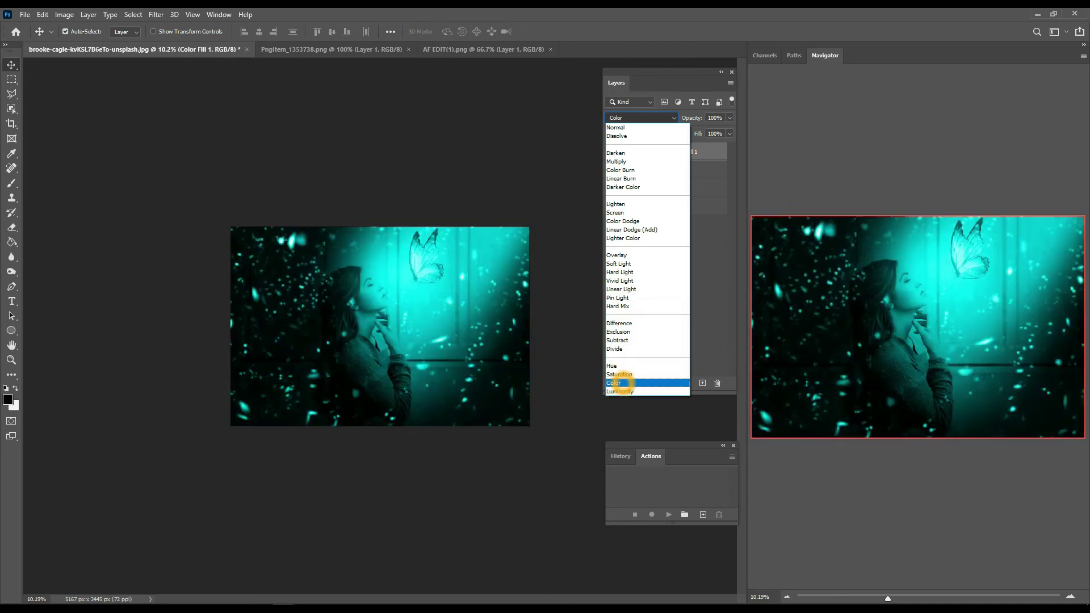
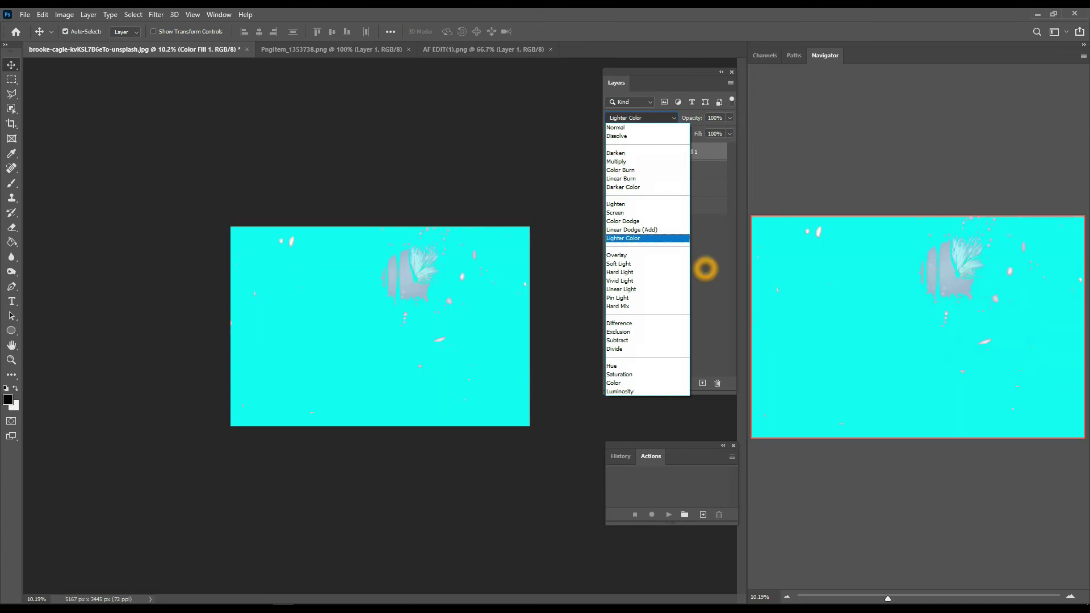
- Clip Color Fill 1 to Layer 1 and set its blend mode to Color
click(640, 161)
click(680, 255)
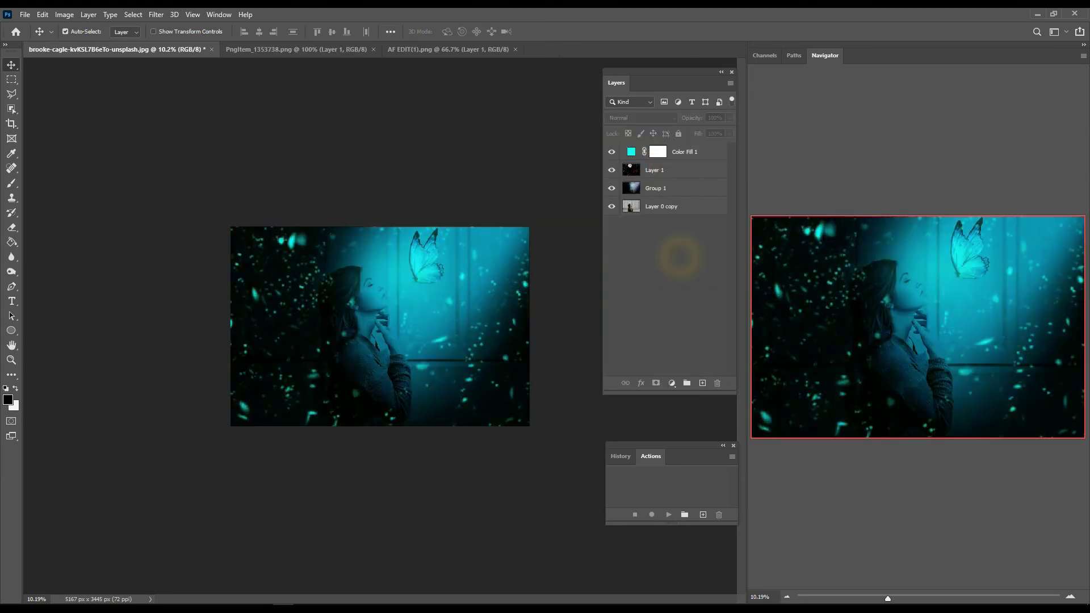
right_click(701, 149)
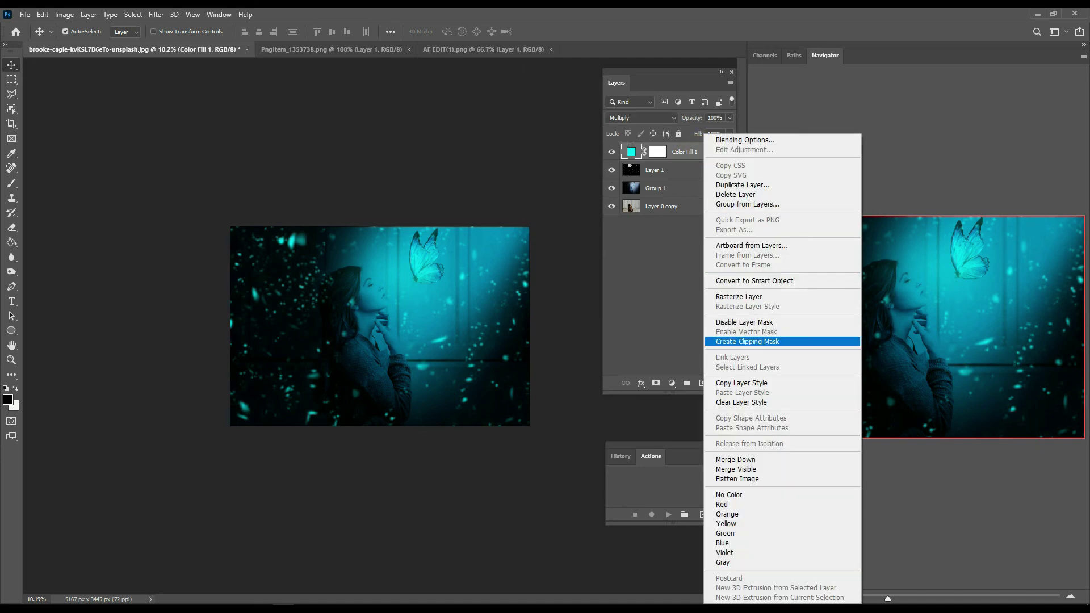
click(770, 342)
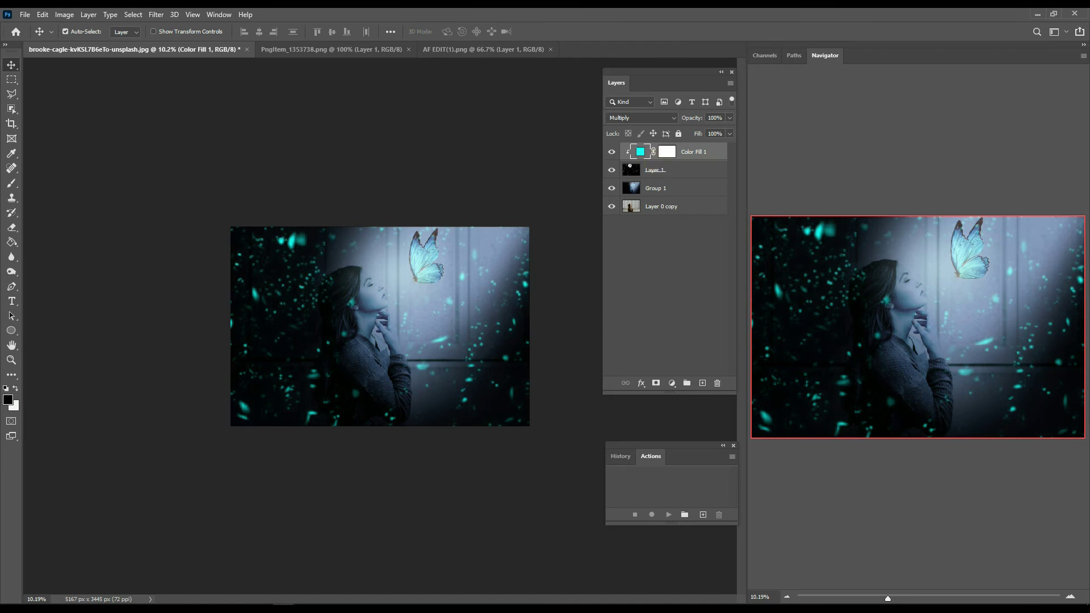
click(642, 118)
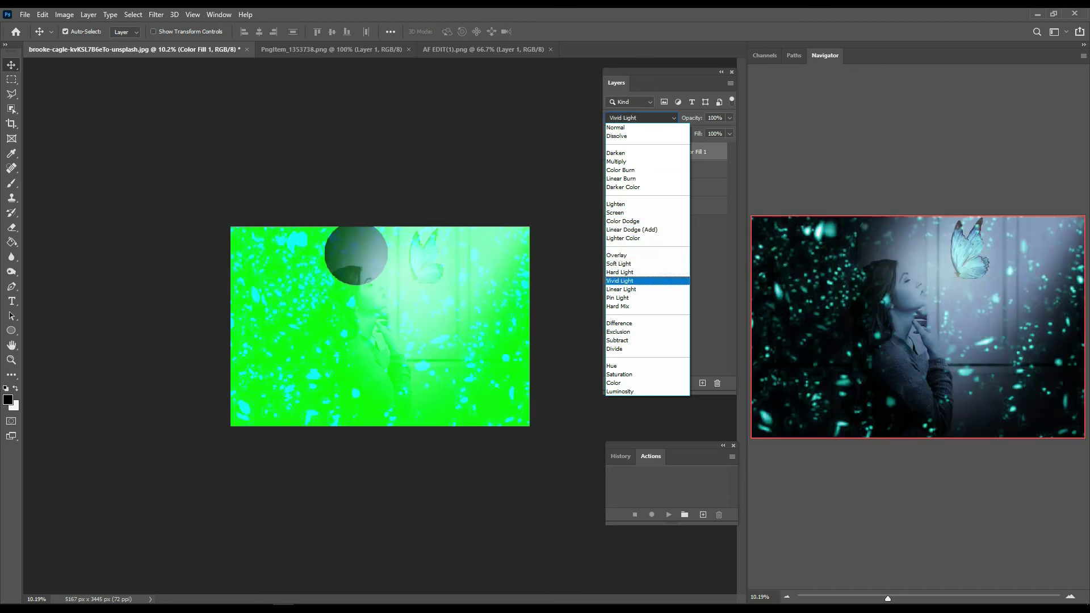
key(Up)
key(Up)
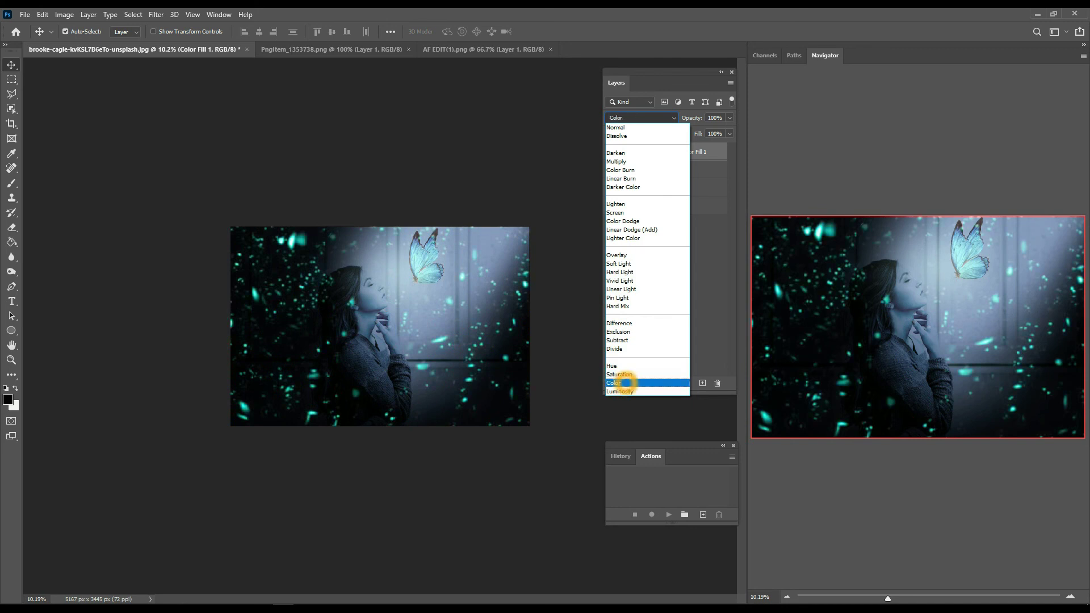
click(623, 383)
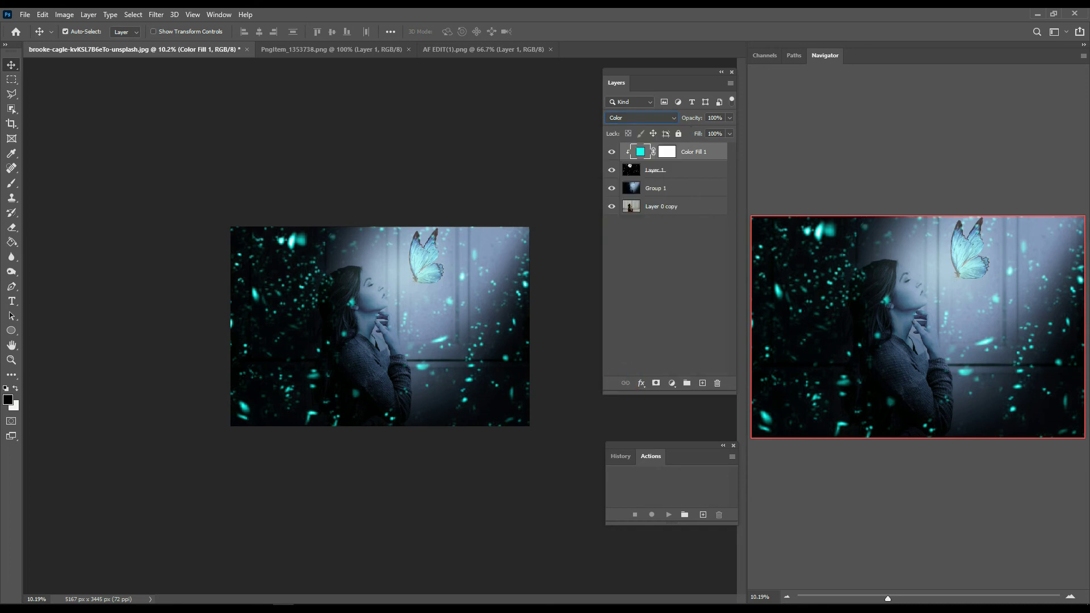
key(ctrl)
- Close the PngItem and AF EDIT tabs and duplicate Group 1 as Group 1 copy
click(375, 50)
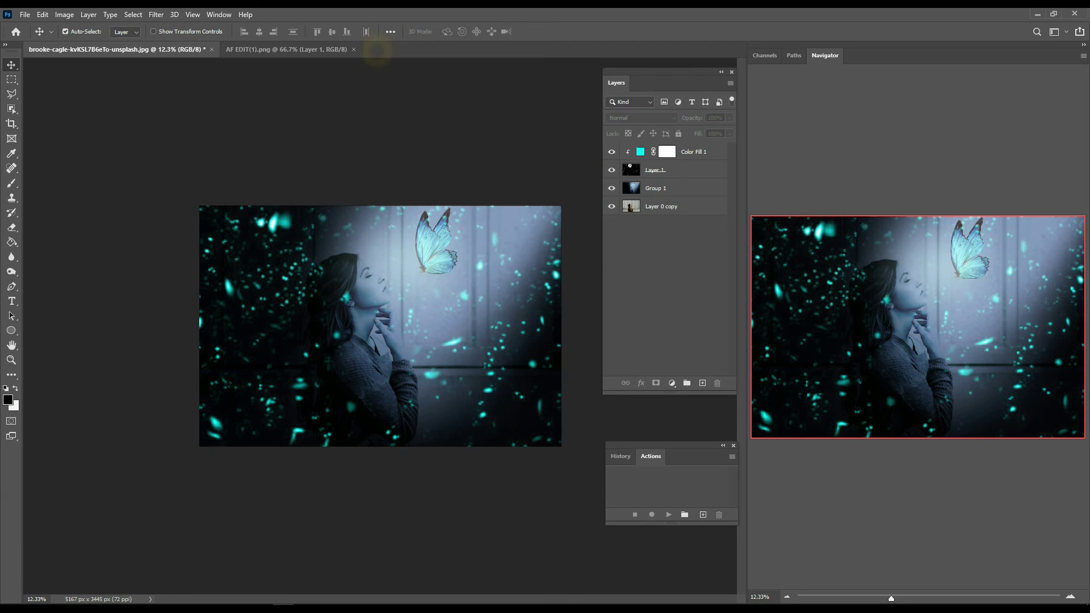
click(353, 49)
click(687, 188)
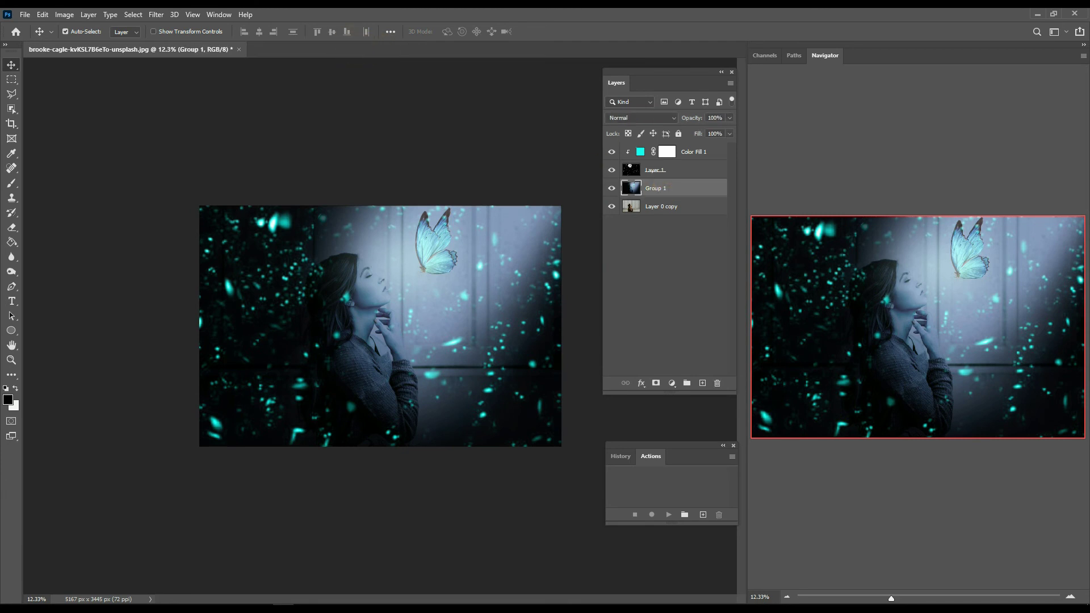
right_click(686, 188)
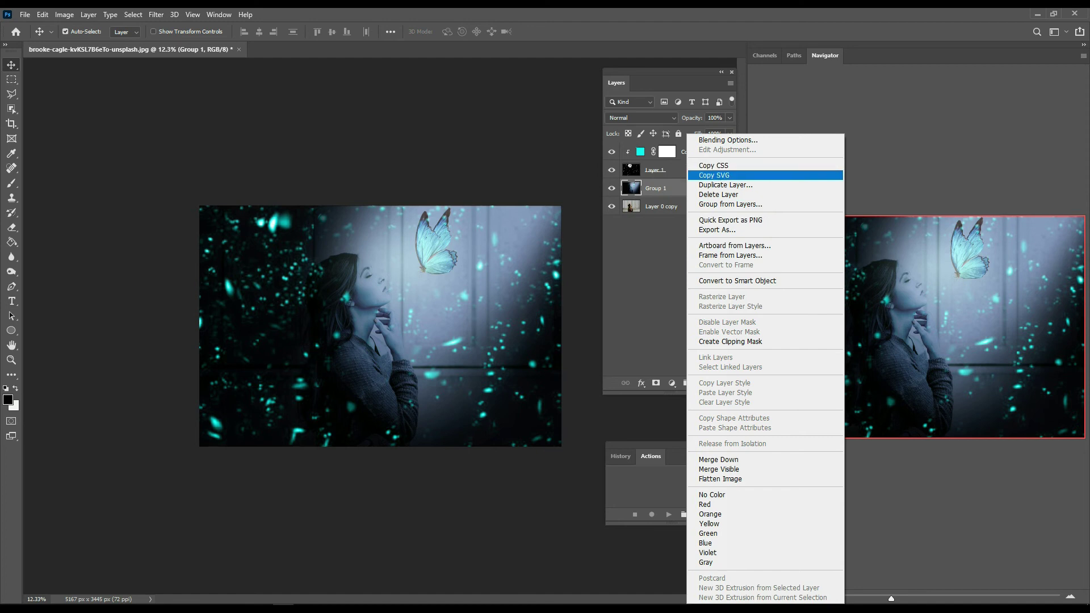
click(726, 184)
click(640, 177)
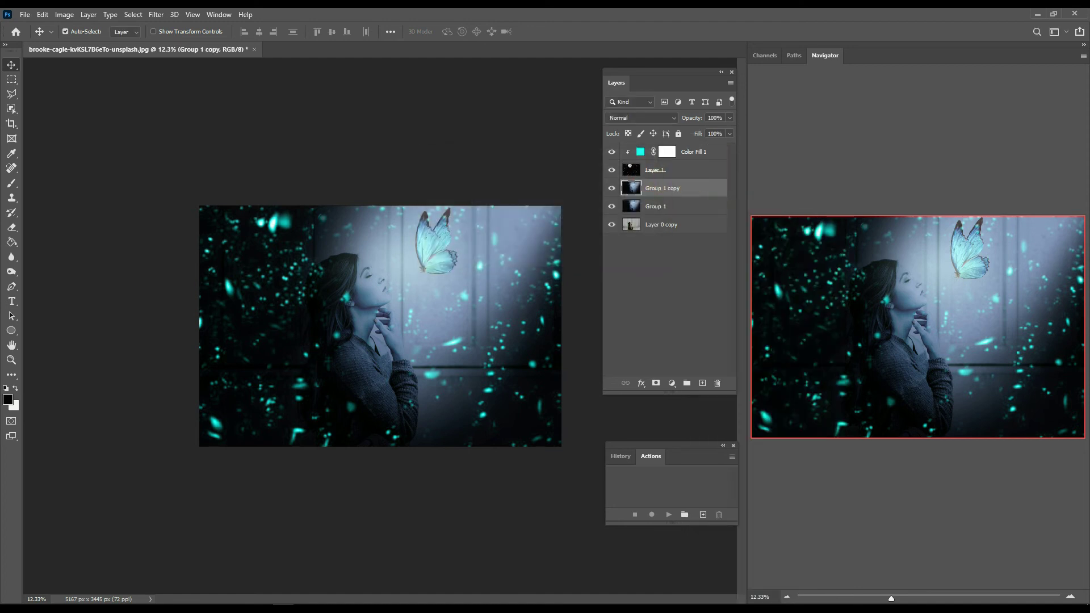
- Toggle the colour fill's visibility to compare, leaving every layer visible
click(683, 152)
click(612, 152)
click(612, 151)
scroll(452, 243, down, 2)
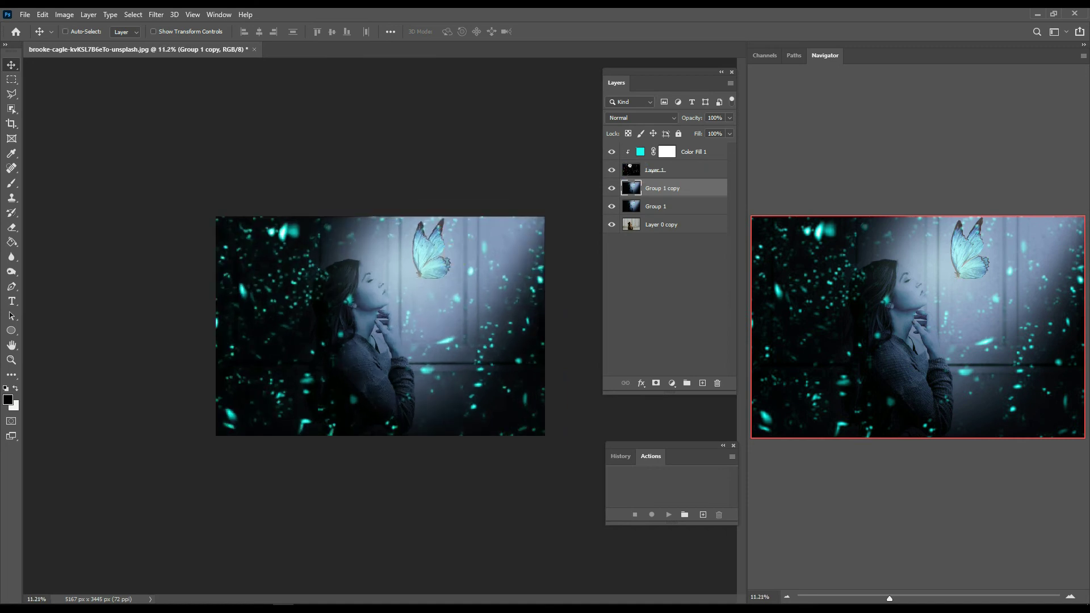
scroll(473, 254, up, 1)
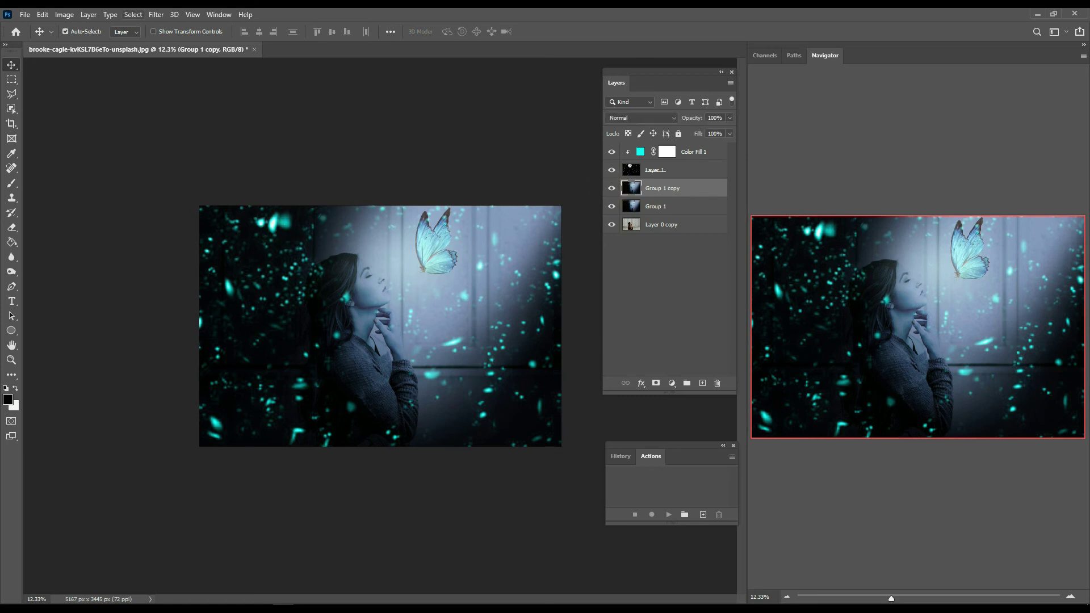
click(156, 14)
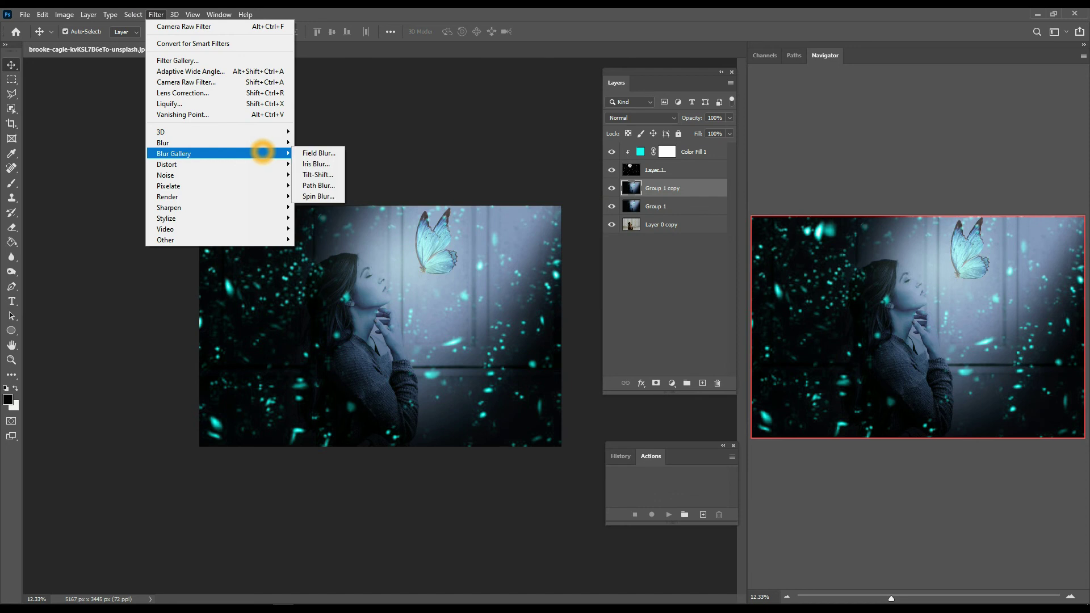
- Apply the Camera Raw Filter to Group 1 copy using the previous settings
click(187, 81)
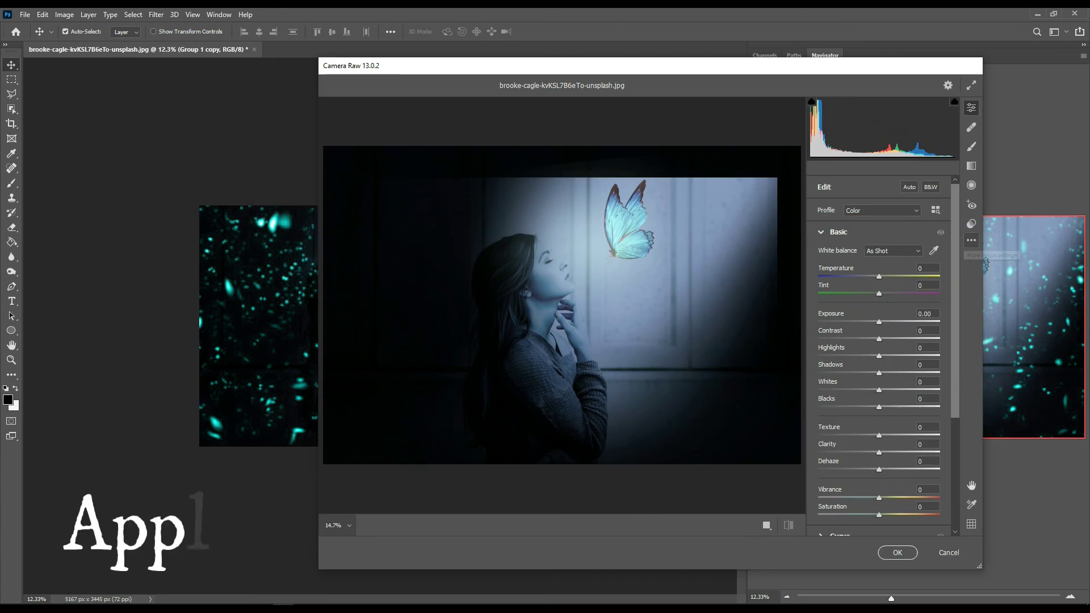
click(971, 240)
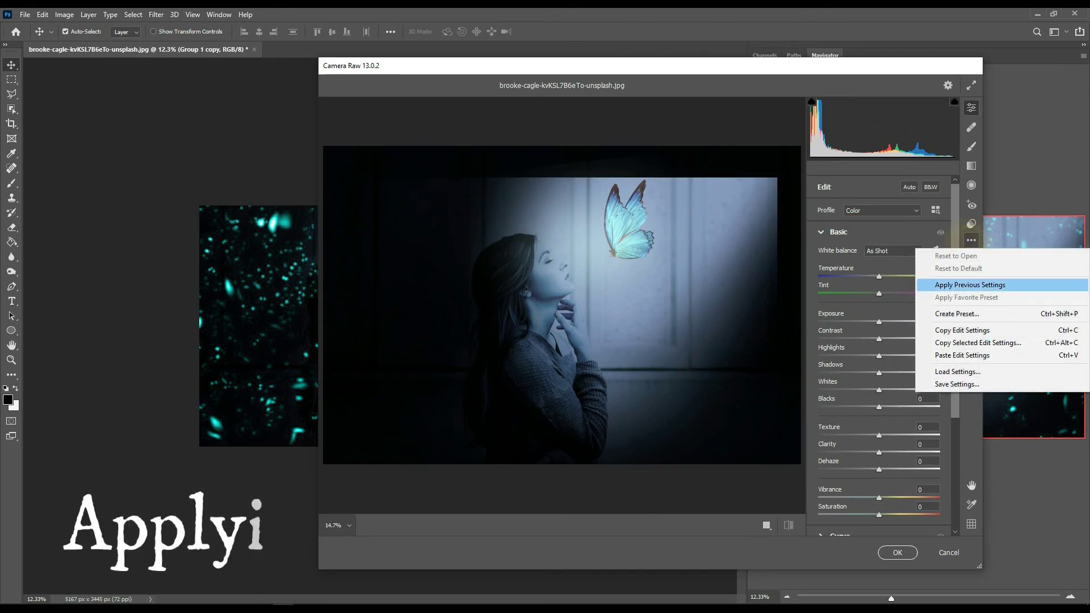
click(931, 353)
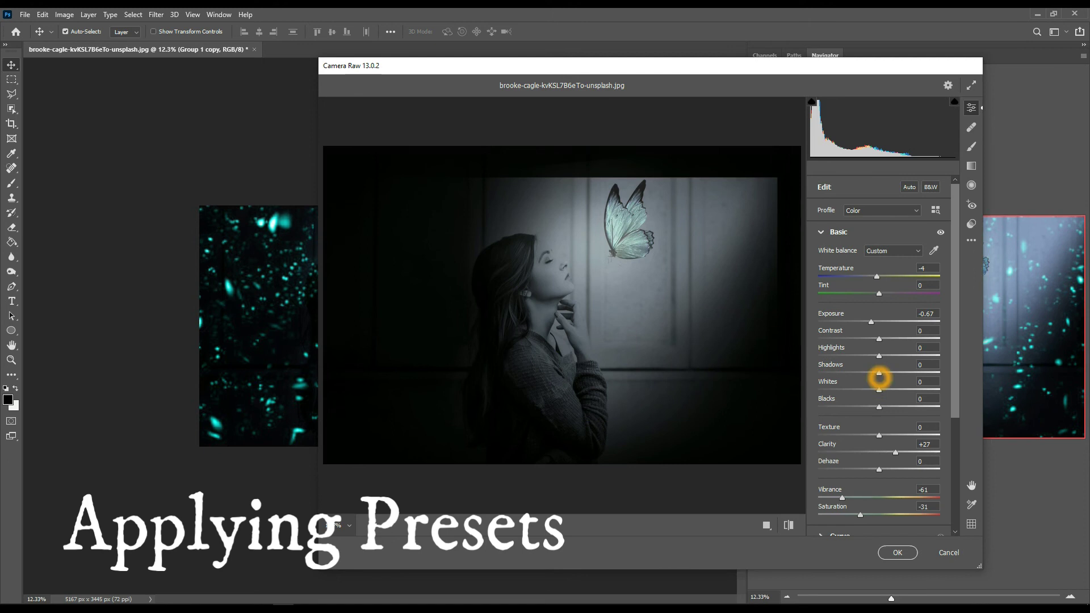
- Darken the shadows and set Texture +48, Clarity +53, Dehaze +7, Saturation +3
mouse_move(879, 373)
mouse_down()
mouse_move(856, 373)
mouse_move(872, 373)
mouse_move(868, 407)
mouse_move(911, 453)
mouse_up()
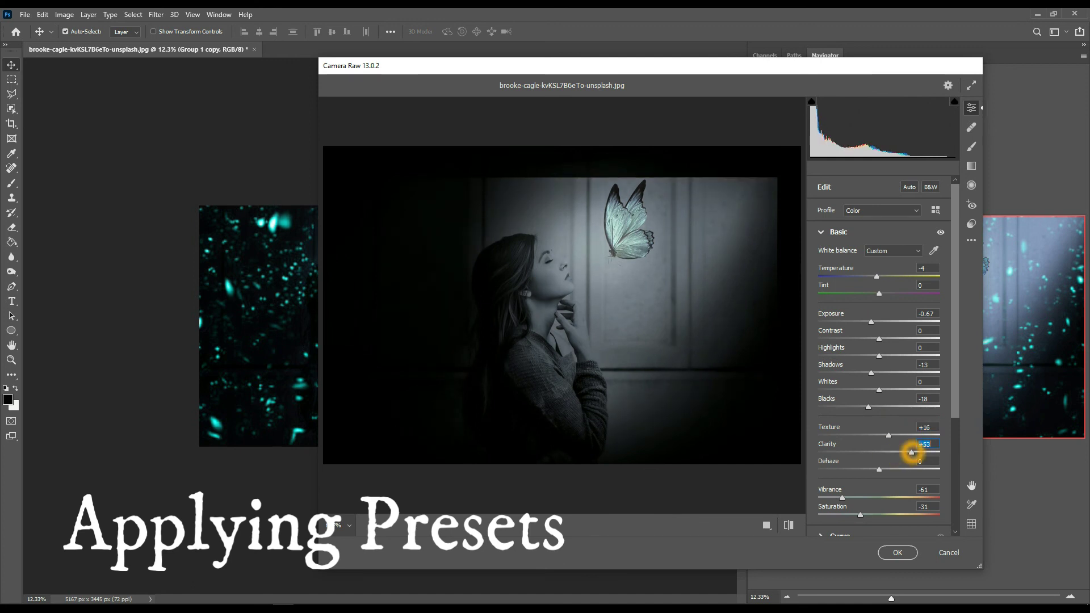
drag(889, 436, 917, 435)
mouse_move(881, 469)
mouse_down()
mouse_move(895, 469)
mouse_move(883, 469)
mouse_up()
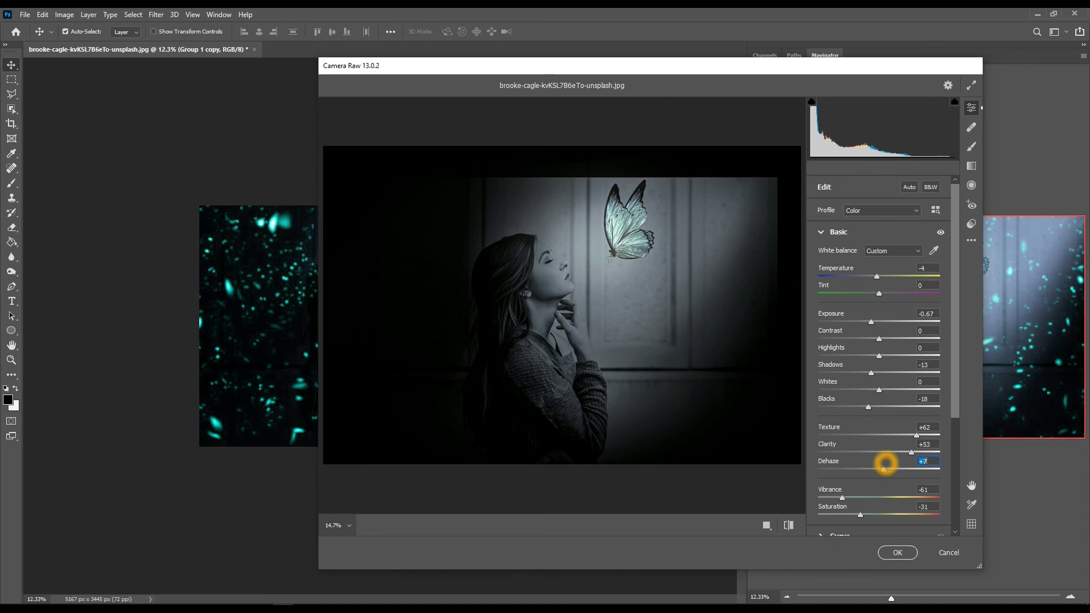
click(916, 435)
drag(918, 438, 908, 438)
scroll(874, 497, down, 1)
mouse_move(861, 487)
mouse_down()
mouse_move(895, 487)
mouse_move(881, 487)
mouse_up()
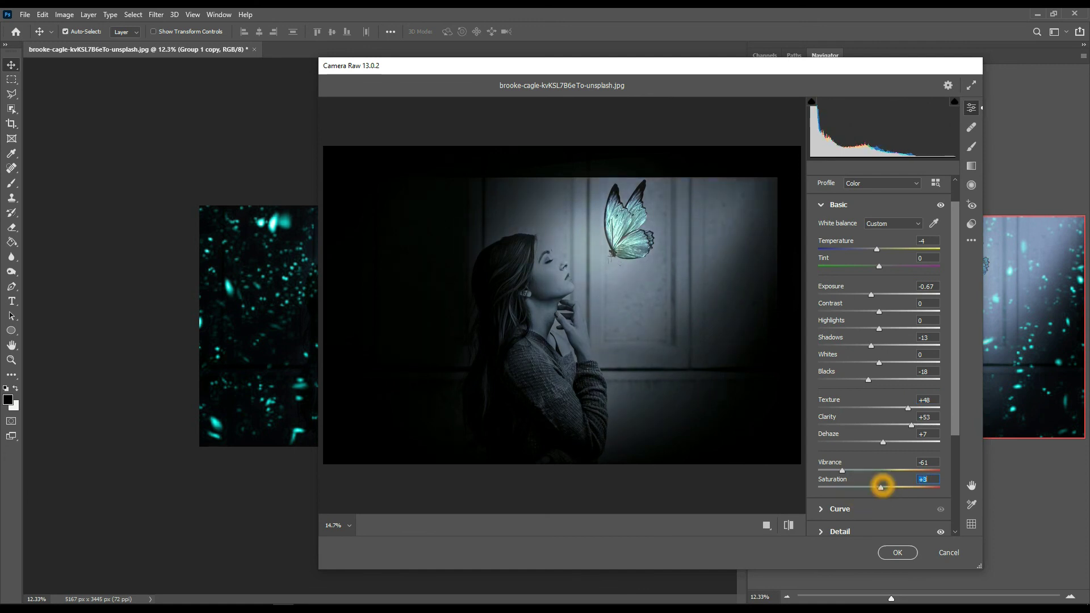
scroll(881, 482, down, 1)
scroll(882, 478, down, 1)
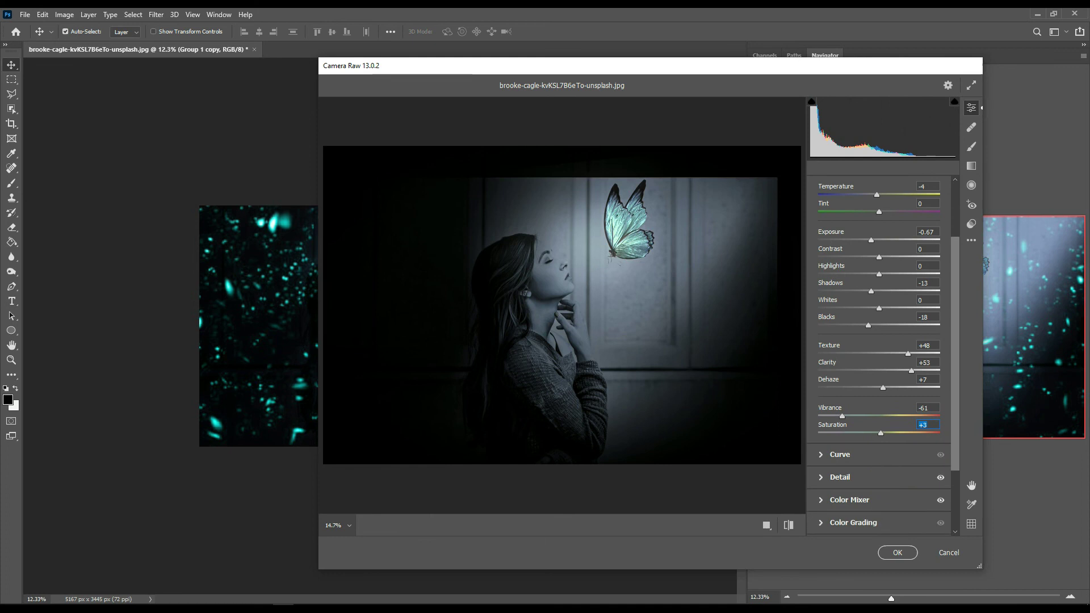
- Reshape the point curve and lower the yellows' and reds' luminance
click(840, 454)
drag(864, 367, 867, 359)
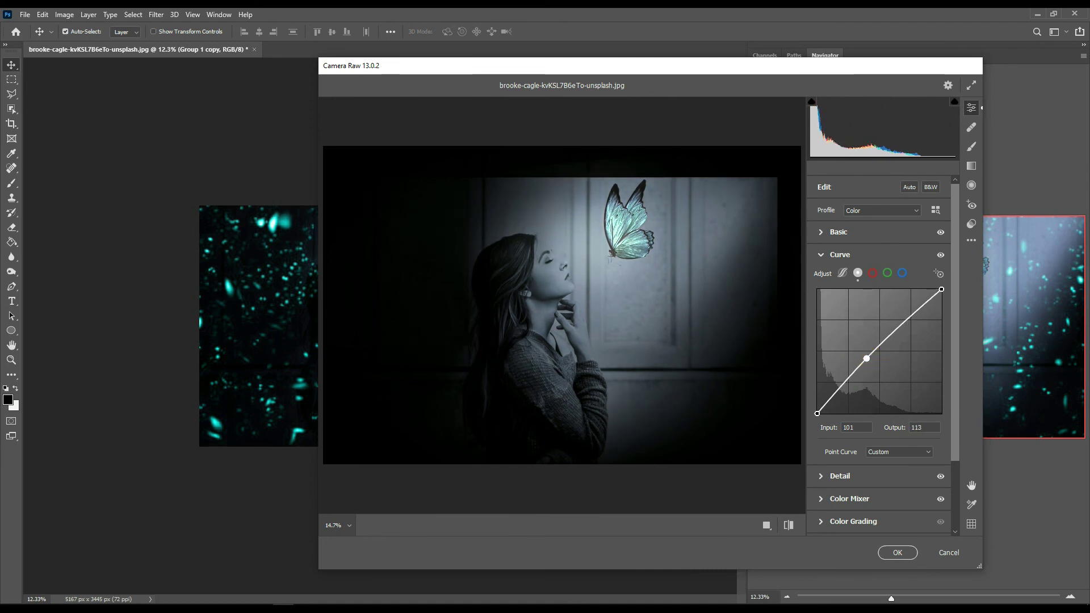
scroll(891, 402, down, 3)
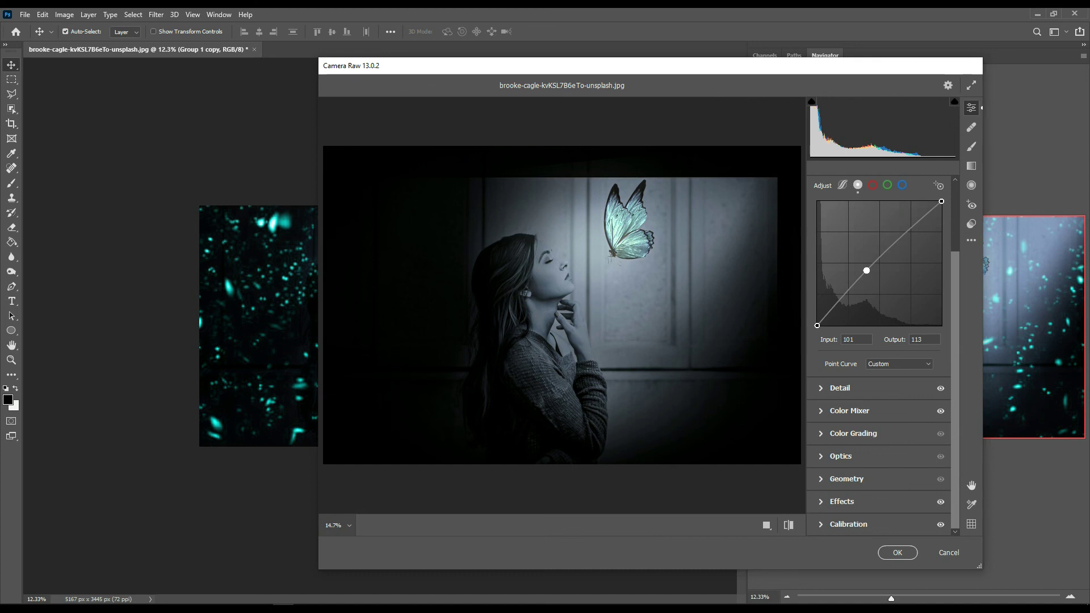
click(865, 414)
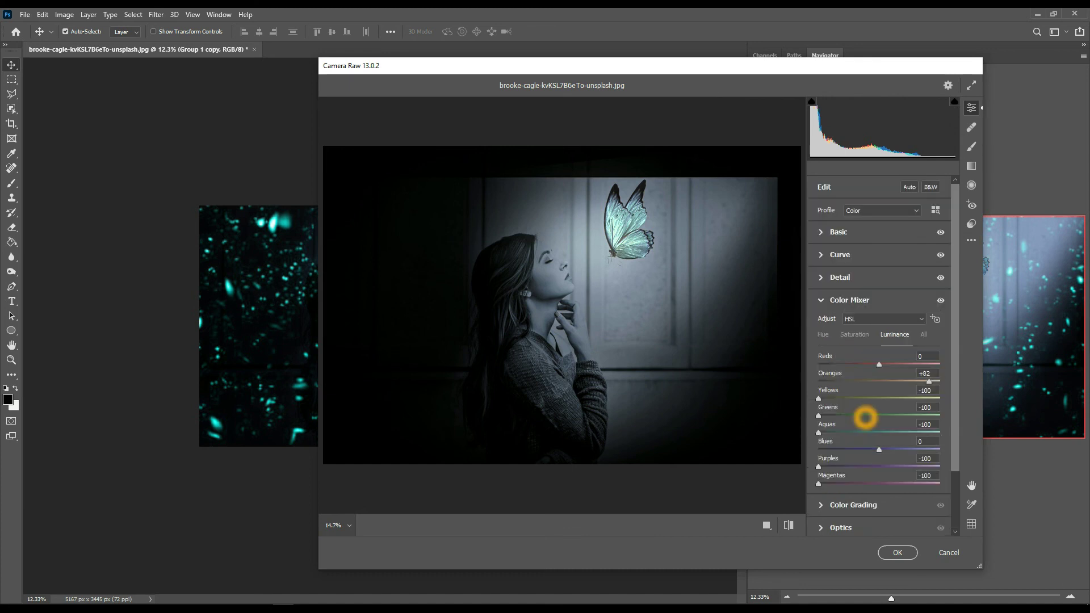
click(822, 399)
drag(918, 398, 767, 395)
click(879, 364)
scroll(899, 364, down, 1)
- Tint midtones blue, faintly tint shadows, set a -45 vignette, and apply the Camera Raw edit
click(852, 433)
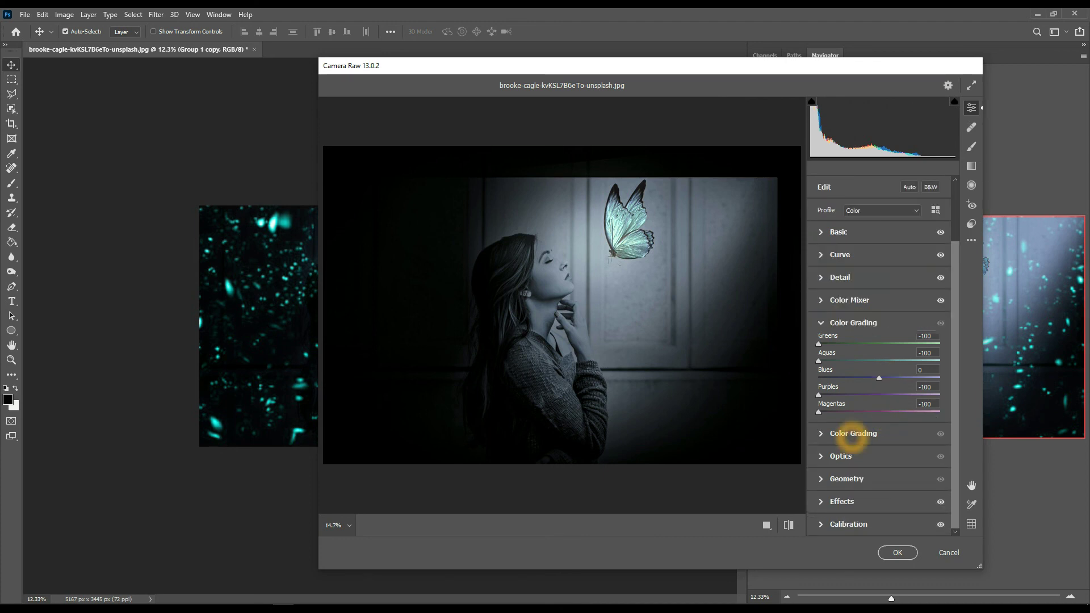
drag(879, 306, 873, 313)
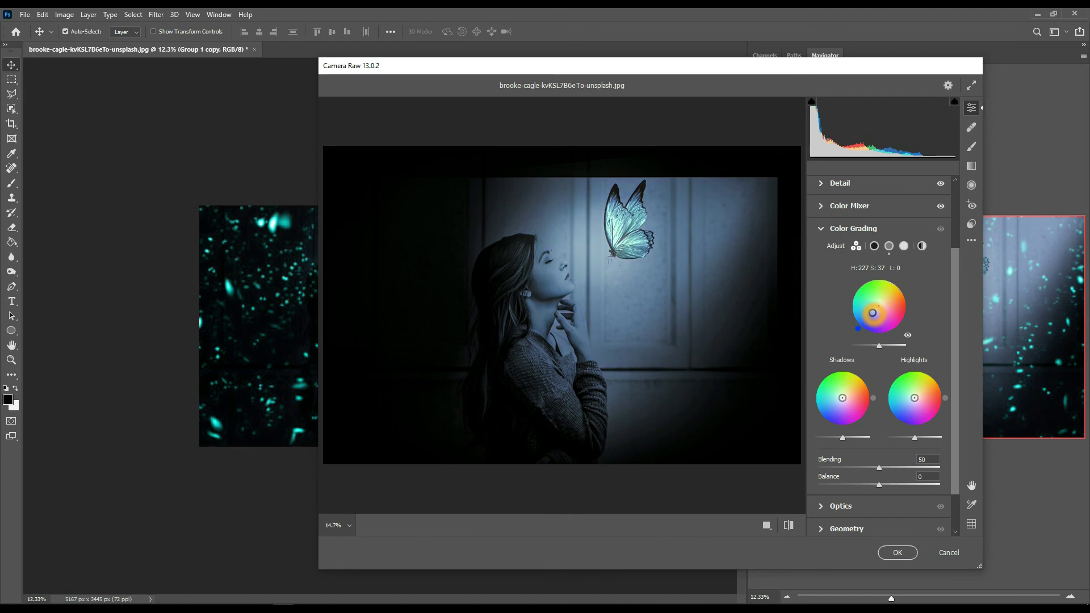
drag(842, 398, 838, 402)
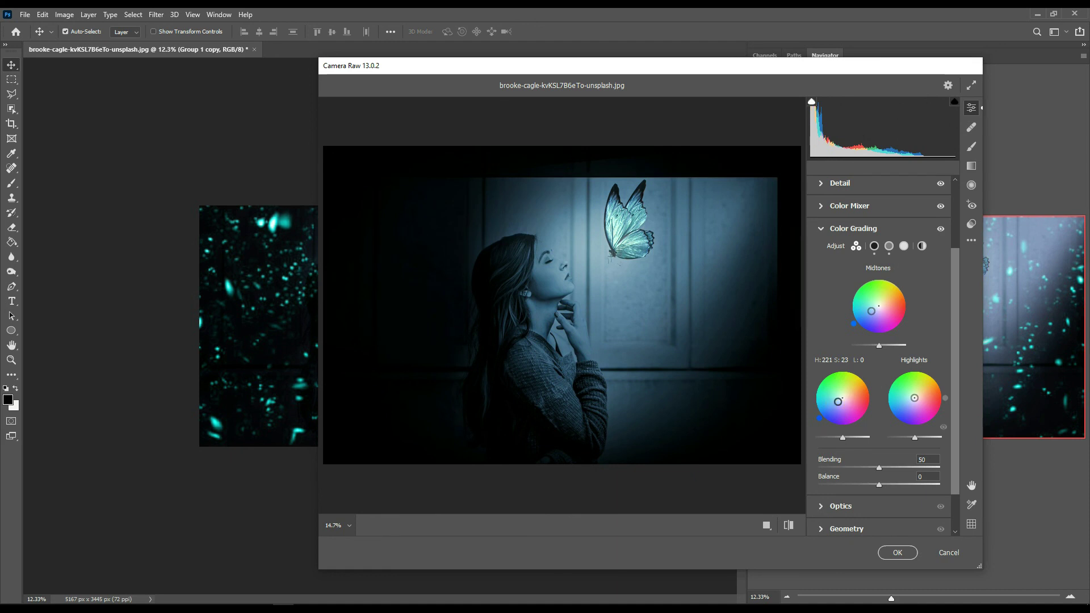
scroll(852, 449, down, 2)
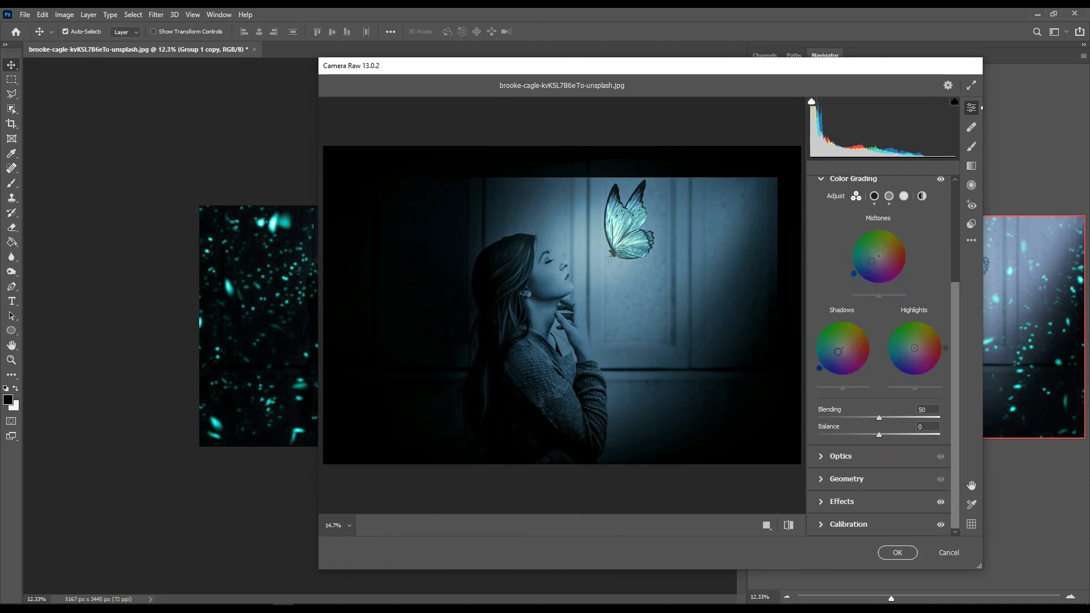
click(845, 503)
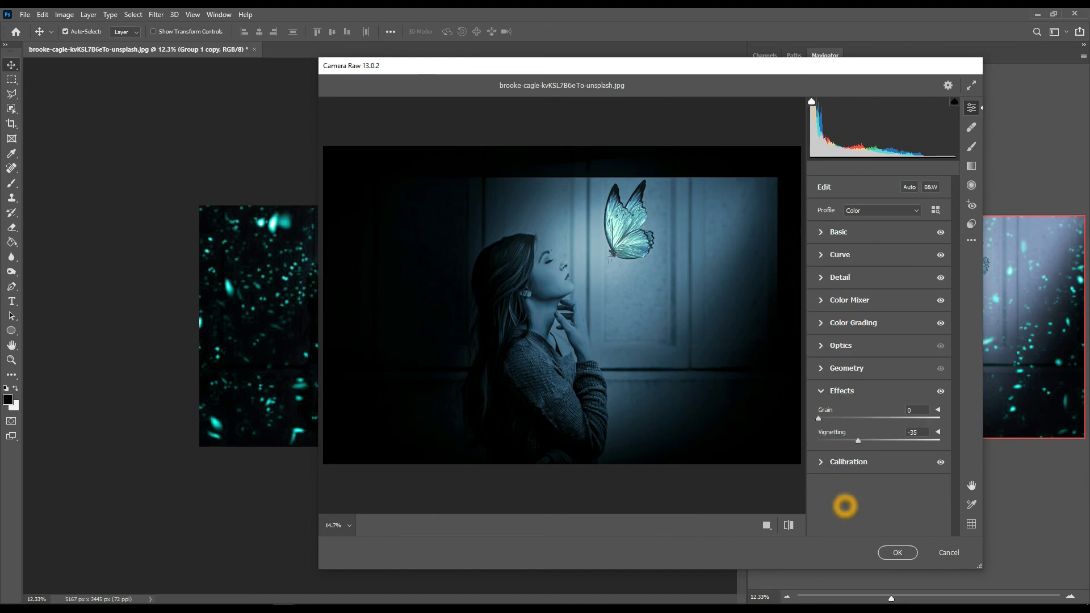
drag(861, 441, 852, 441)
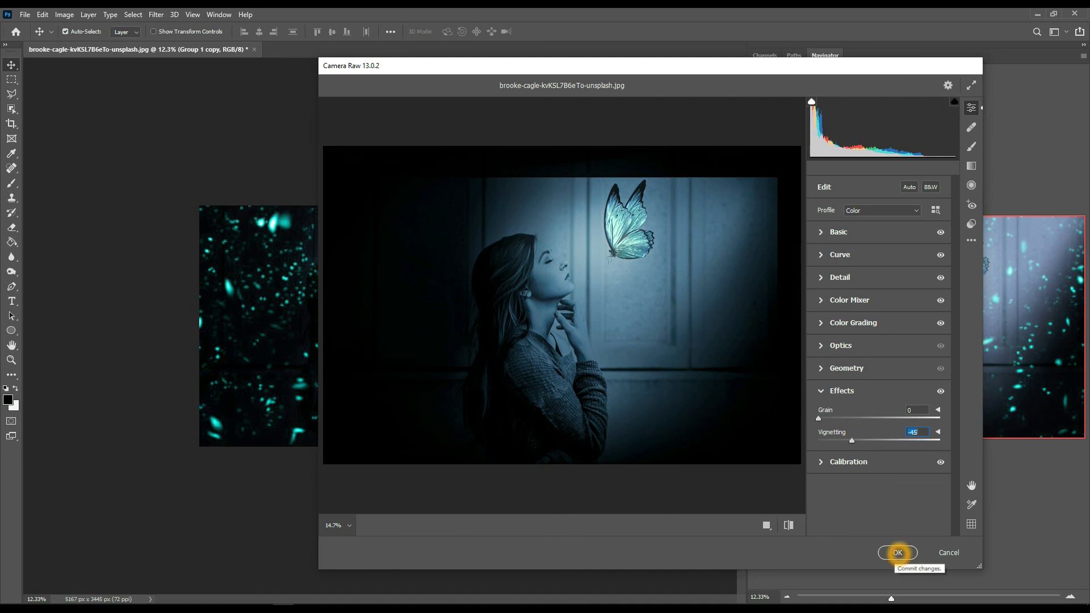
click(898, 553)
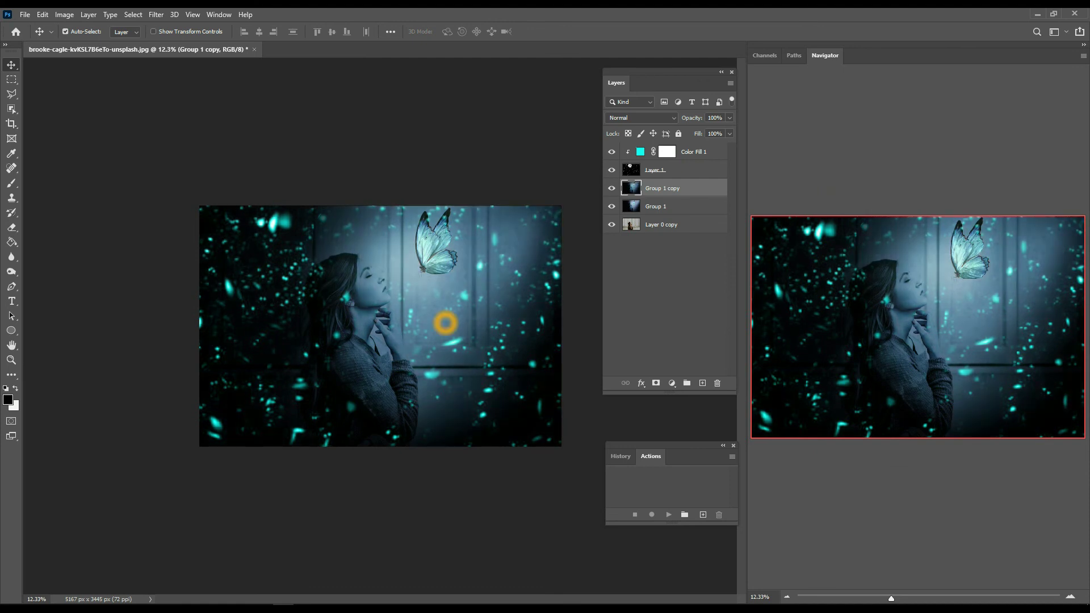
scroll(445, 323, down, 3)
scroll(438, 287, up, 4)
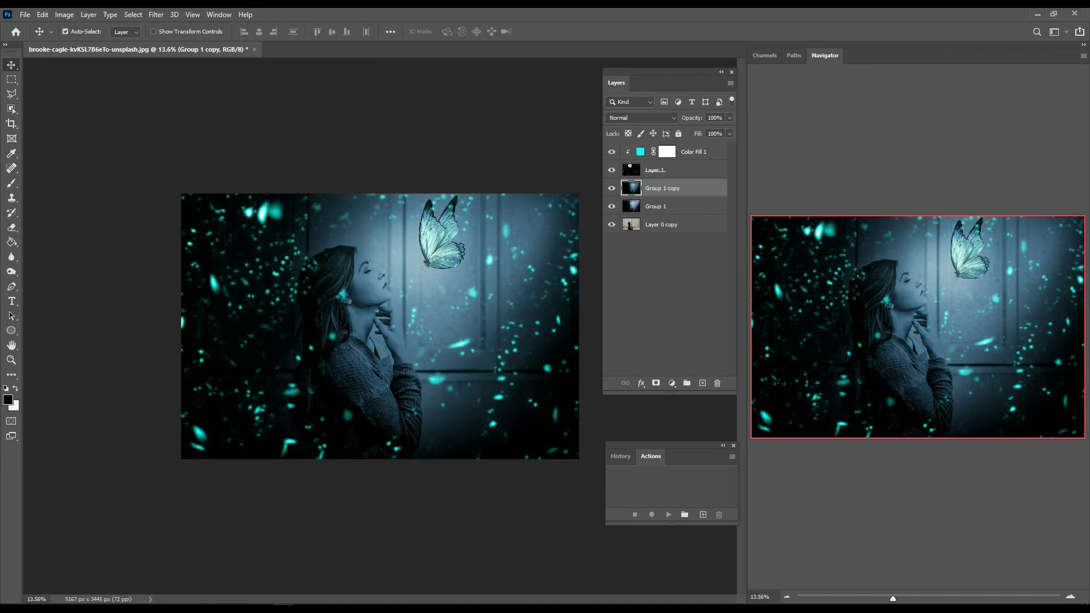
click(699, 173)
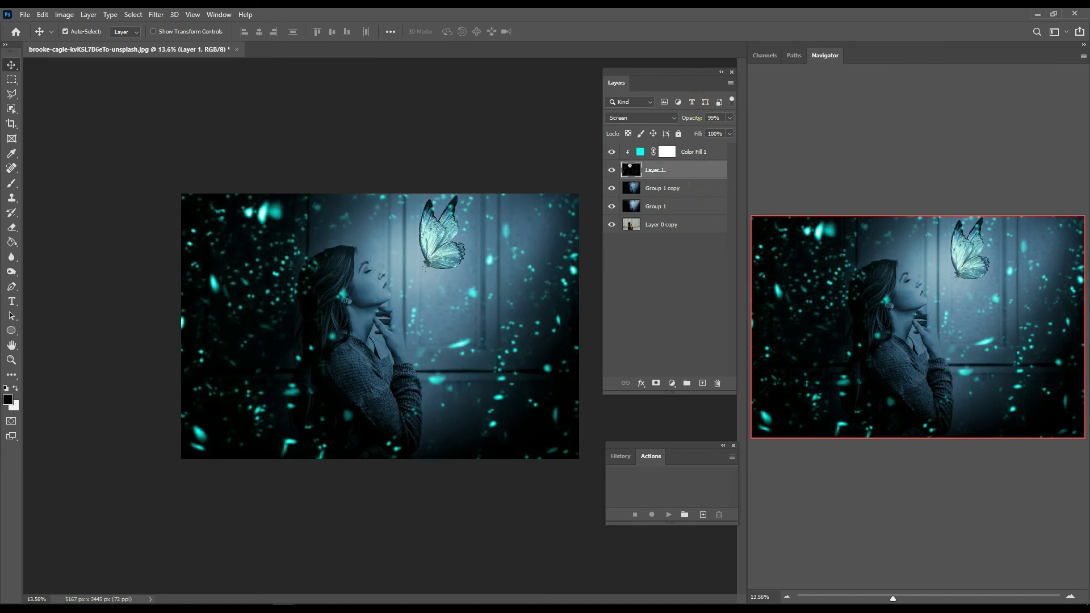
- Change Color Fill 1's colour to a pale near-white cyan
click(698, 118)
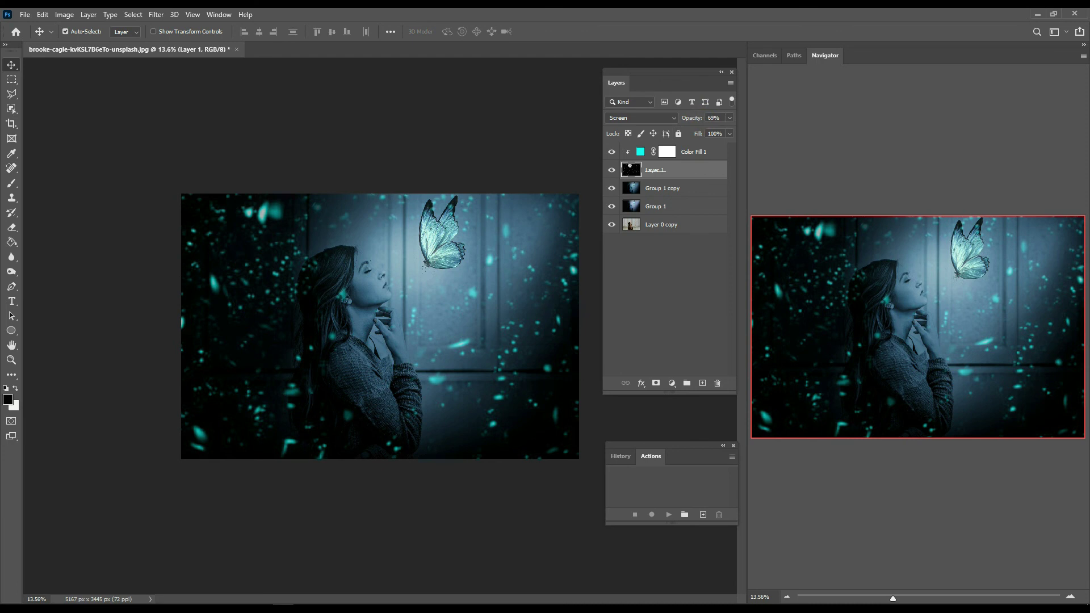
double_click(641, 151)
click(617, 249)
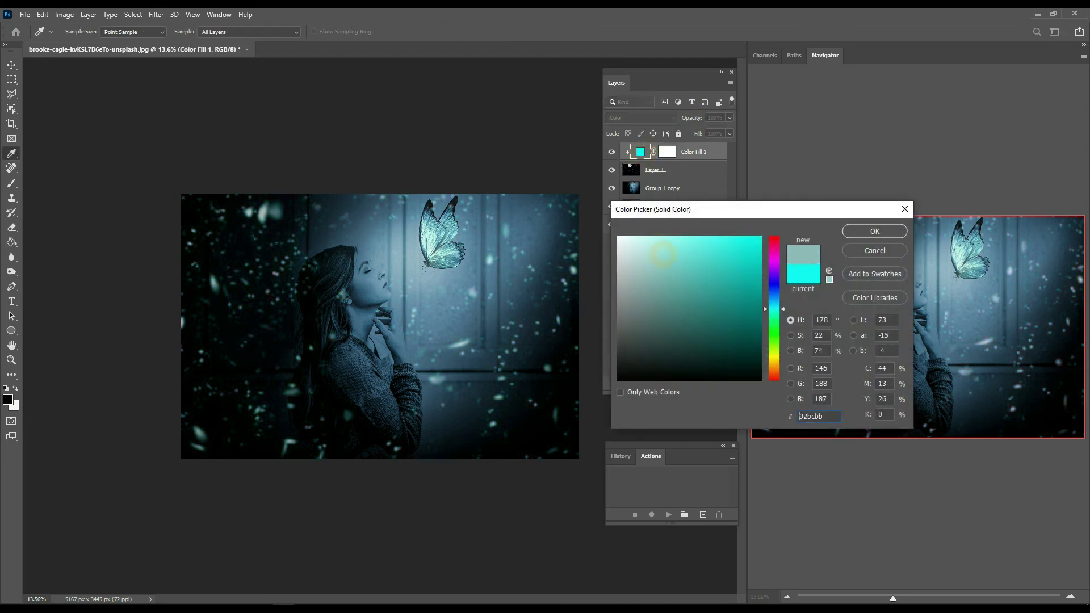
click(688, 248)
drag(703, 237, 625, 235)
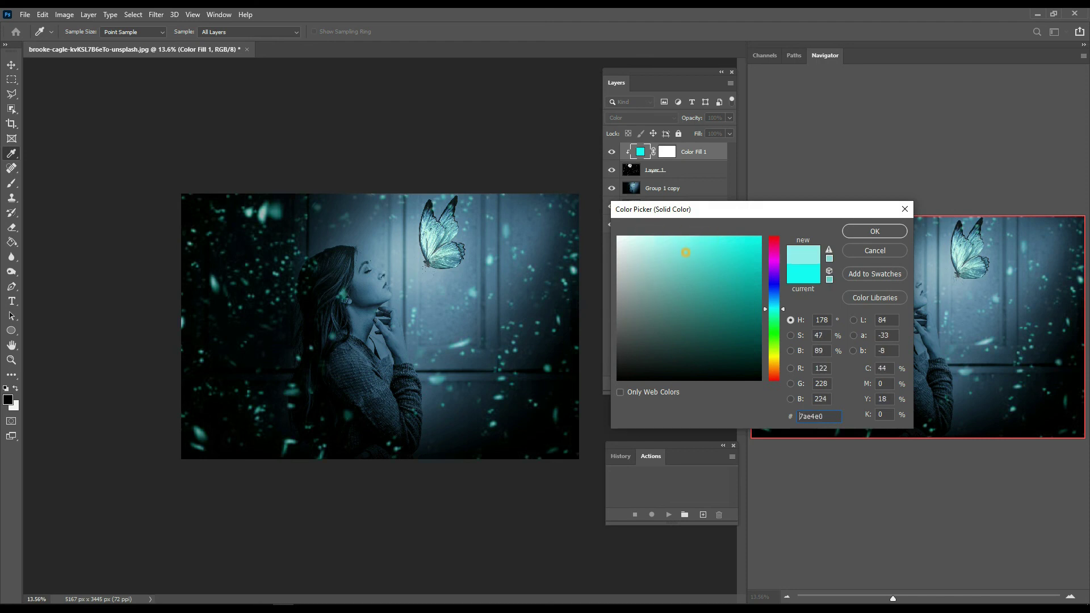
key(Return)
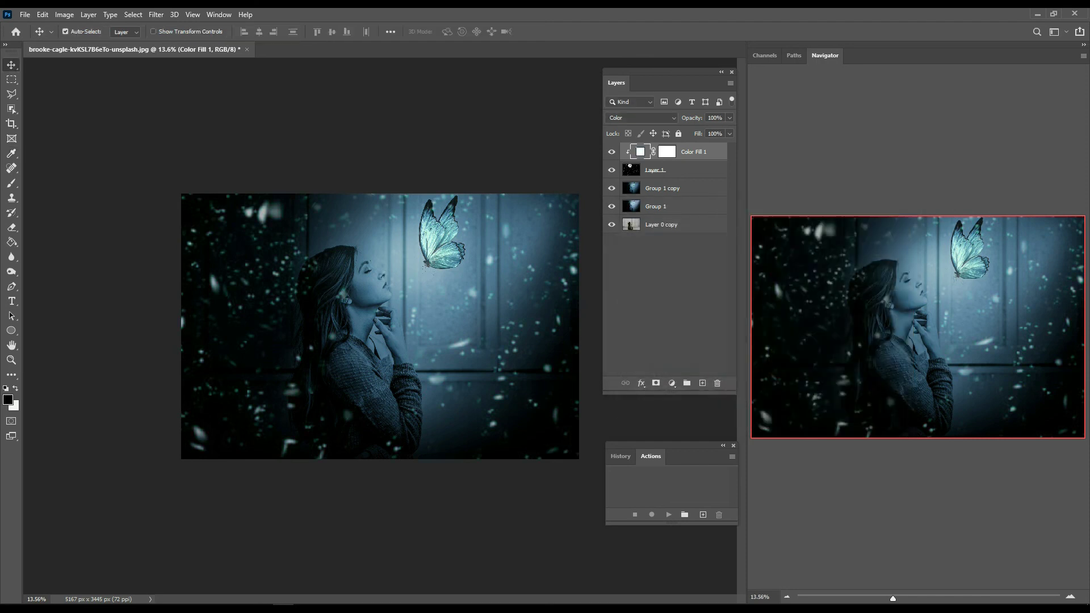
- Toggle Group 1 copy's visibility to compare the look with and without it
scroll(515, 272, up, 5)
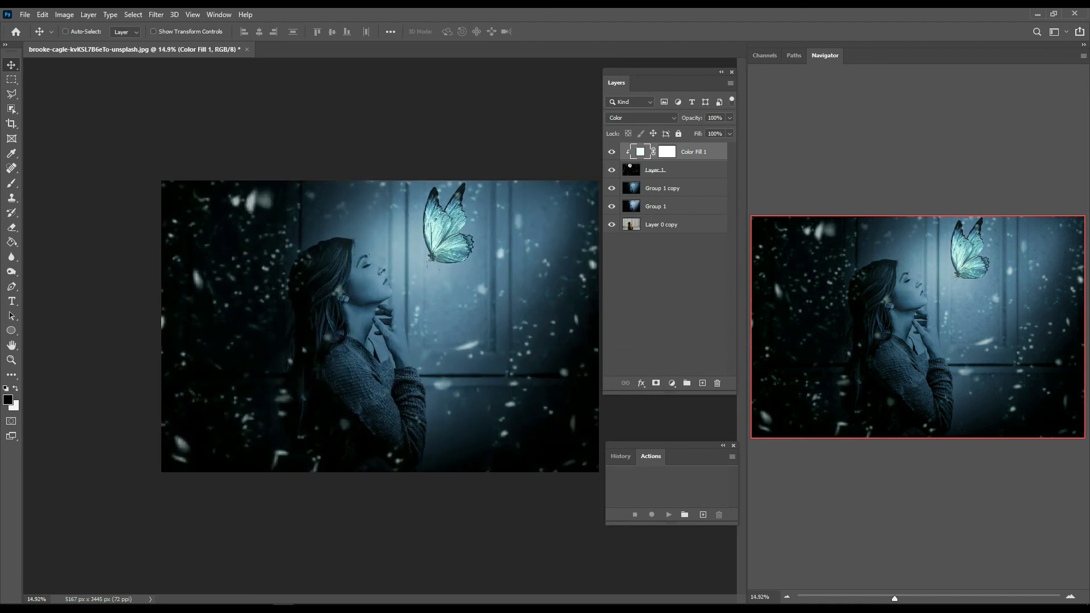
scroll(381, 325, down, 1)
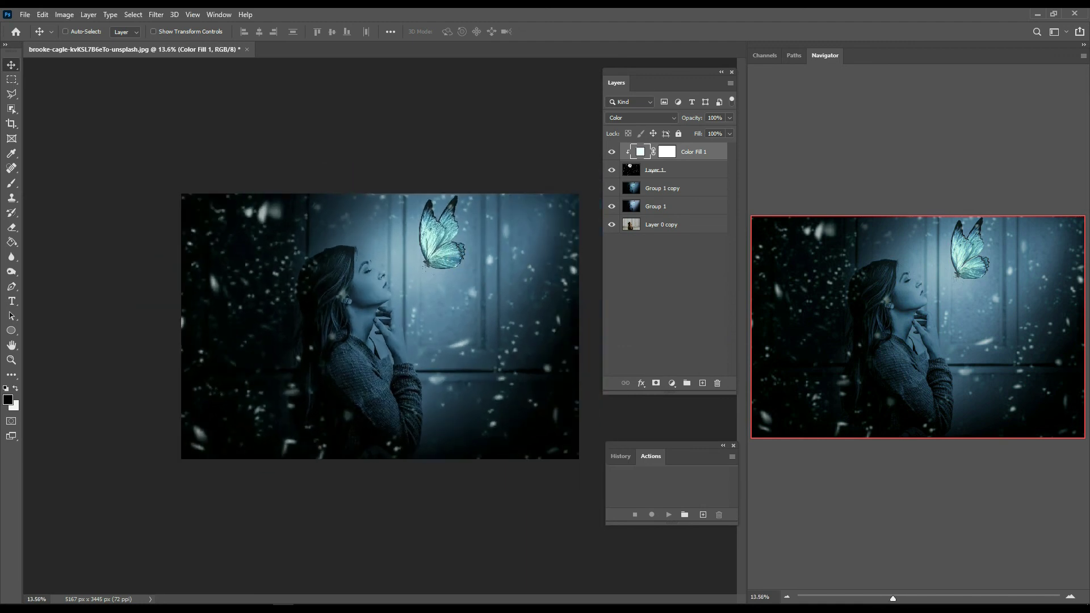
click(612, 188)
click(612, 188)
- Add a Brightness/Contrast adjustment layer at Brightness 35 and Contrast 17
click(671, 383)
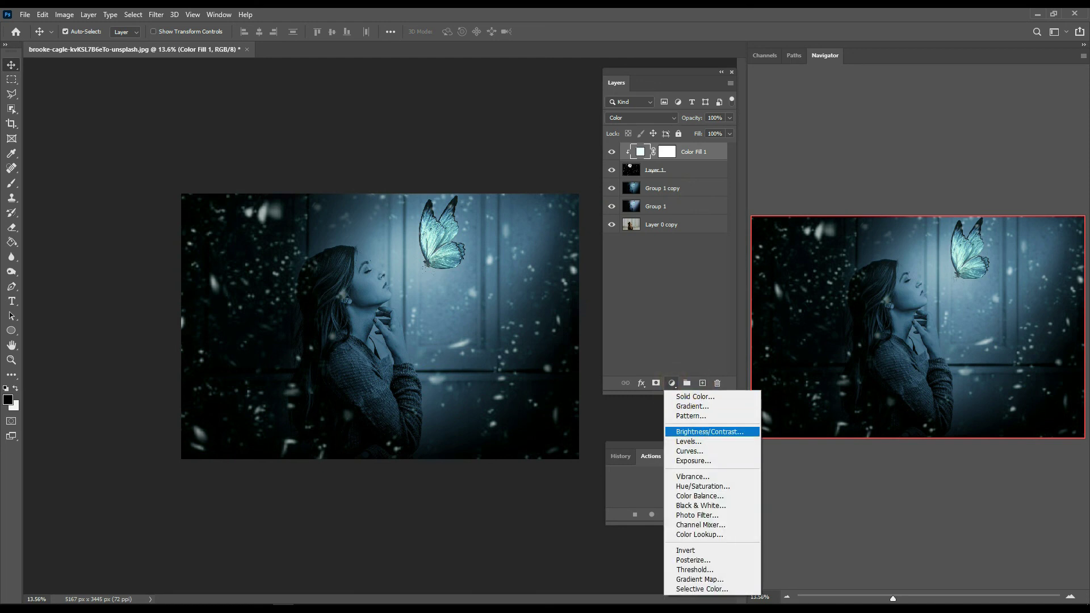
click(697, 432)
drag(725, 359, 727, 358)
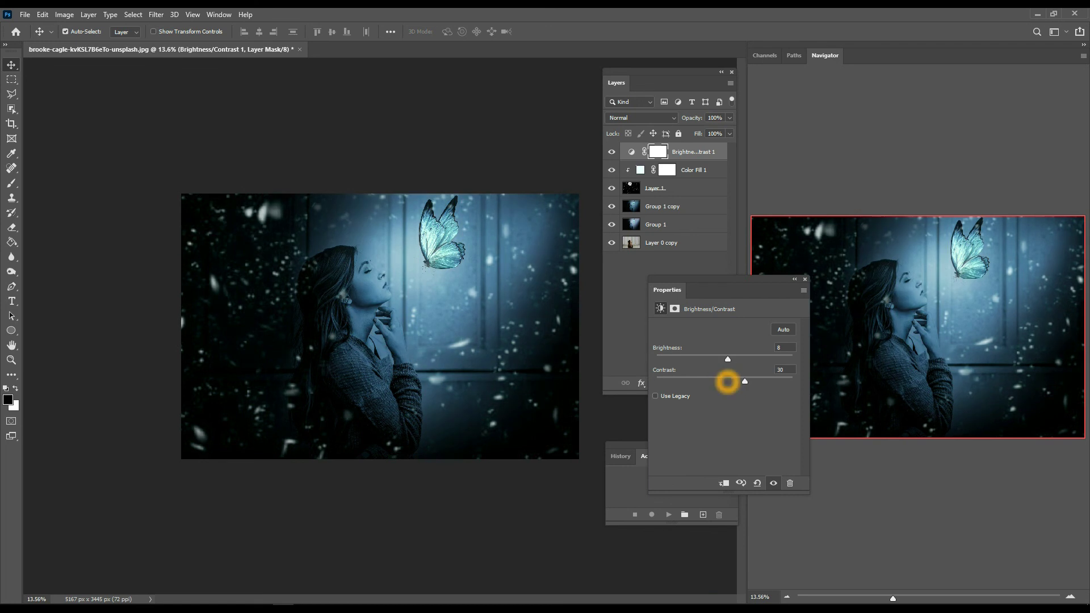
drag(727, 382, 740, 358)
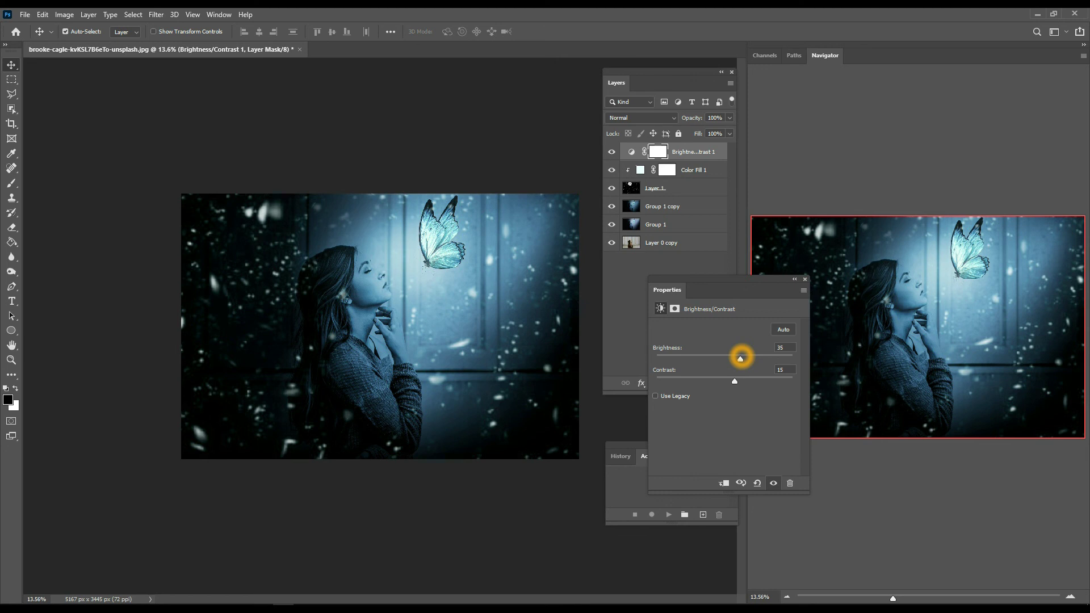
mouse_move(735, 381)
mouse_down()
mouse_move(746, 381)
mouse_move(736, 380)
mouse_up()
click(744, 381)
click(805, 278)
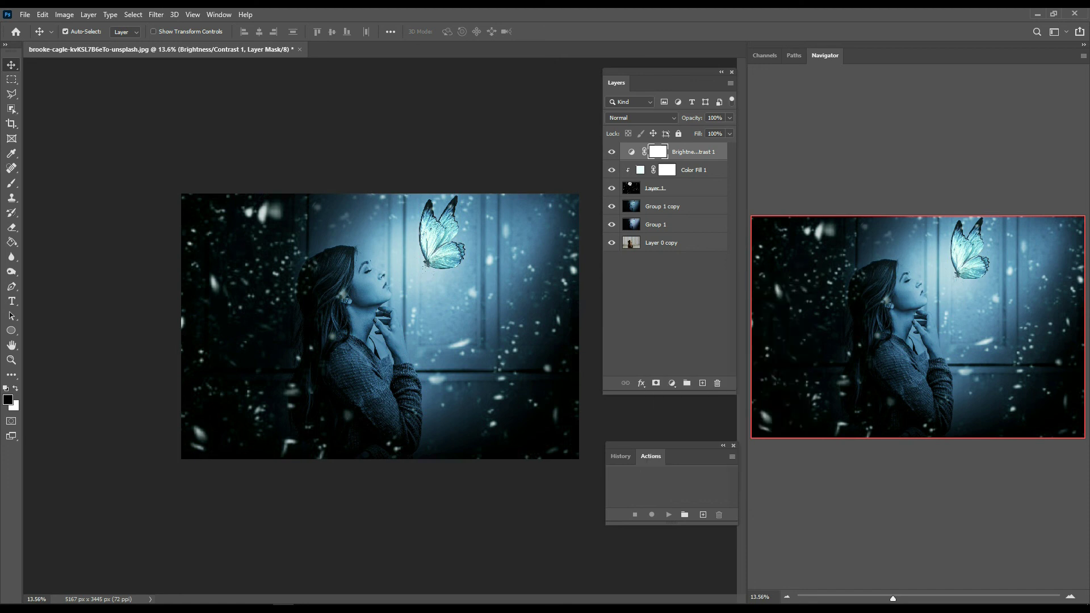
- Add a Color Balance adjustment layer nudging the Midtones sliders toward red, green and blue
click(672, 382)
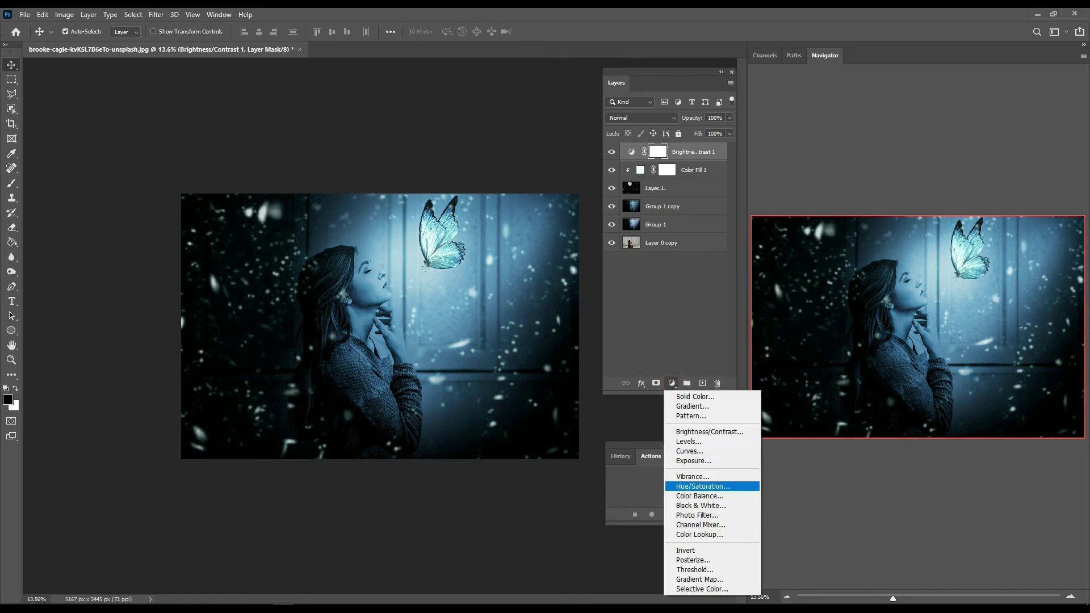
click(702, 496)
click(708, 352)
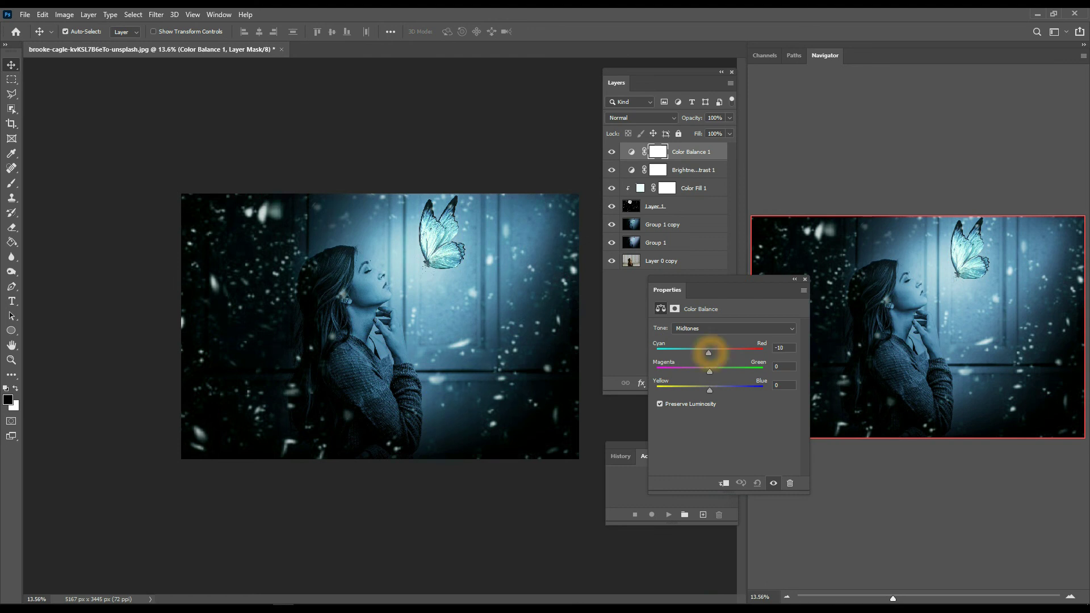
mouse_move(708, 352)
mouse_down()
mouse_move(697, 371)
mouse_move(718, 371)
mouse_move(716, 390)
mouse_up()
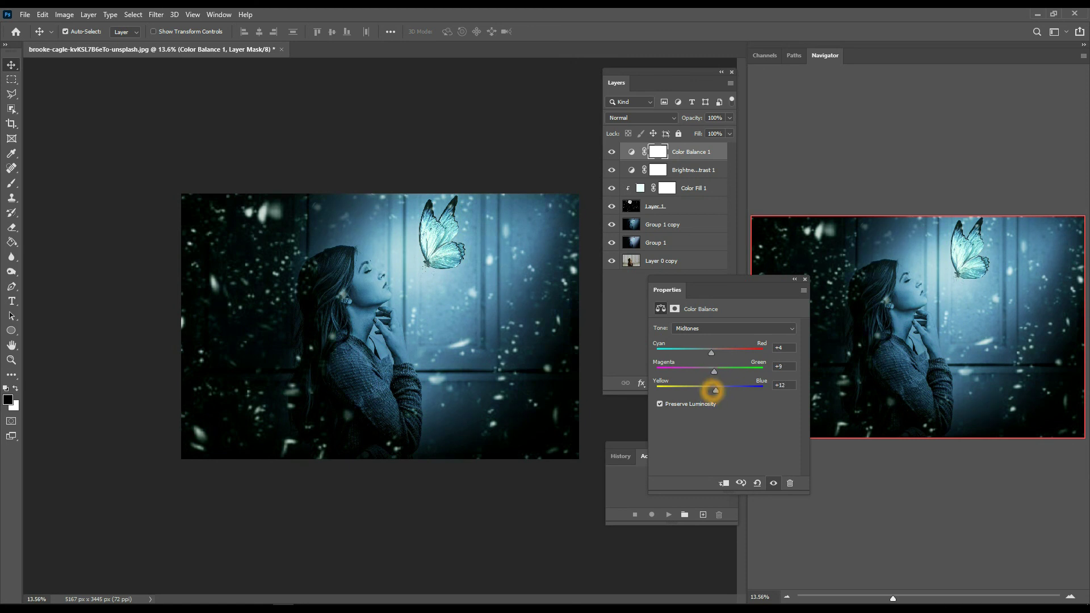
click(732, 328)
click(804, 279)
- Toggle the sparkle layer's visibility to compare, leaving every layer visible
mouse_move(402, 268)
mouse_down()
mouse_move(409, 279)
mouse_move(414, 257)
mouse_up()
click(491, 235)
click(363, 312)
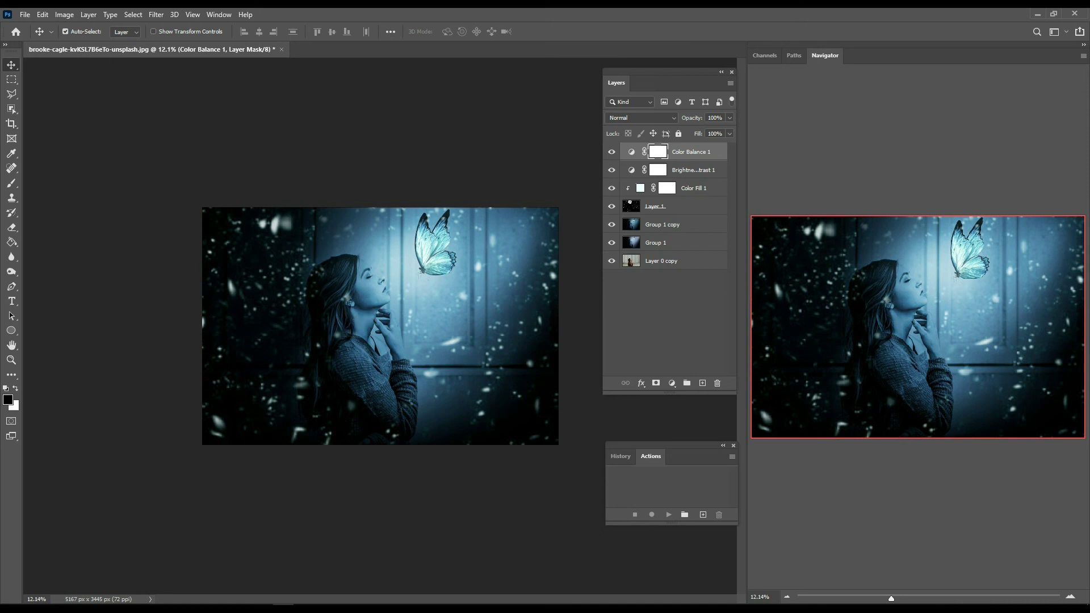
click(612, 188)
click(680, 189)
click(612, 188)
click(612, 206)
click(611, 206)
click(611, 206)
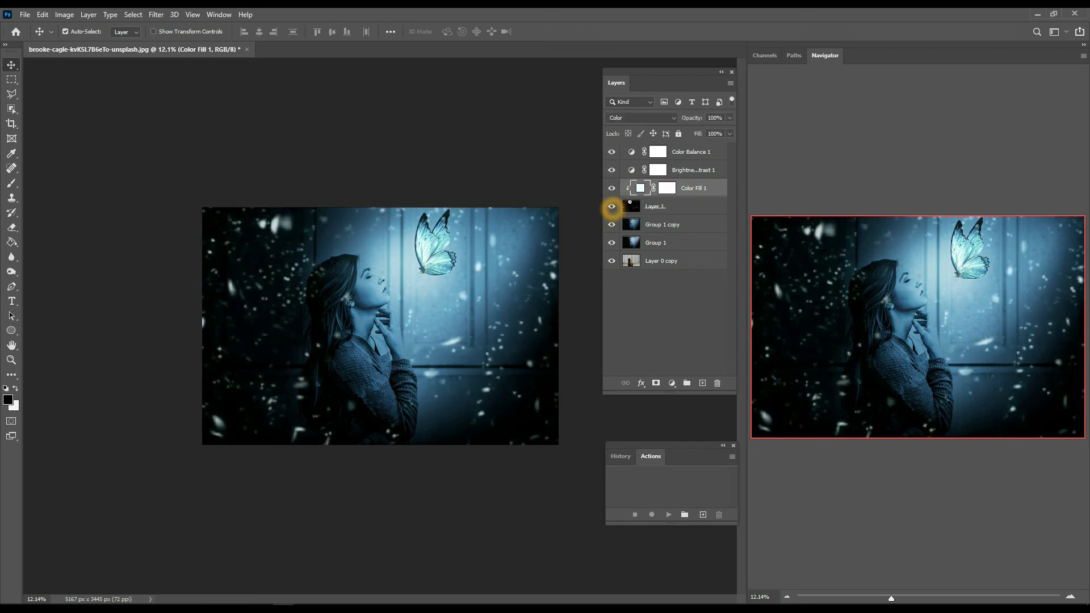
click(612, 206)
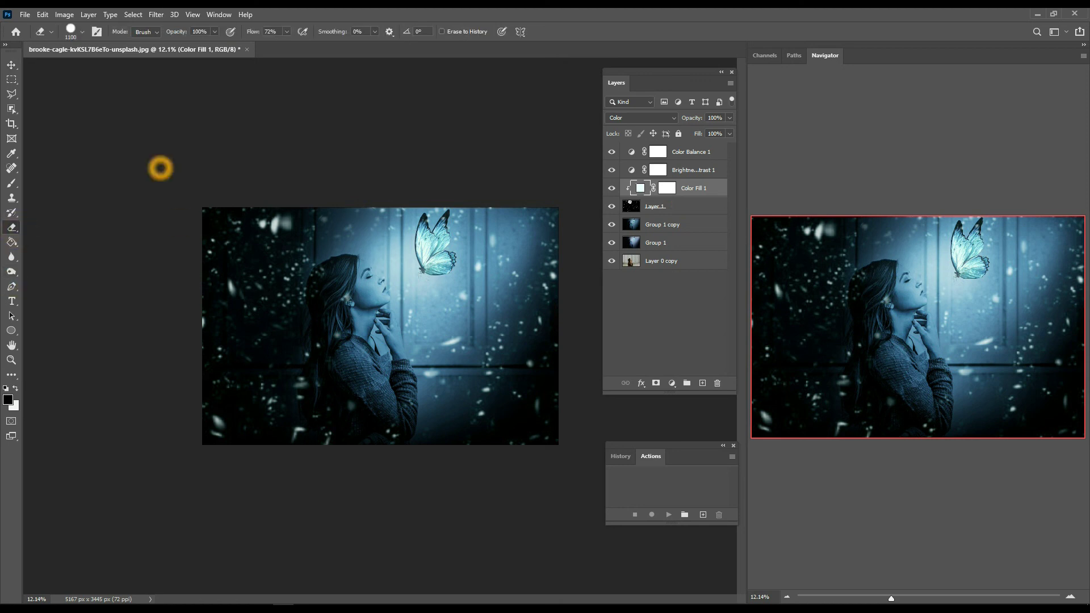
- On Layer 1, erase sparkles at the left edge and near the butterfly with a 2520 px eraser
key(alt+bracketleft)
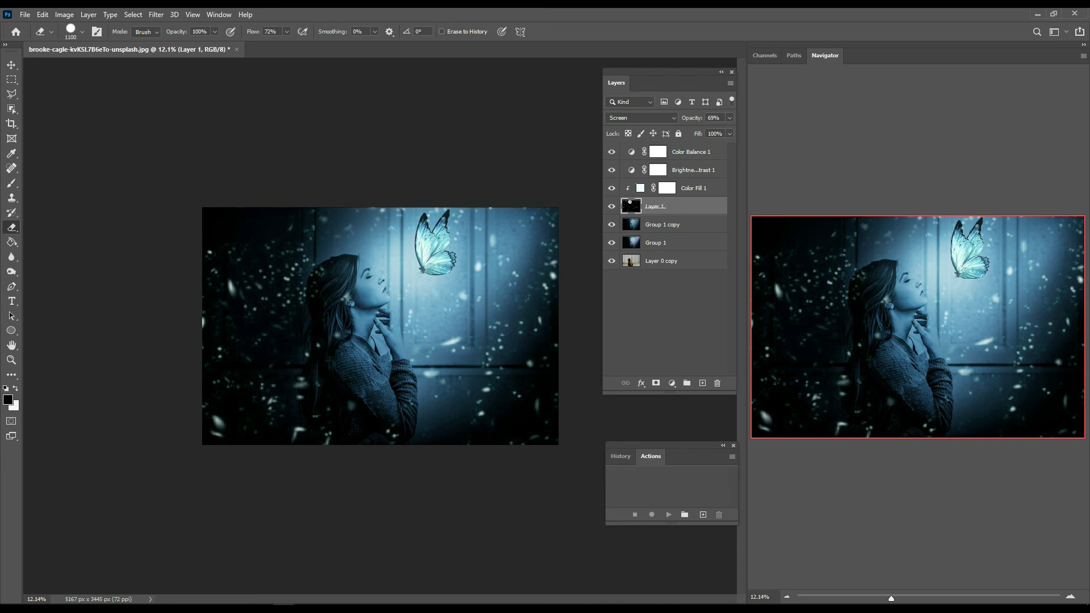
click(70, 30)
drag(129, 68, 128, 68)
click(260, 105)
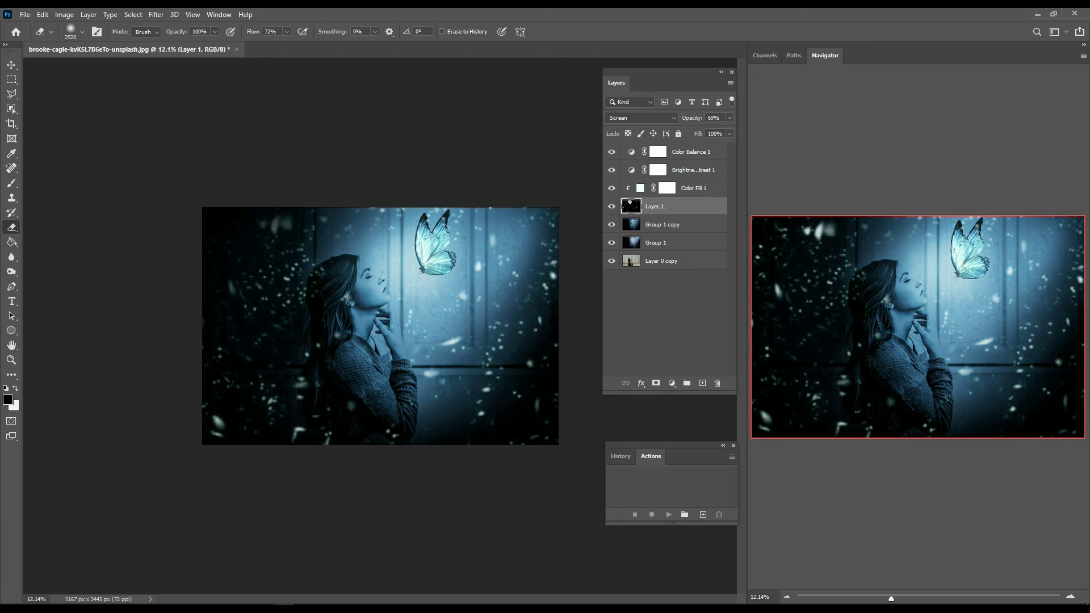
click(163, 470)
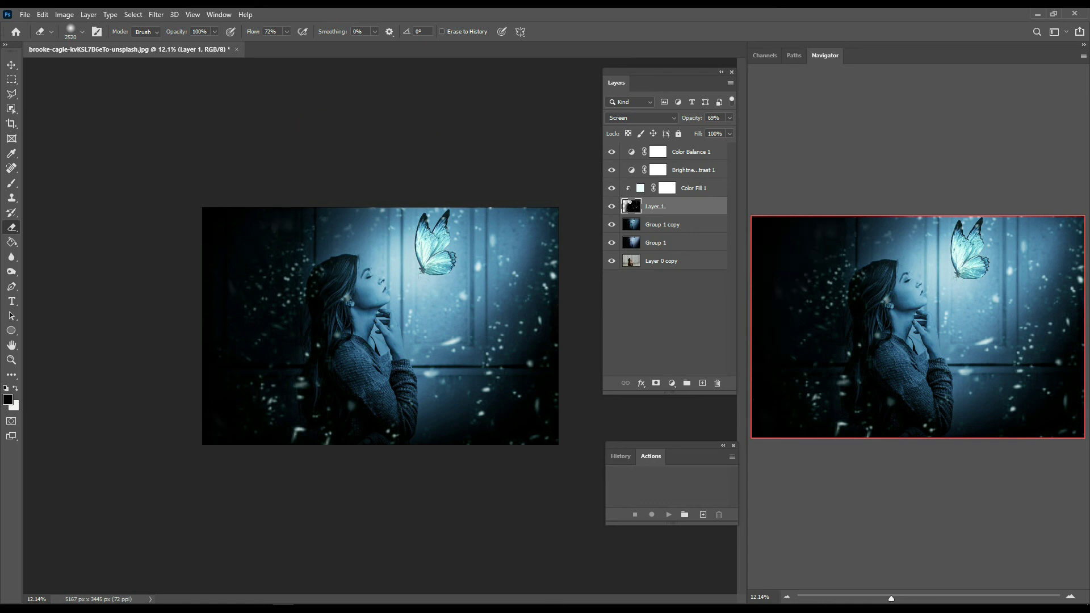
drag(350, 126, 446, 219)
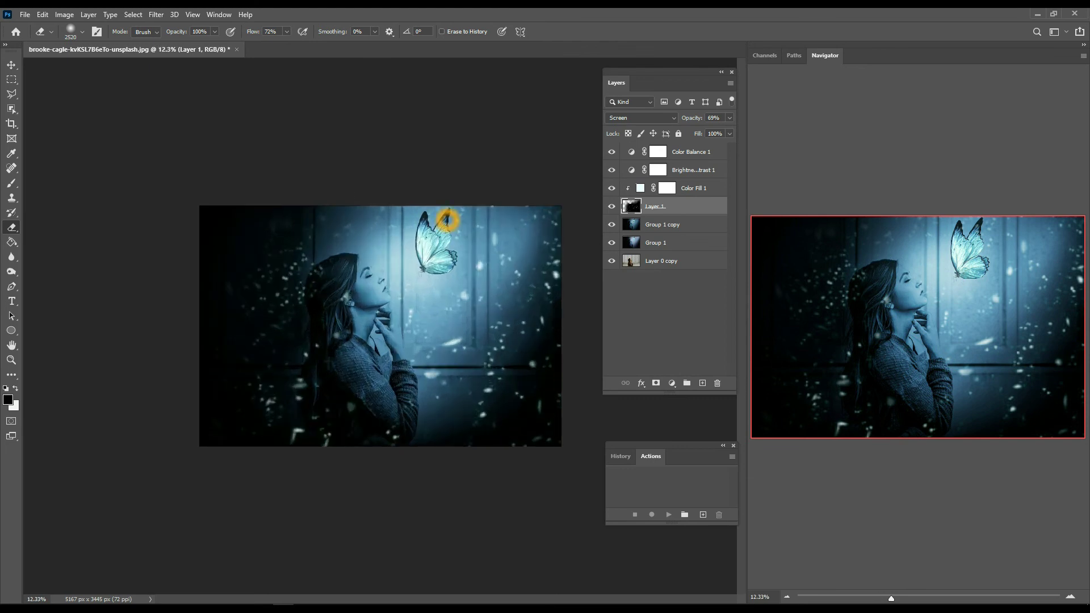
drag(447, 219, 479, 231)
- Group Color Balance 1 through Group 1 into Group 2, then toggle it for a before/after comparison
click(683, 153)
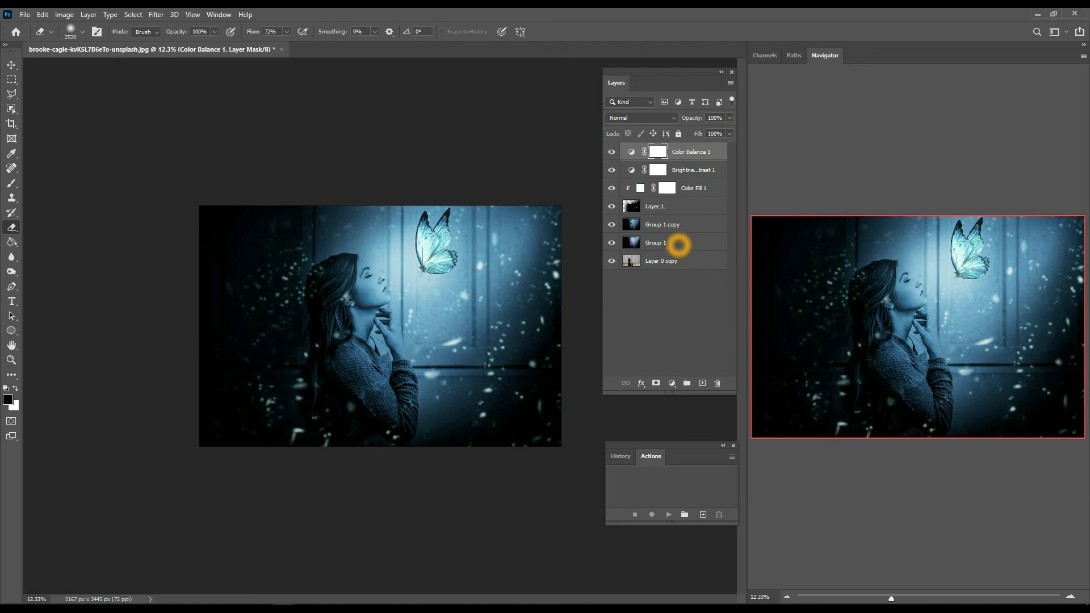
shift+click(679, 245)
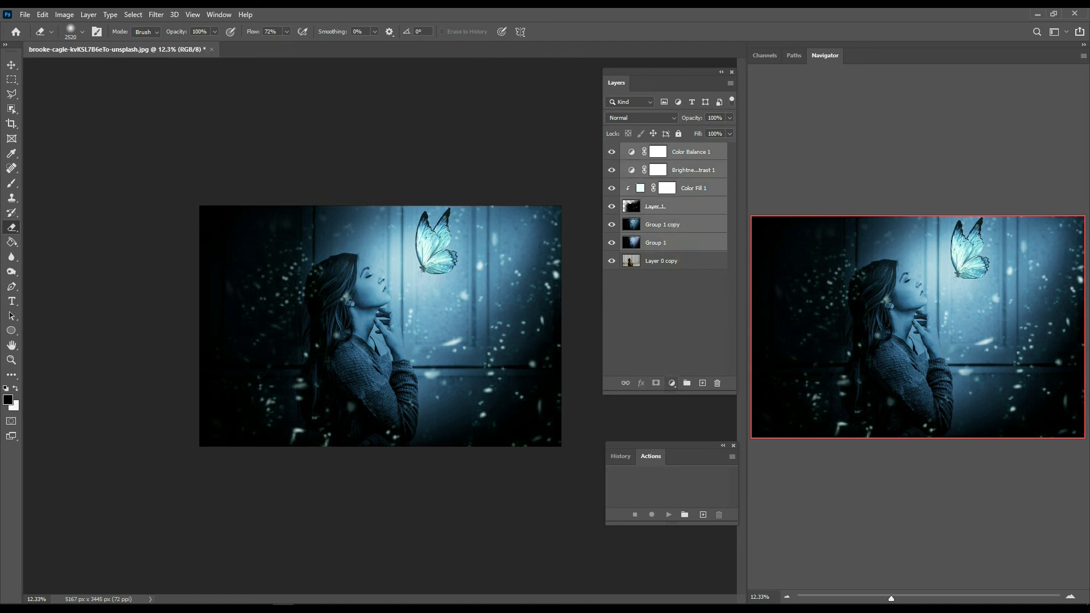
click(687, 383)
click(611, 150)
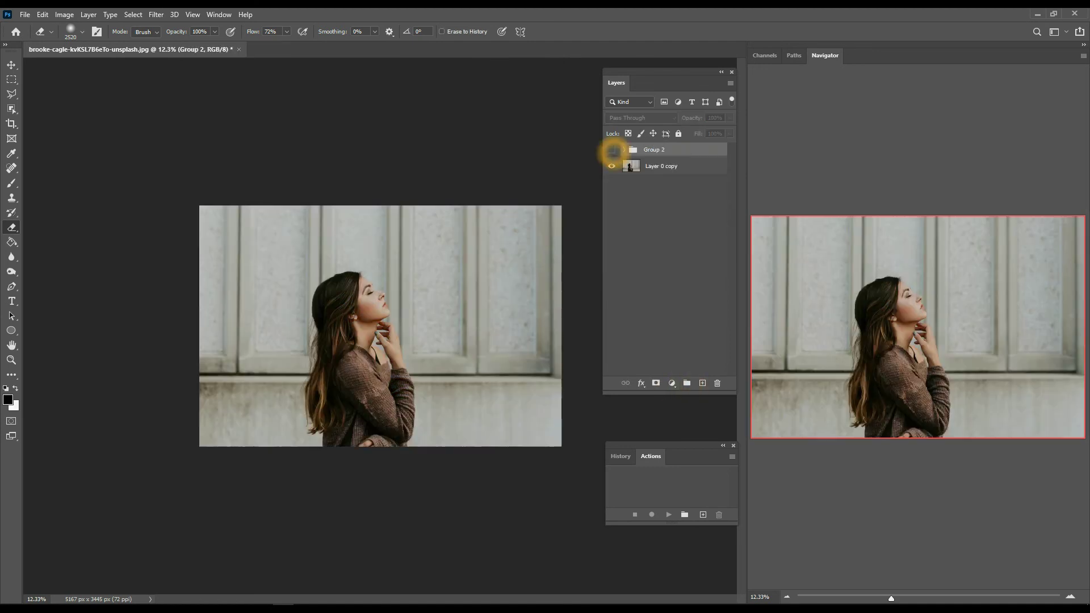
click(612, 150)
click(612, 150)
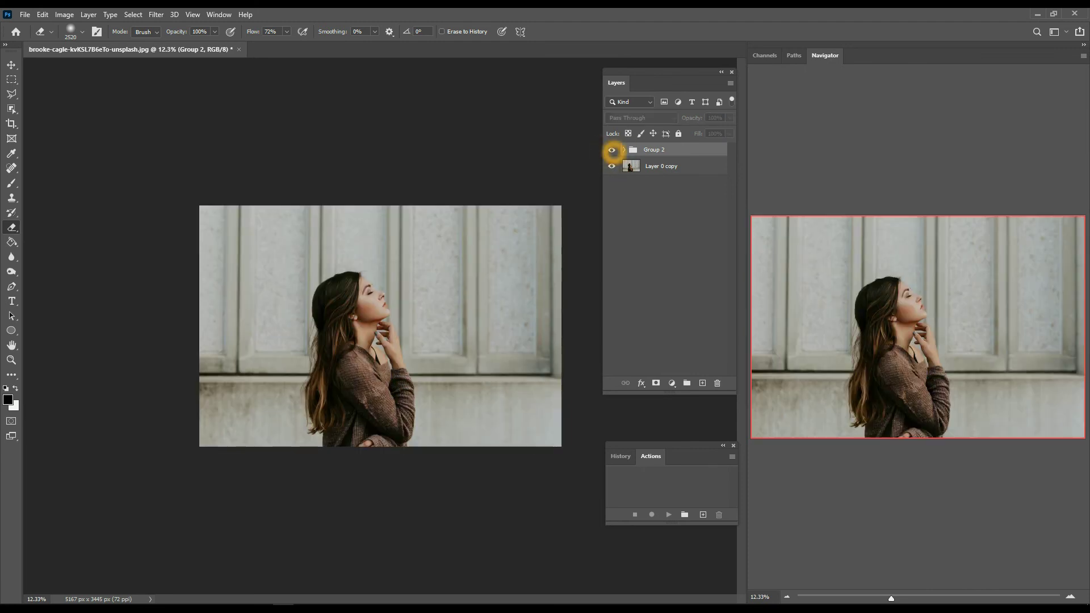
click(612, 150)
scroll(381, 326, down, 1)
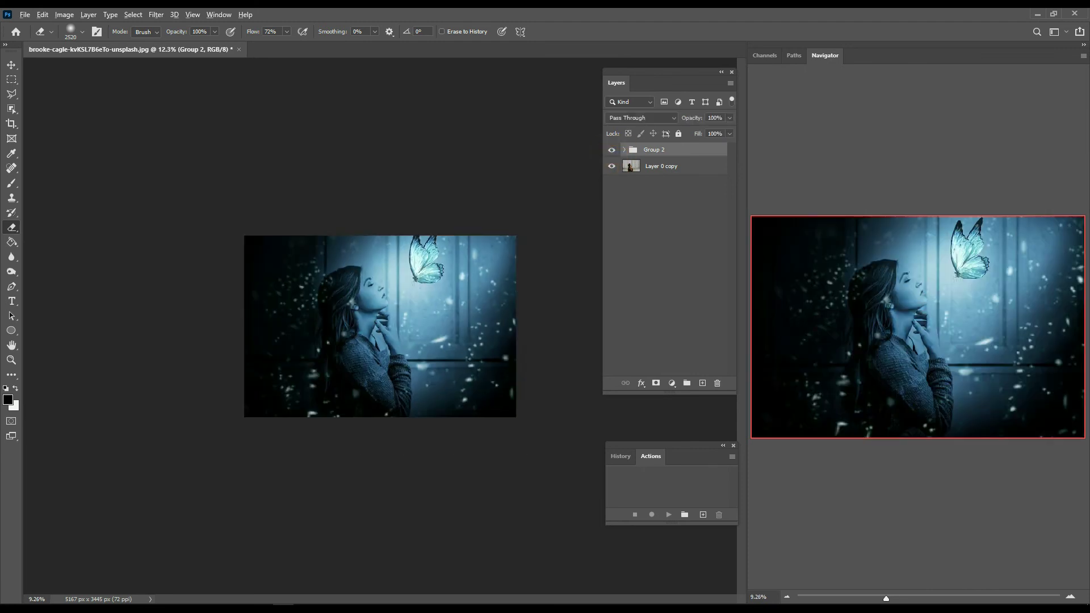
scroll(516, 184, up, 1)
- Save a copy to the Desktop as JPEG '656546' at maximum quality 12
key(ctrl+shift+s)
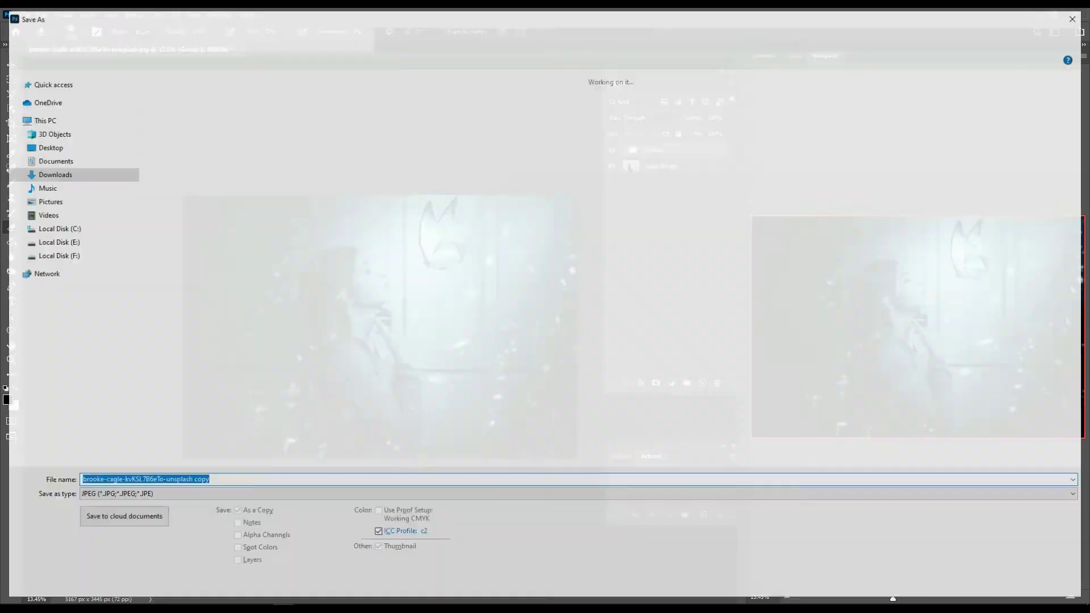
click(46, 145)
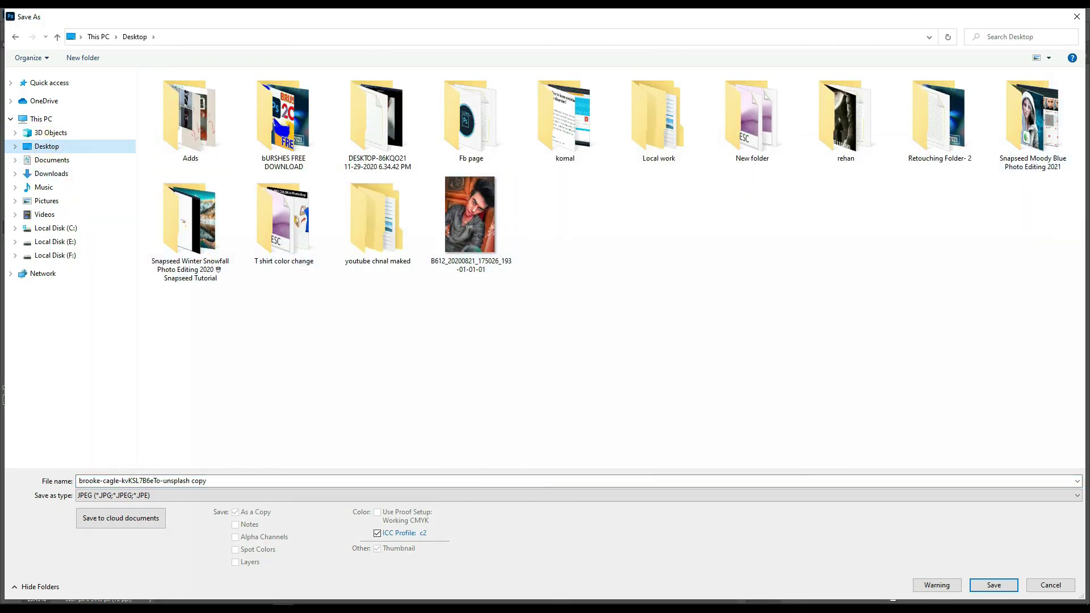
click(308, 481)
text(656546)
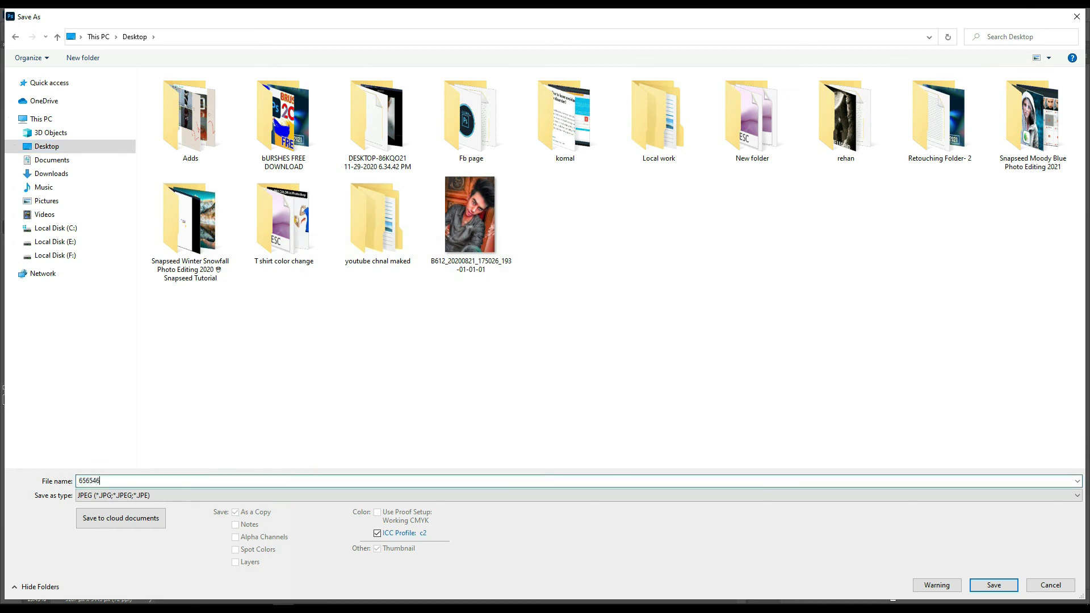
click(995, 585)
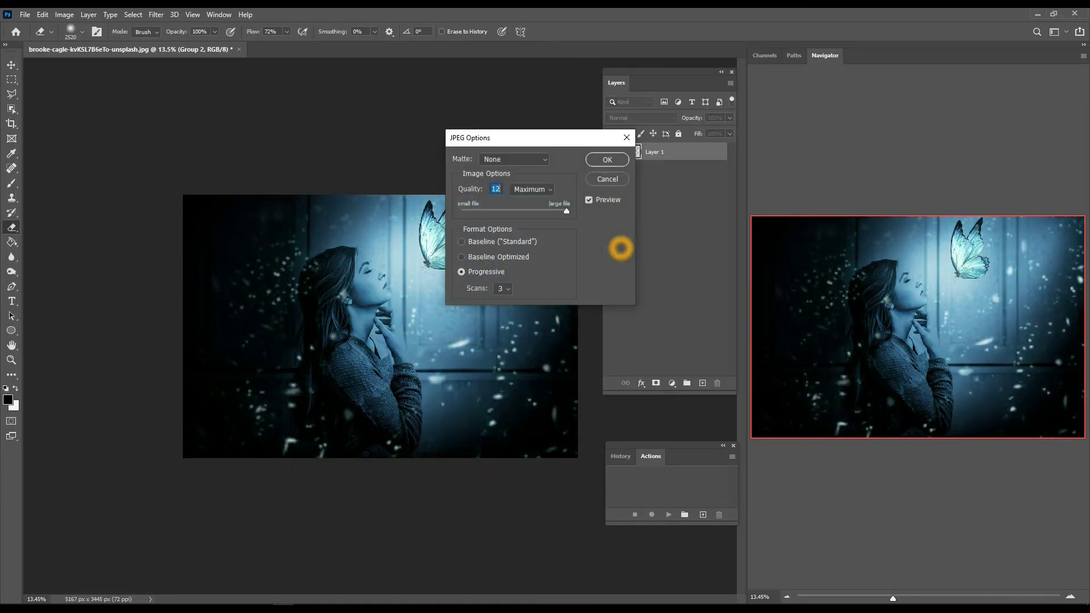
click(613, 159)
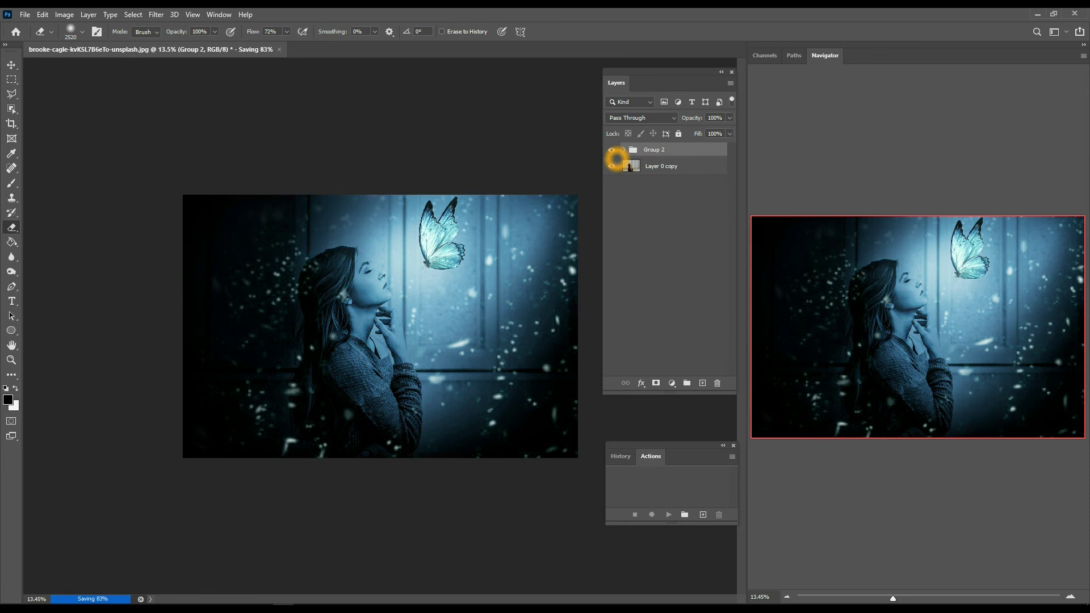